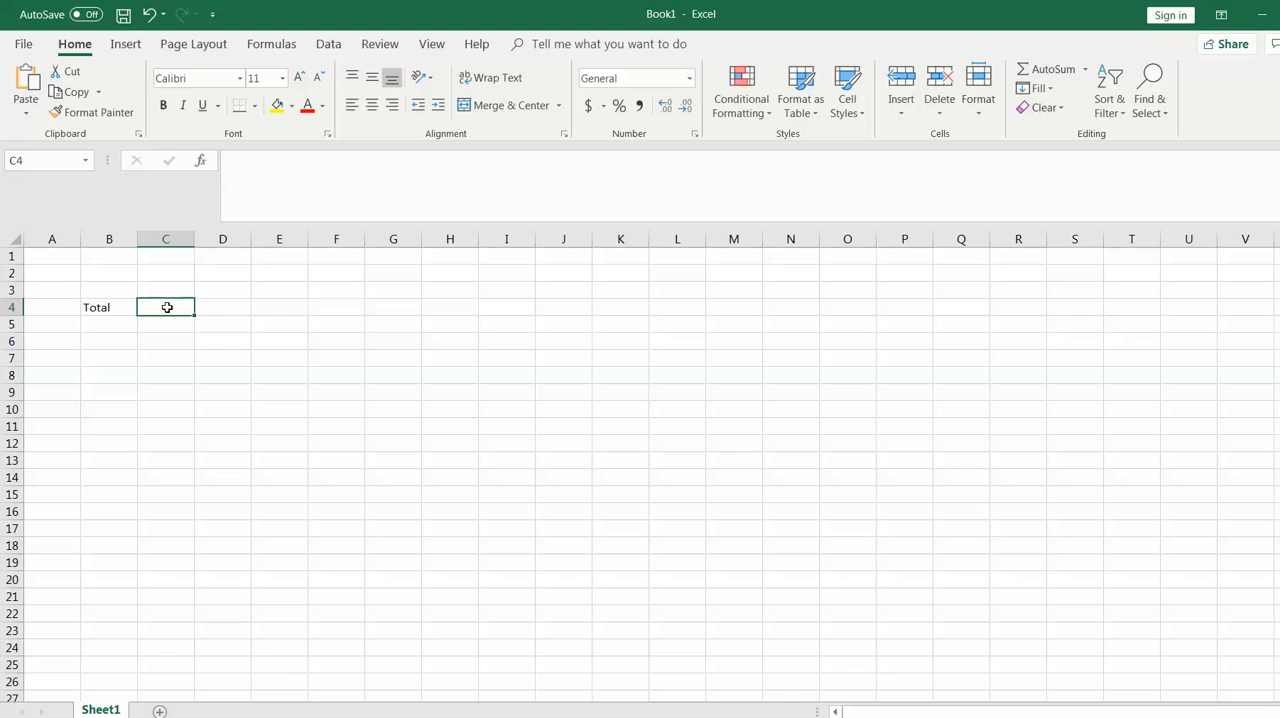
Enter the formula =Acual + plan in cell C4 beside the Total label, and clear it again
type("=")
left_click(229, 307)
key("BackSpace")
key("BackSpace")
type("Ac")
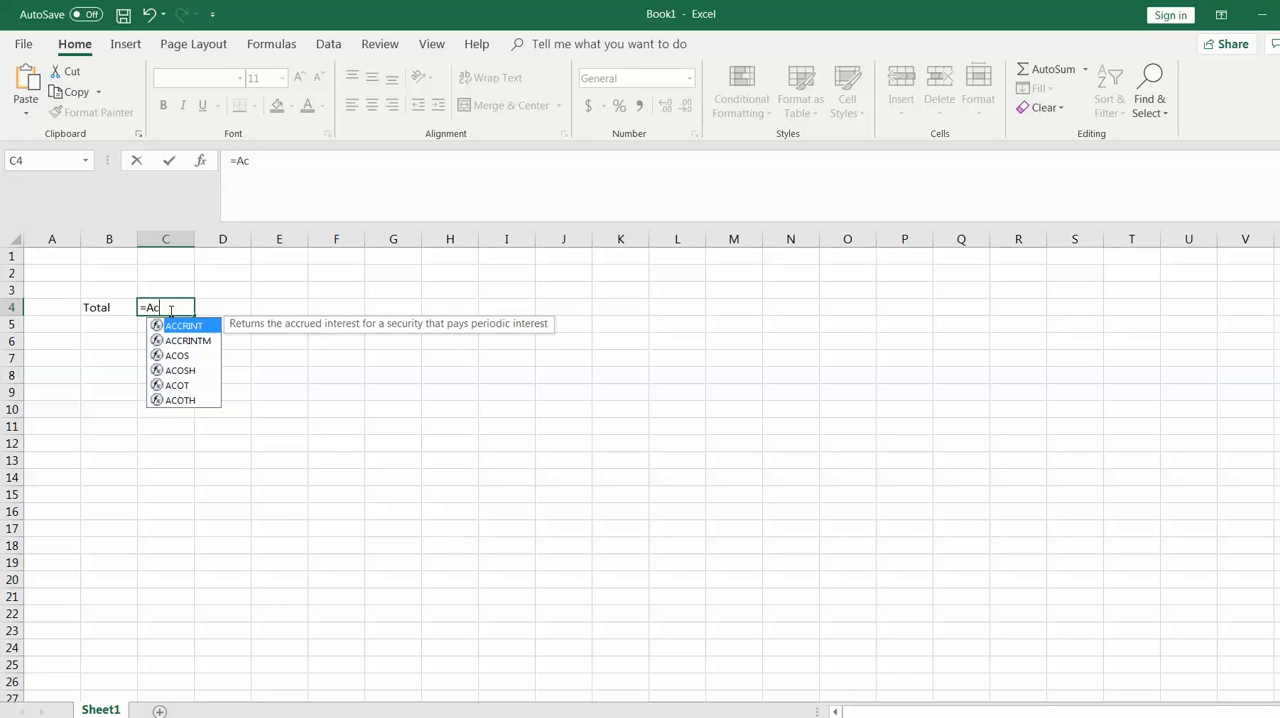
type("ual +")
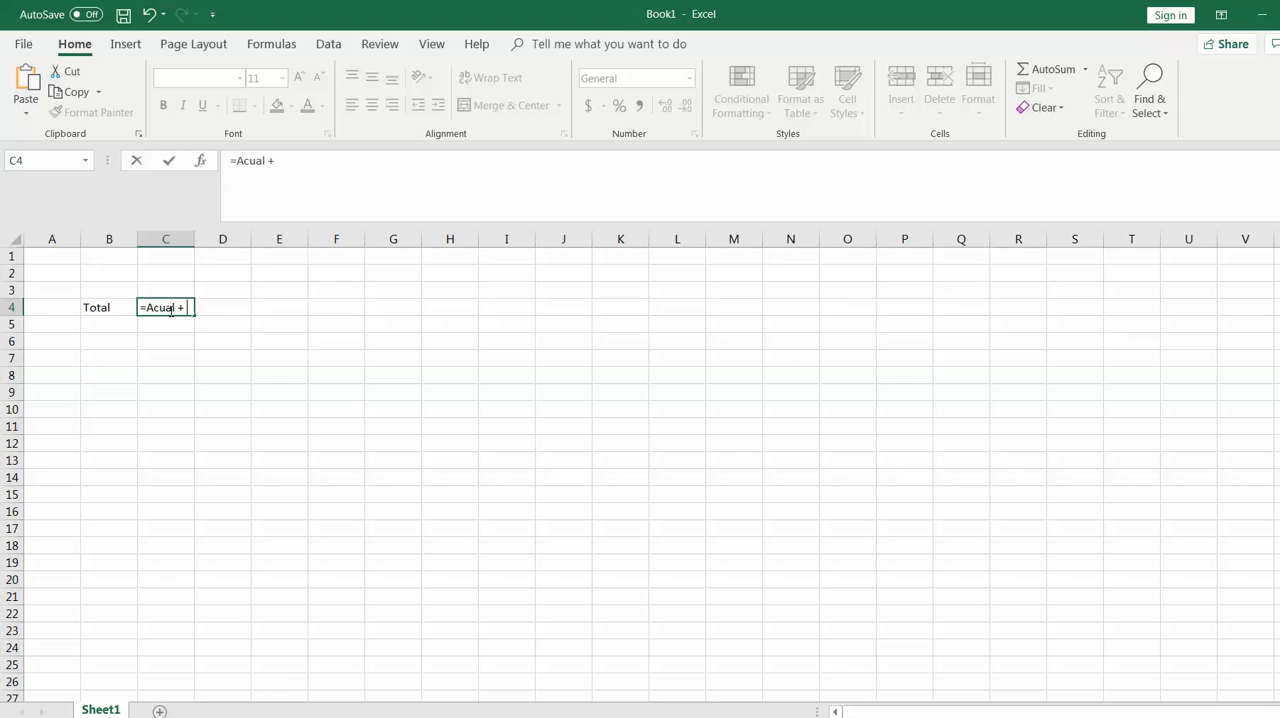
type(" plan")
left_click(176, 350)
left_click(173, 306)
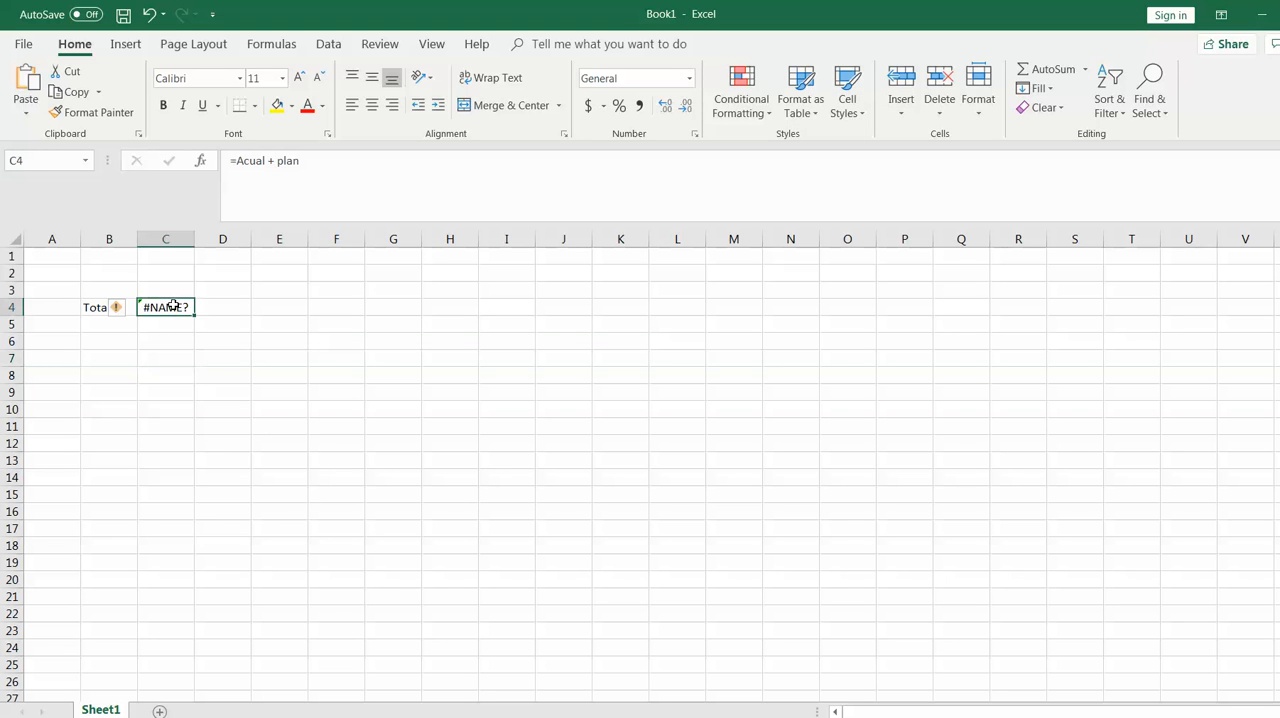
key("BackSpace")
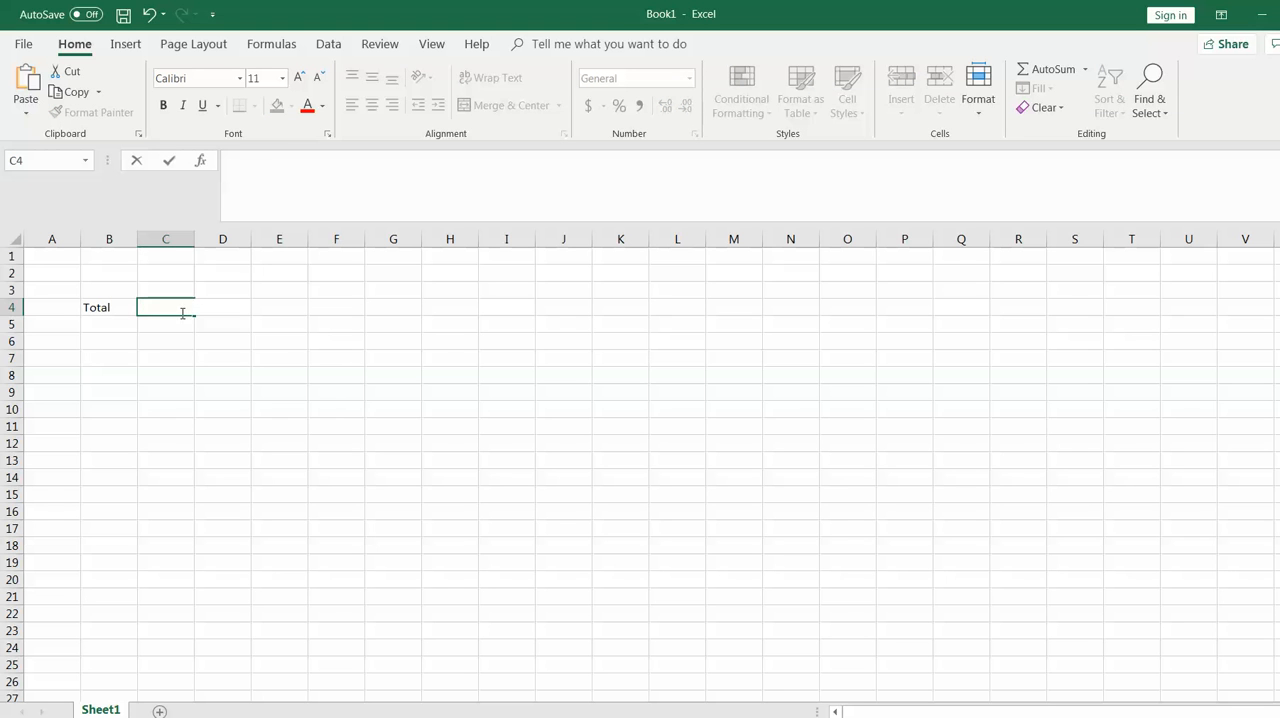
left_click(119, 325)
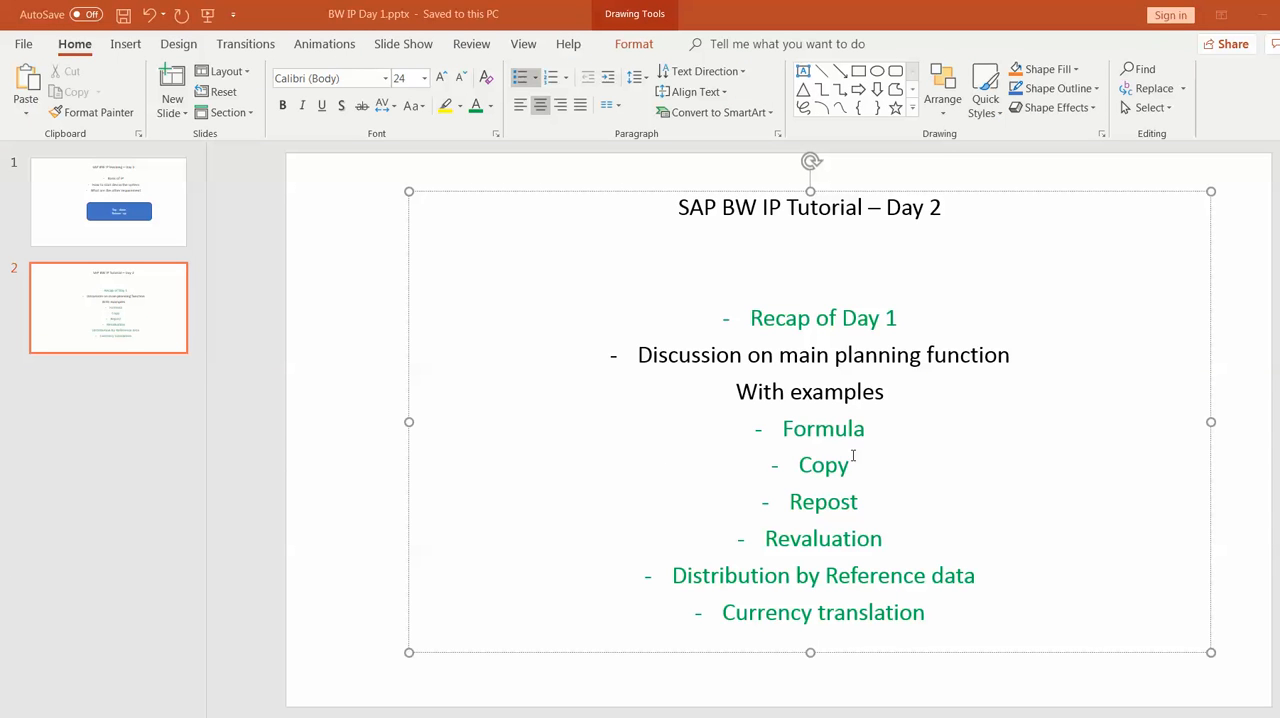
Highlight the Copy item in the slide's list of planning functions
left_click(859, 464)
double_click(856, 464)
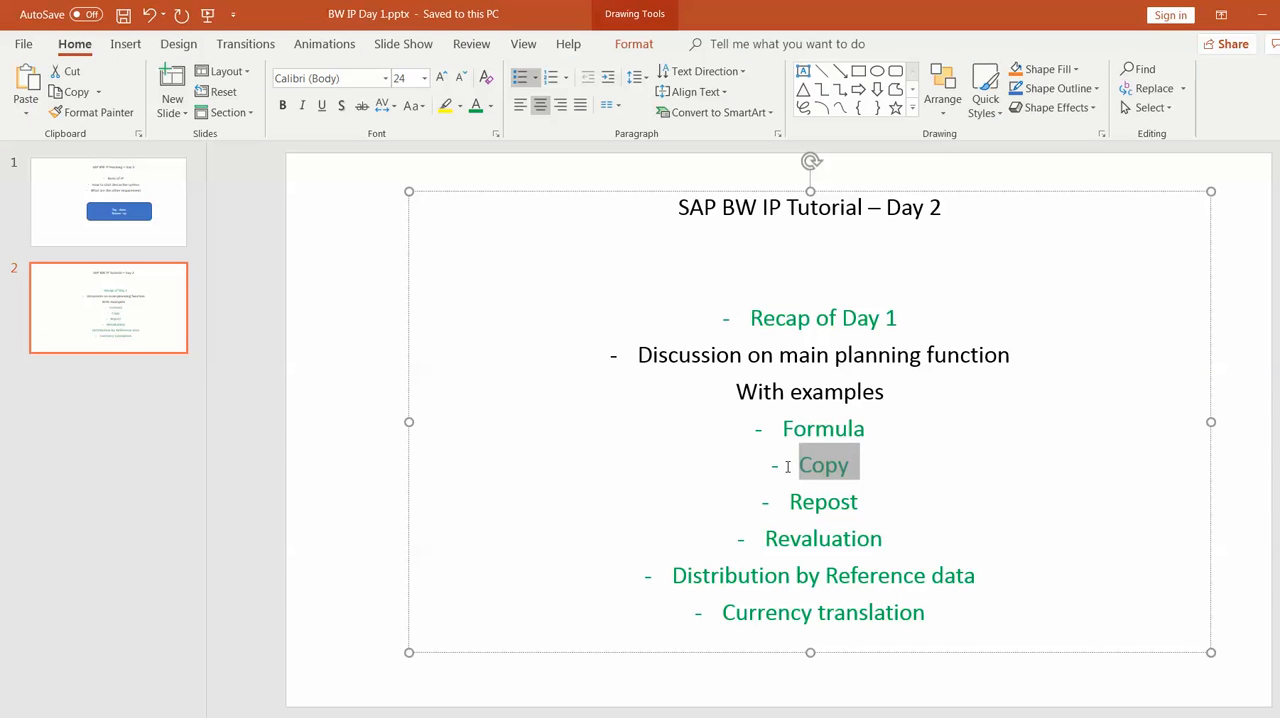
left_click(868, 474)
double_click(799, 470)
left_click(867, 476)
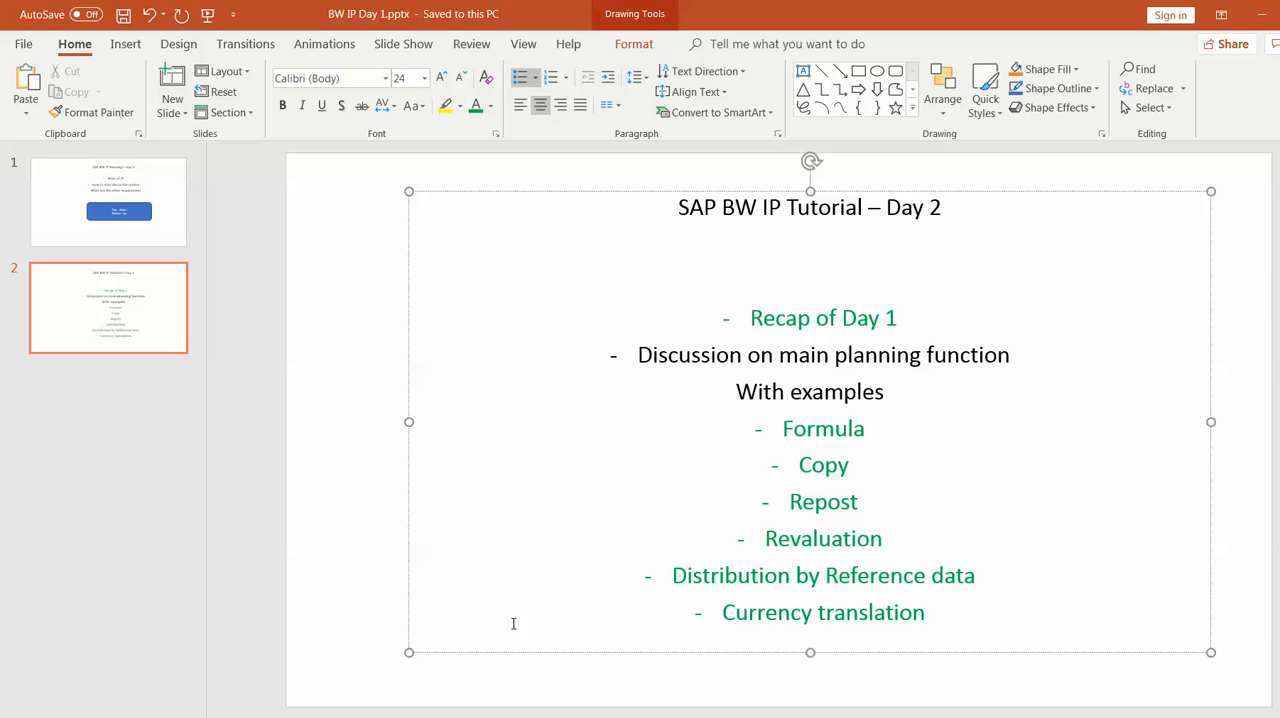
Switch to the Excel workbook and clear the Total label from cell B4
left_click(400, 716)
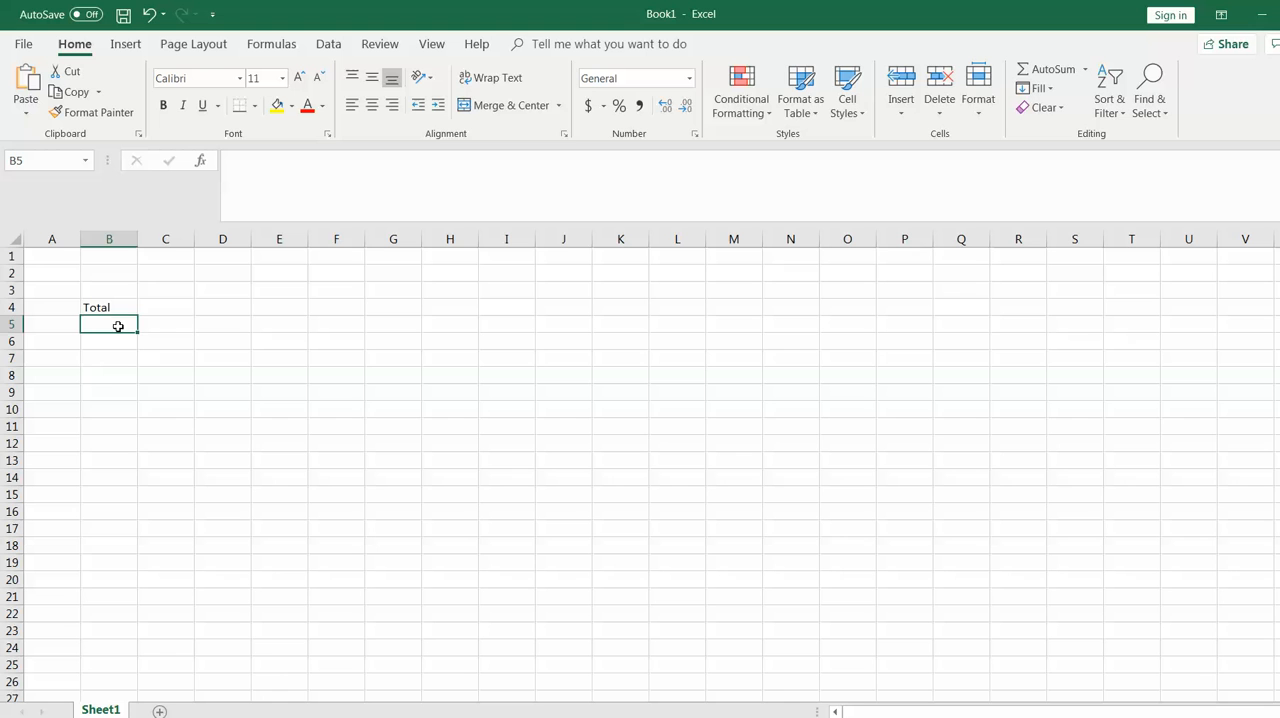
left_click(120, 310)
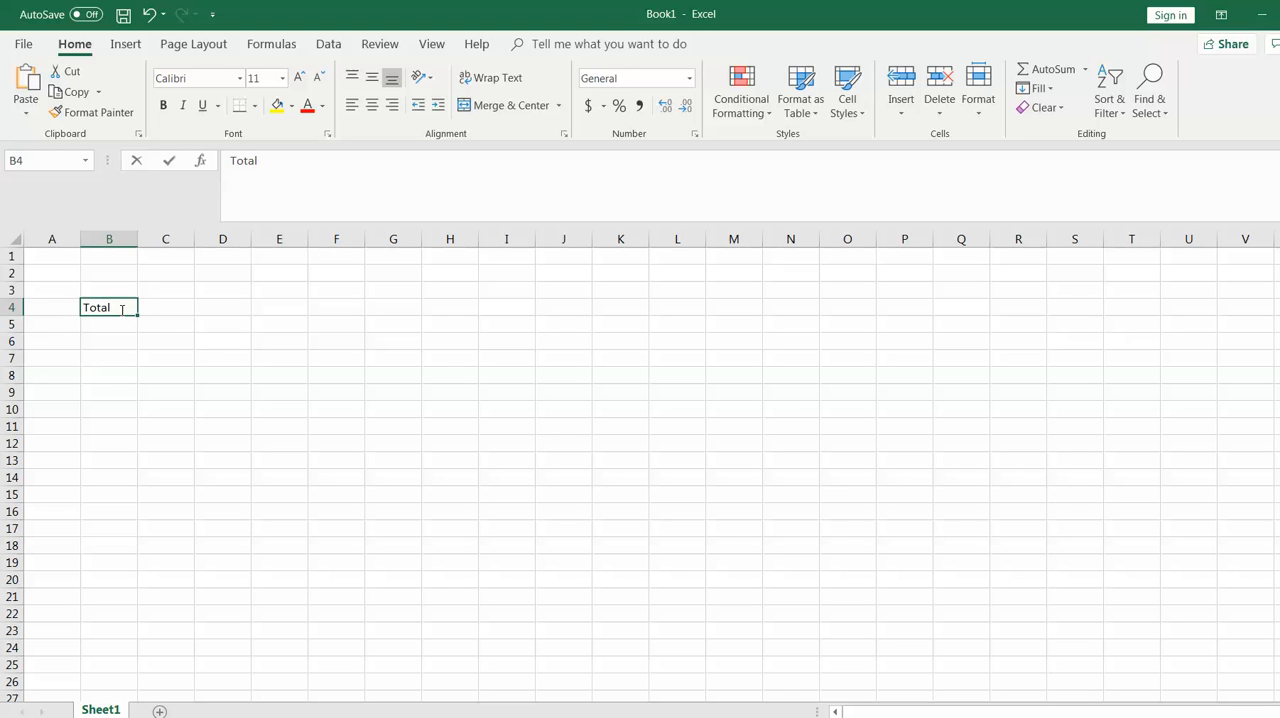
key("BackSpace")
Enter the headings "Info -provider A" in C3 and "Info- provider B" in H3, and widen columns C and H
left_click(165, 291)
type("Info -pro")
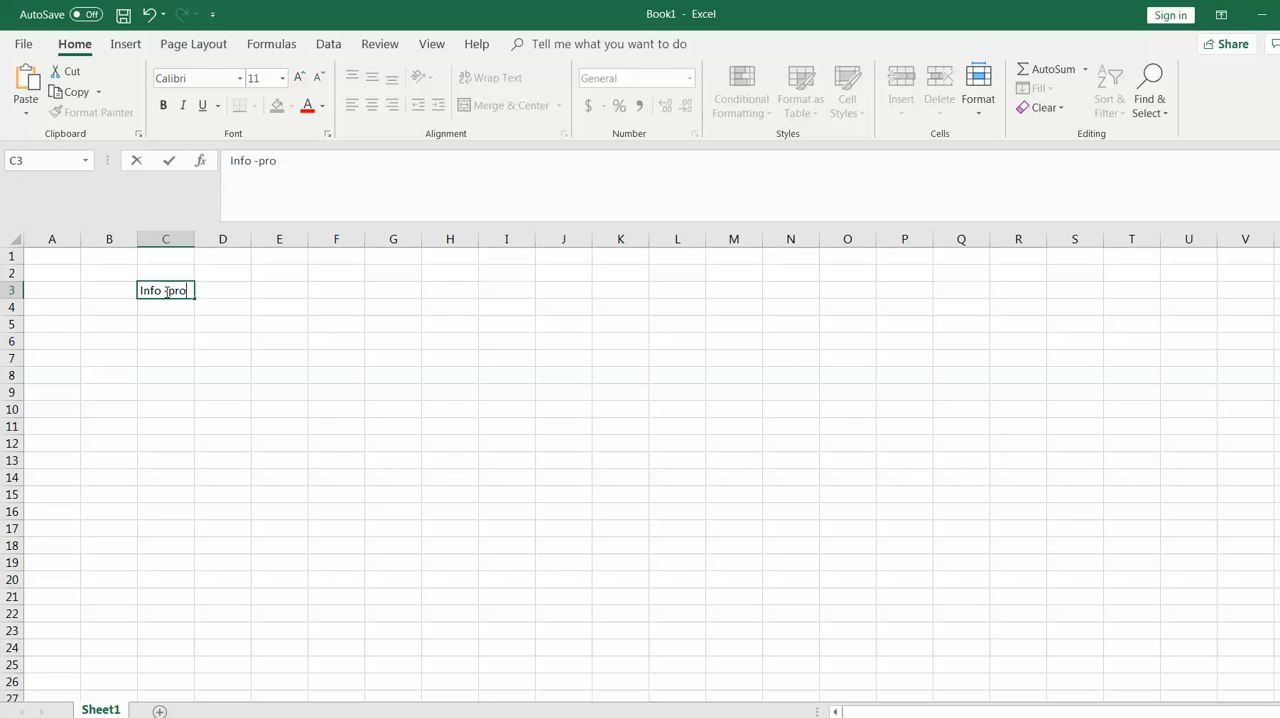
type("vider A")
left_click(455, 291)
type("I")
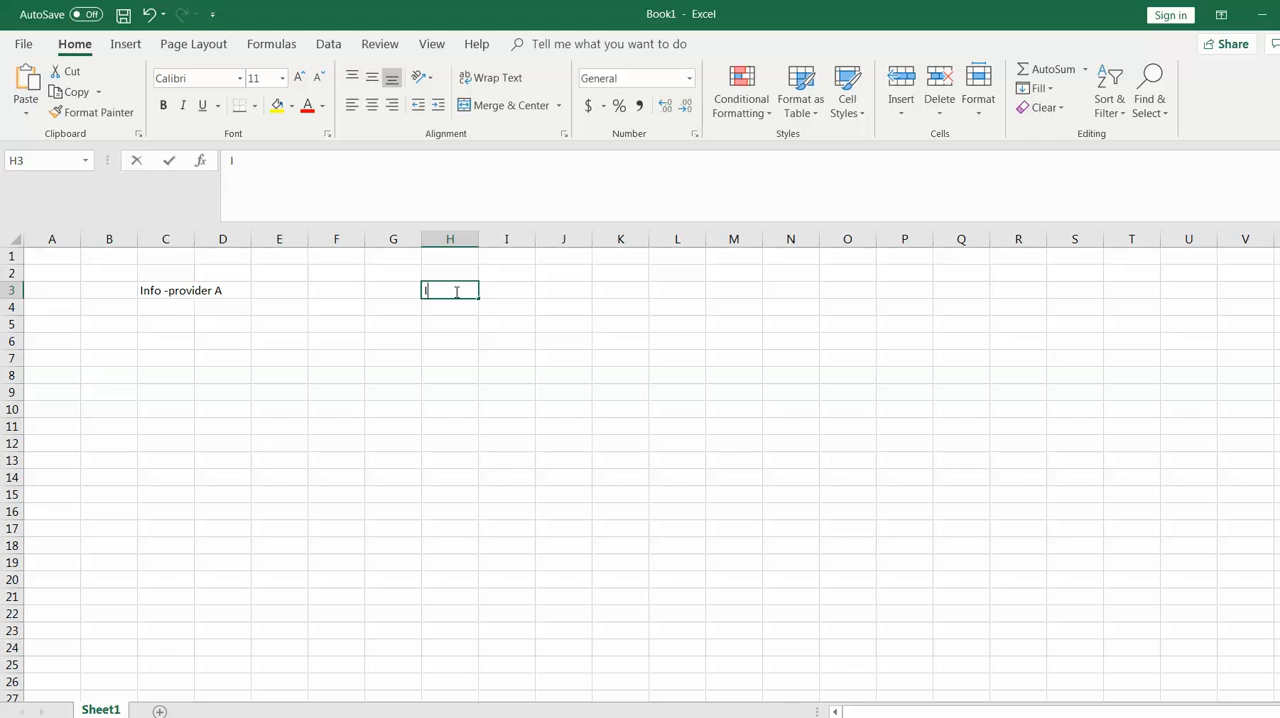
type("nfo- pro")
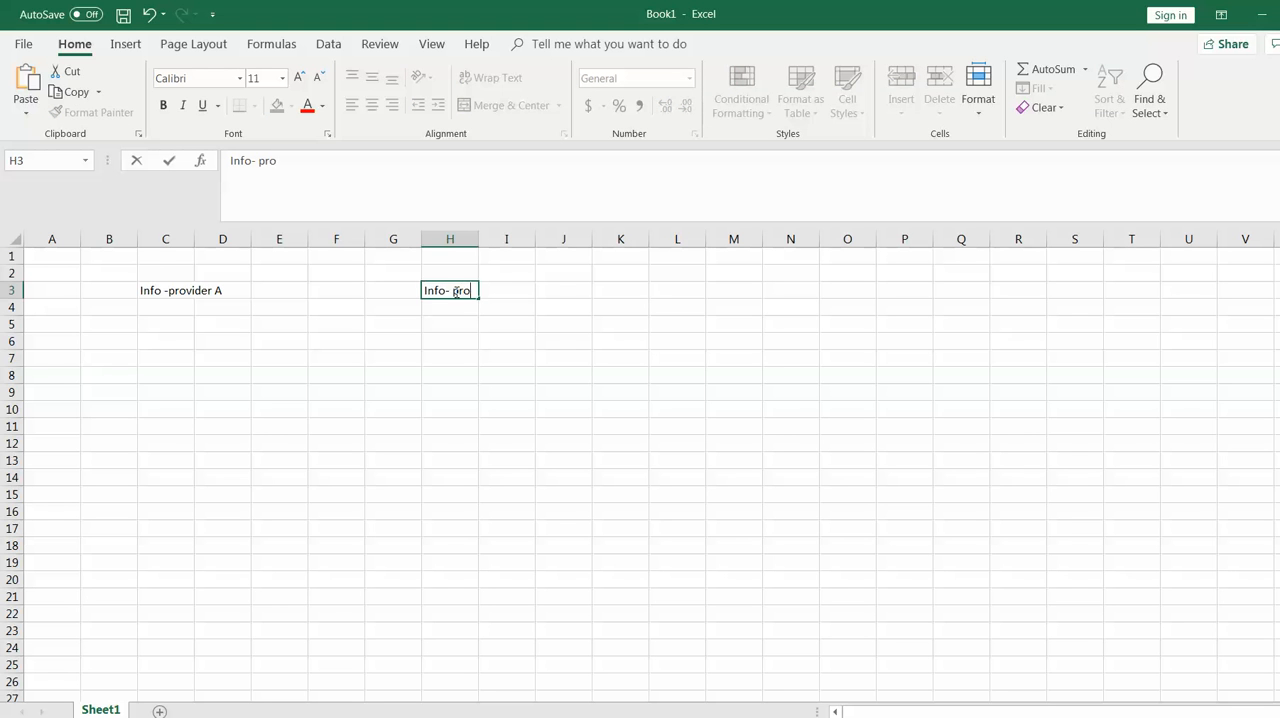
type("vider B")
left_click(457, 340)
left_click_drag(478, 238, 558, 238)
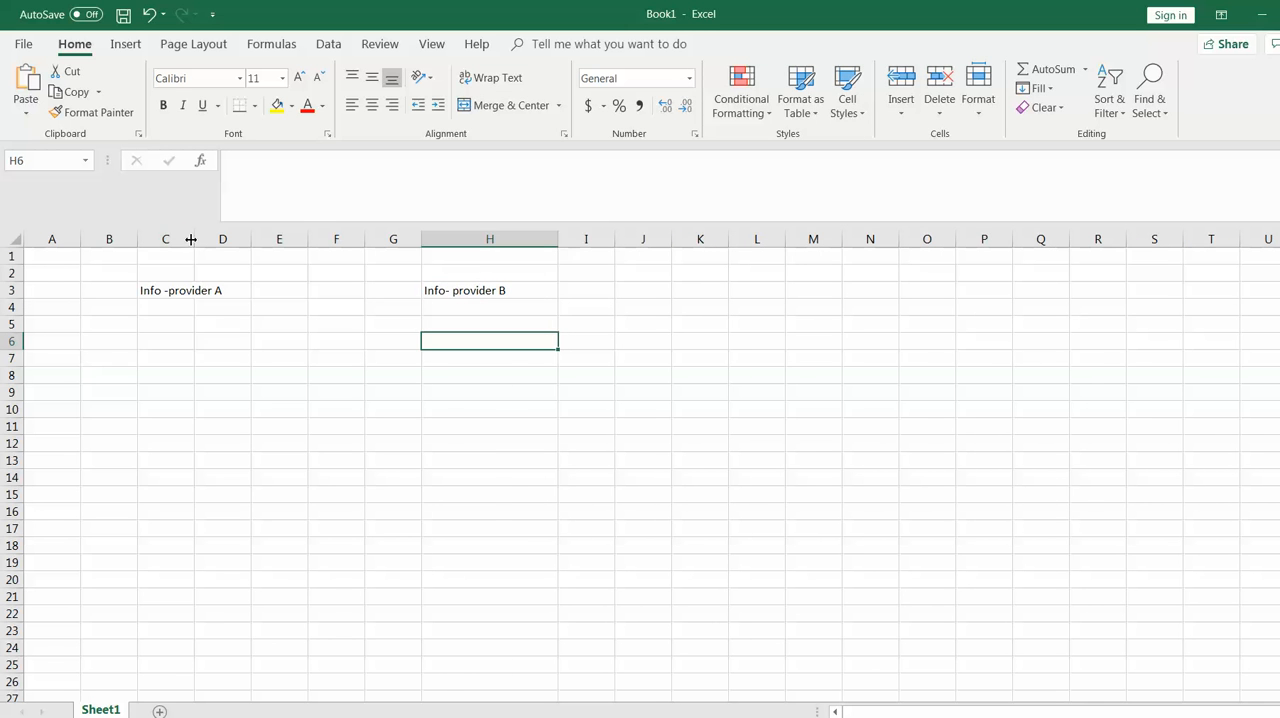
left_click_drag(194, 238, 273, 236)
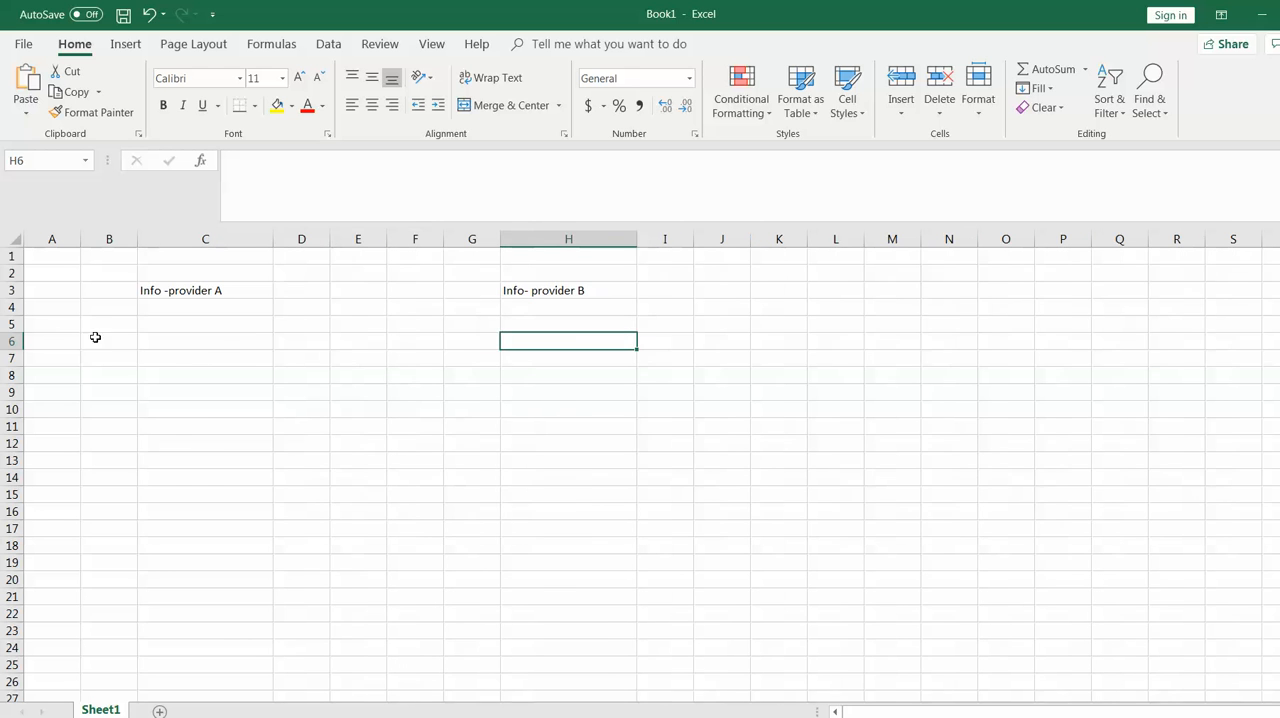
Under Info -provider A, enter the headers Person and Salary in B5 and C5, with A and 100 in row 7
left_click(111, 328)
type("Person")
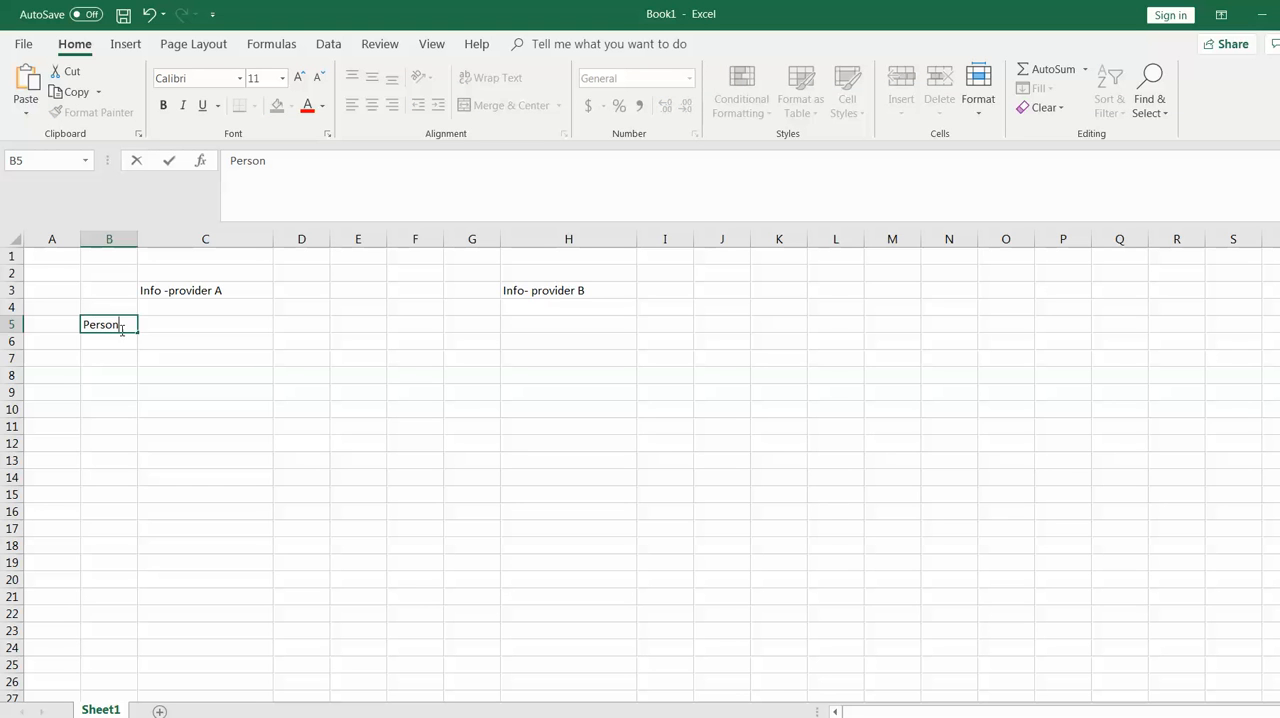
left_click(109, 358)
type("A")
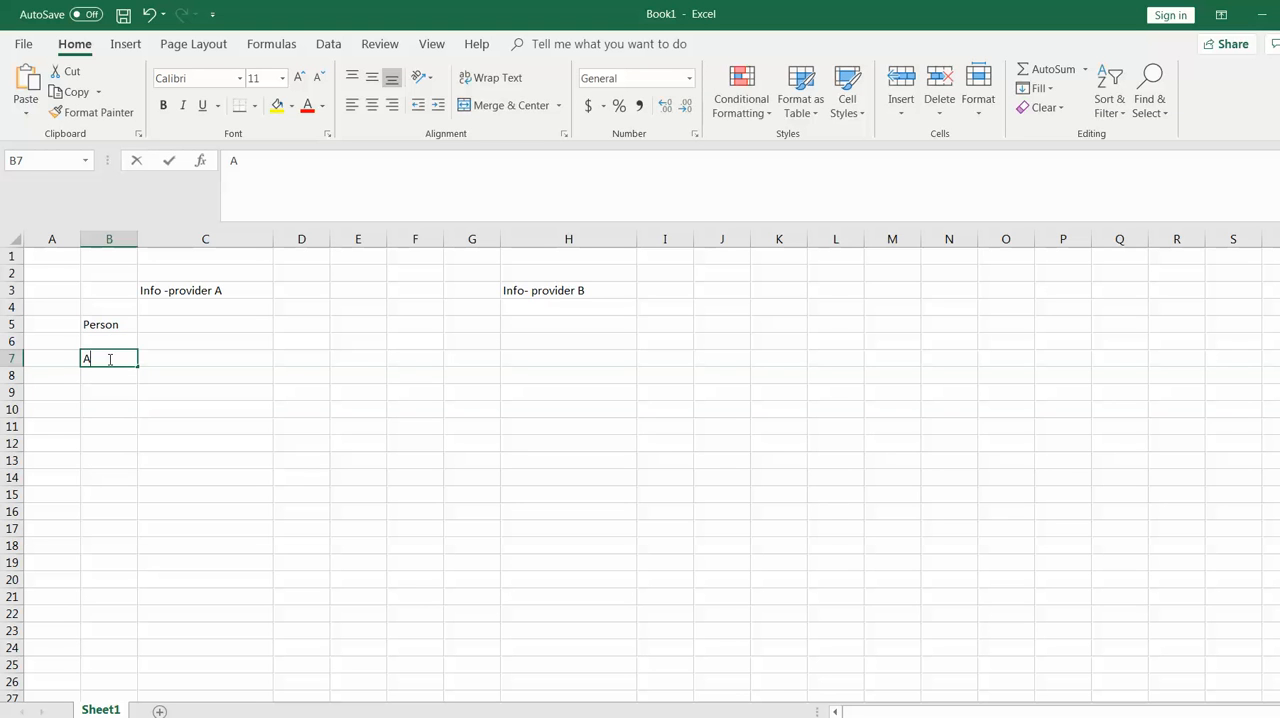
left_click(248, 324)
type("Salary")
left_click(258, 357)
type("100")
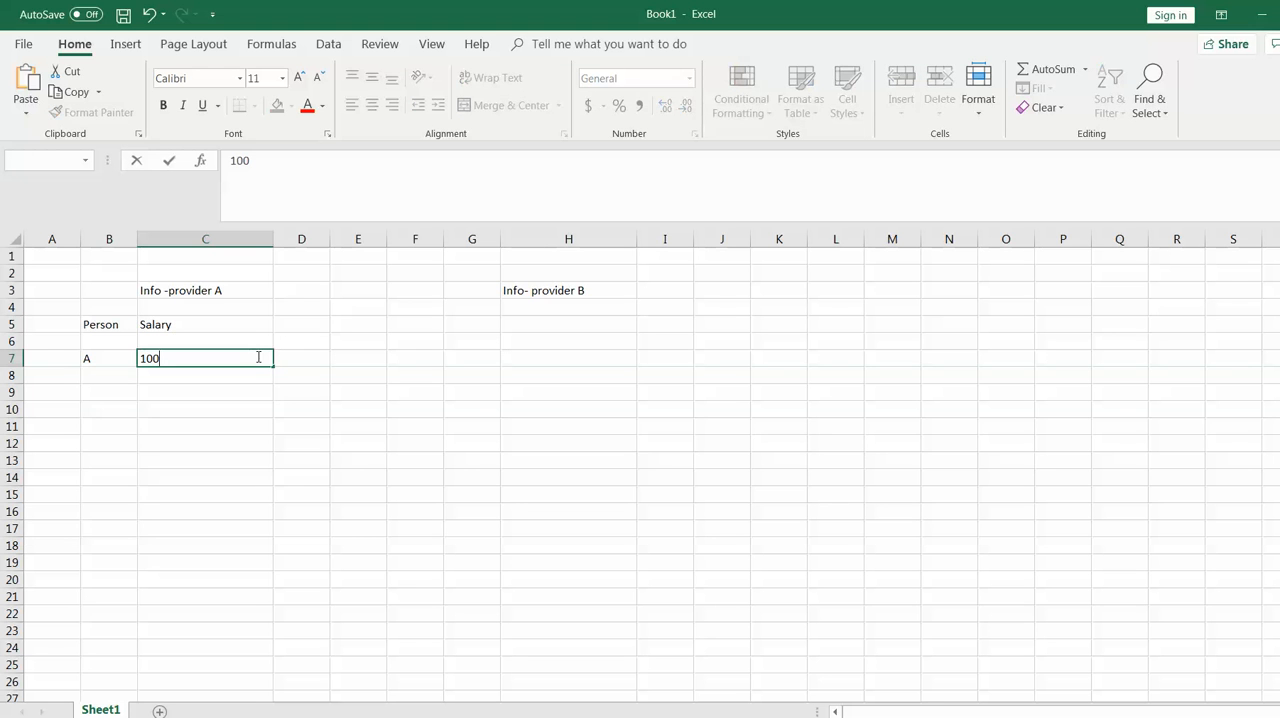
left_click(366, 406)
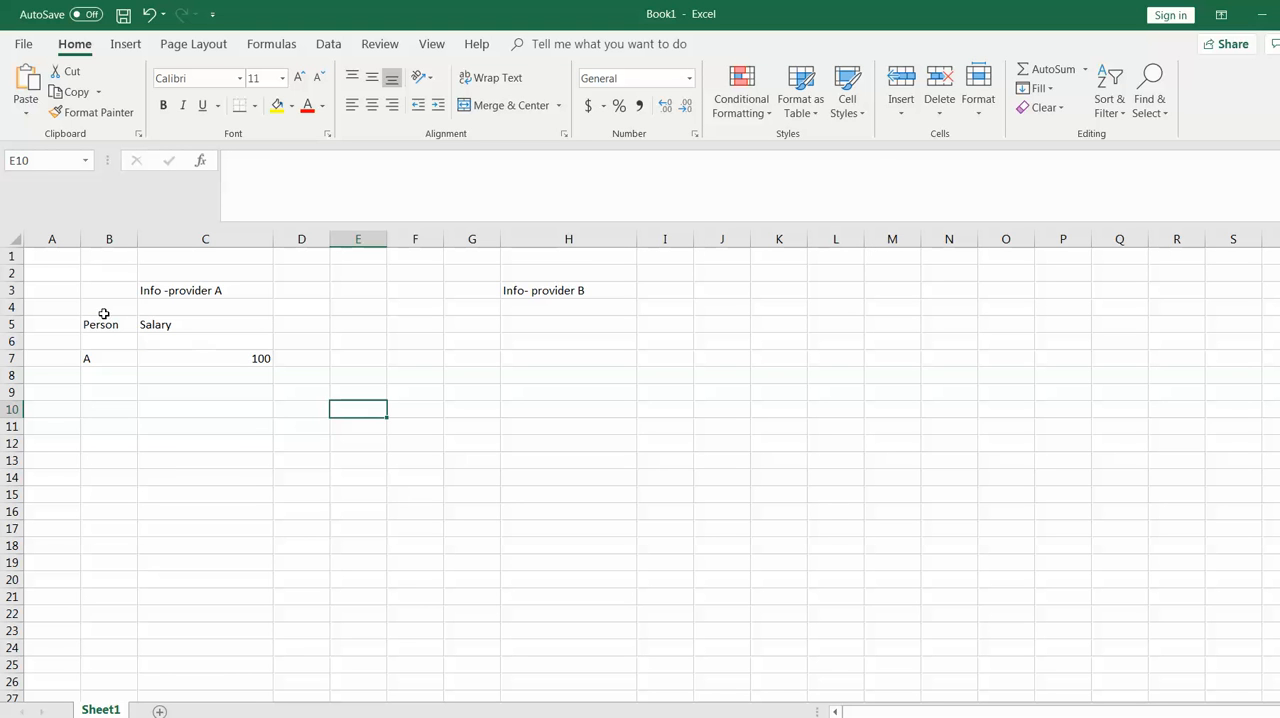
Enter the column headers Person in G5 and Salary in H5 under the Info- provider B heading
left_click(239, 292)
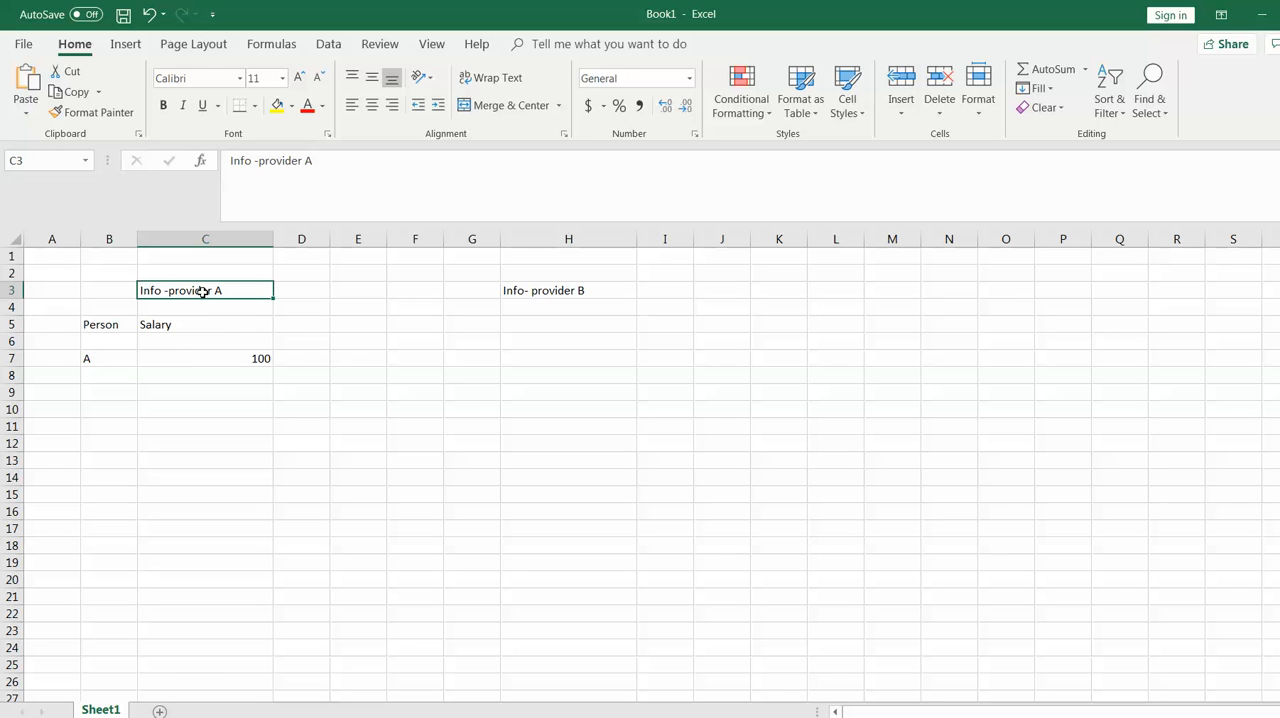
left_click(583, 290)
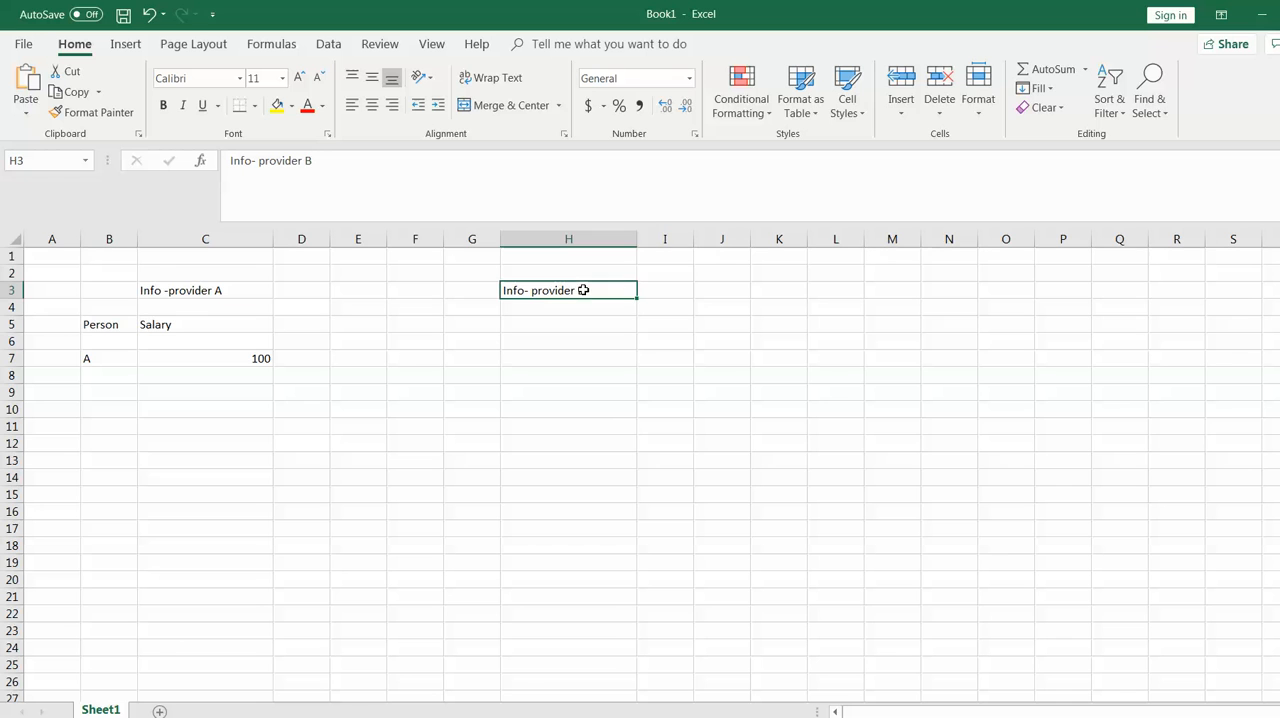
left_click(481, 341)
left_click(486, 324)
type("Person")
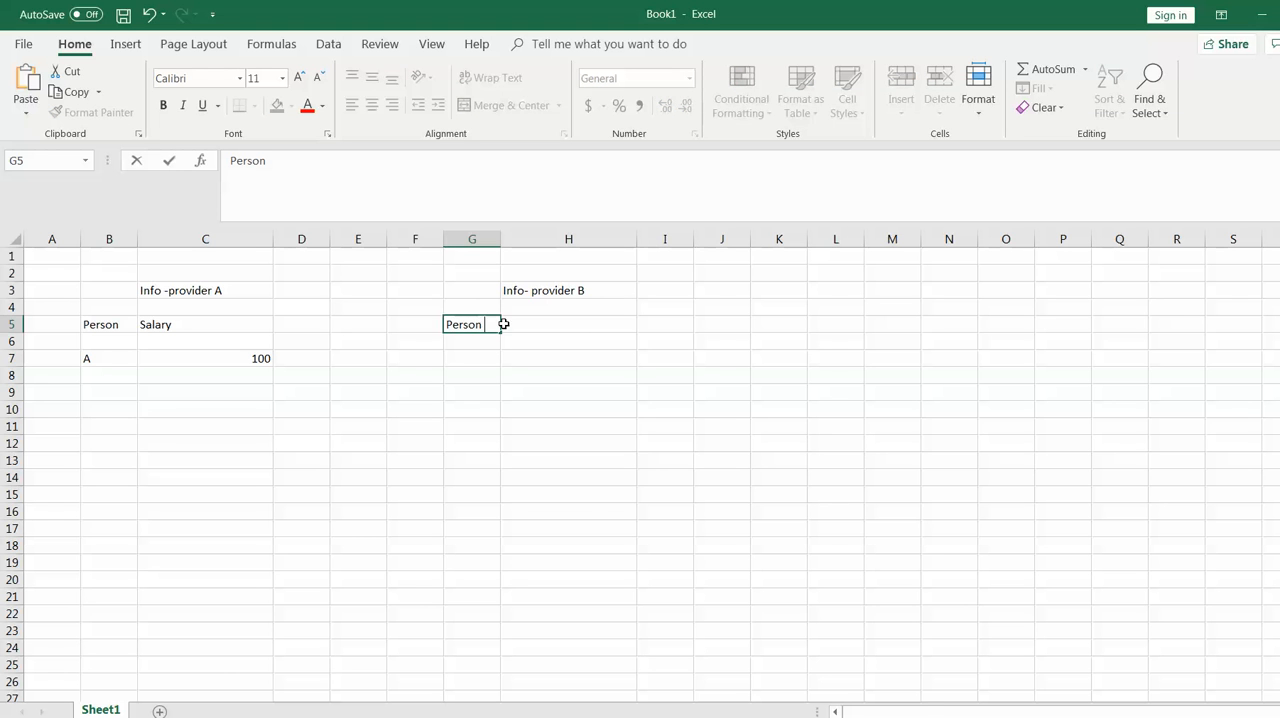
left_click(568, 321)
type("Sal")
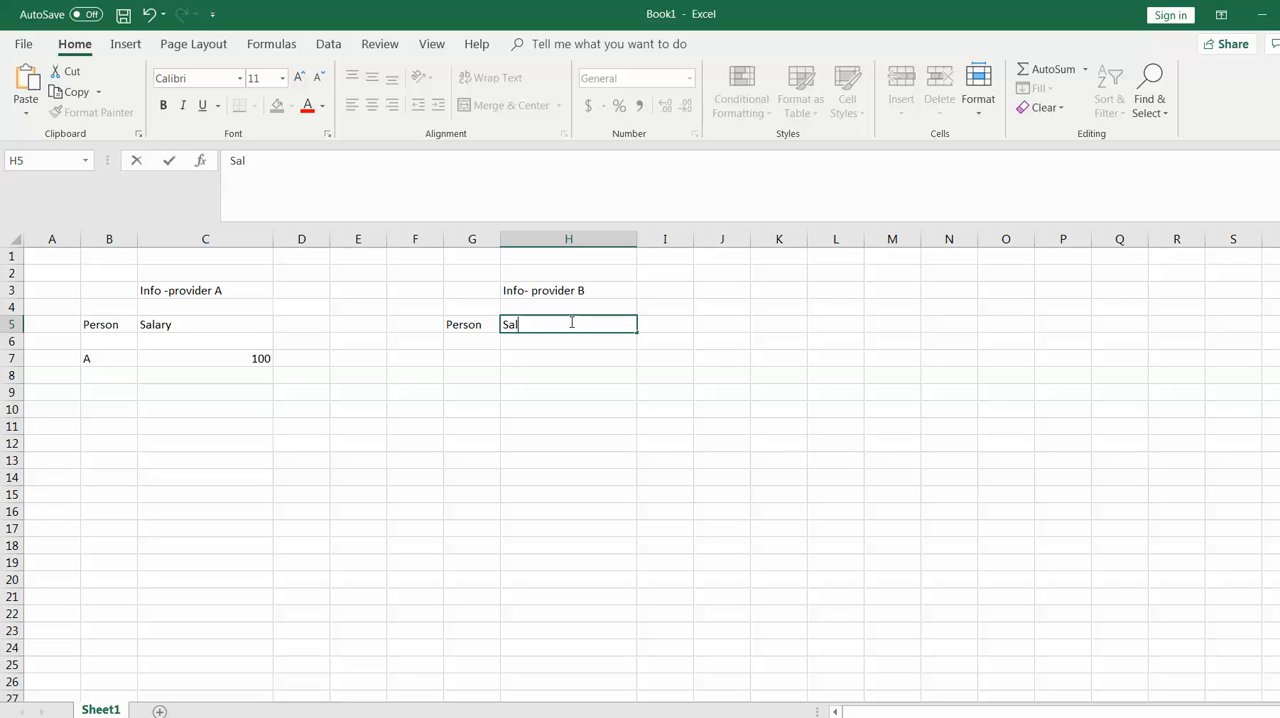
type("ary")
Fill the Info- provider B record in row 7 with person B and salary 100
left_click(475, 357)
type("B")
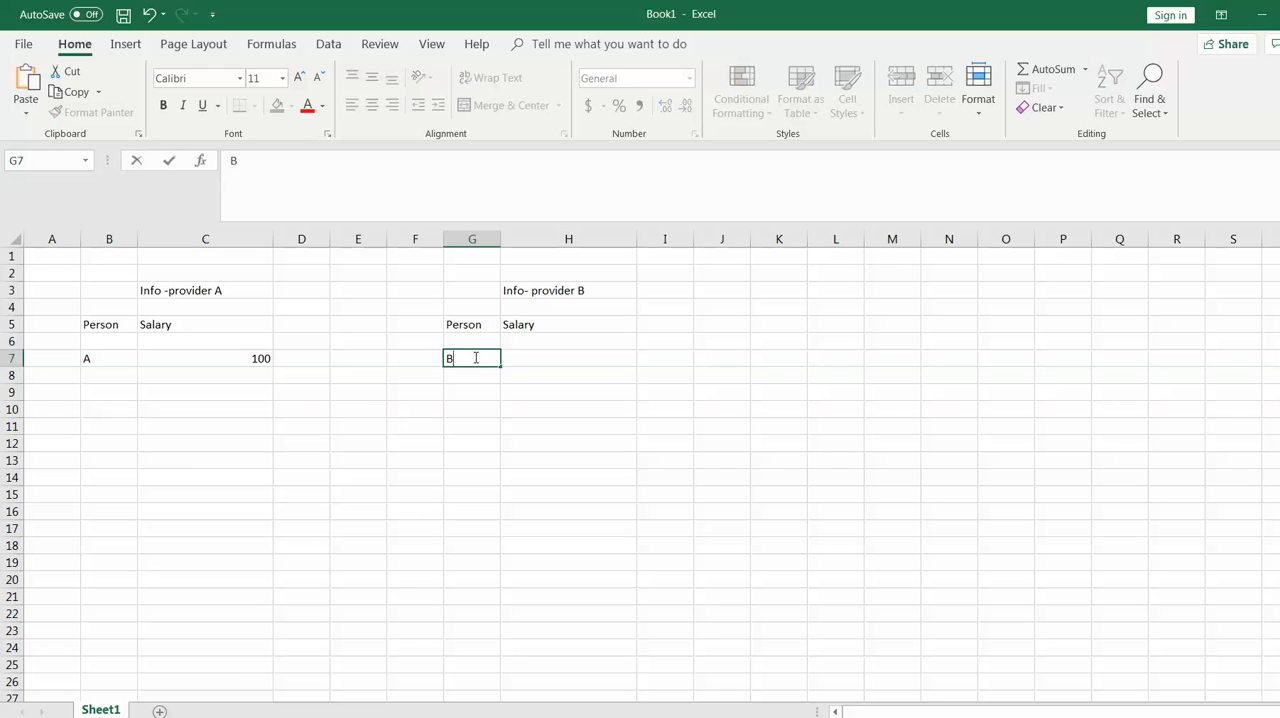
left_click(555, 351)
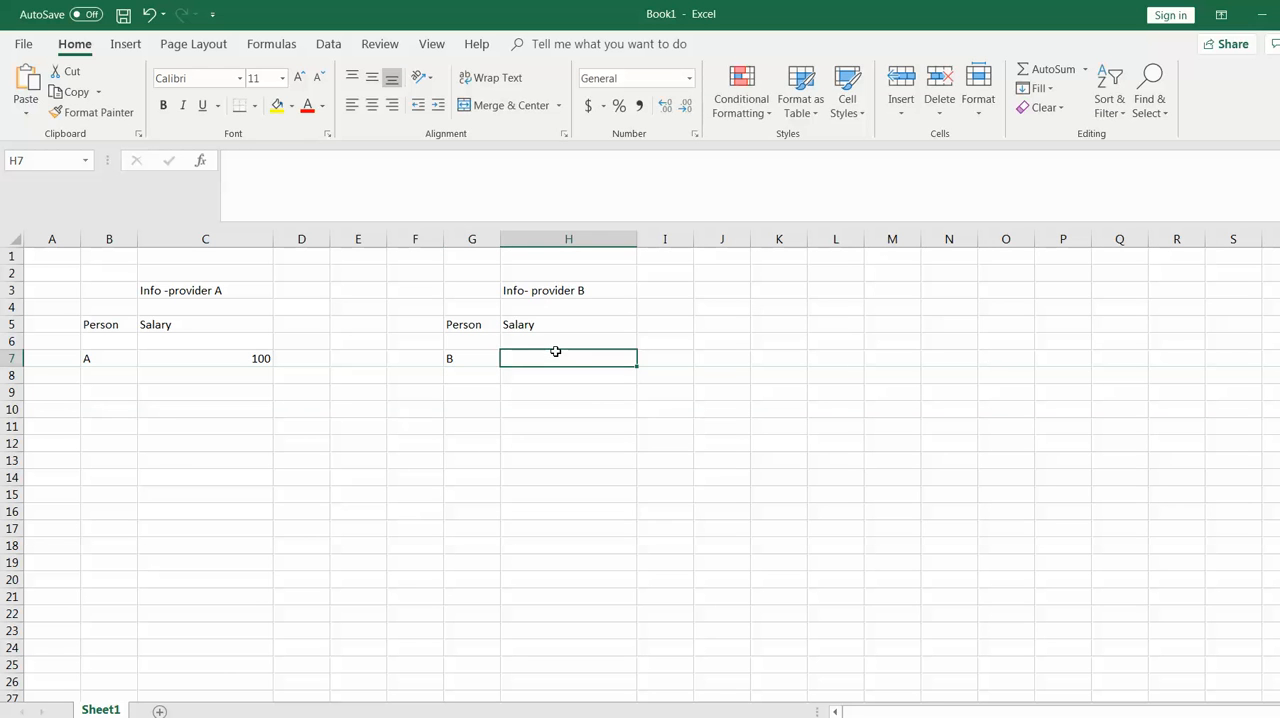
type("100")
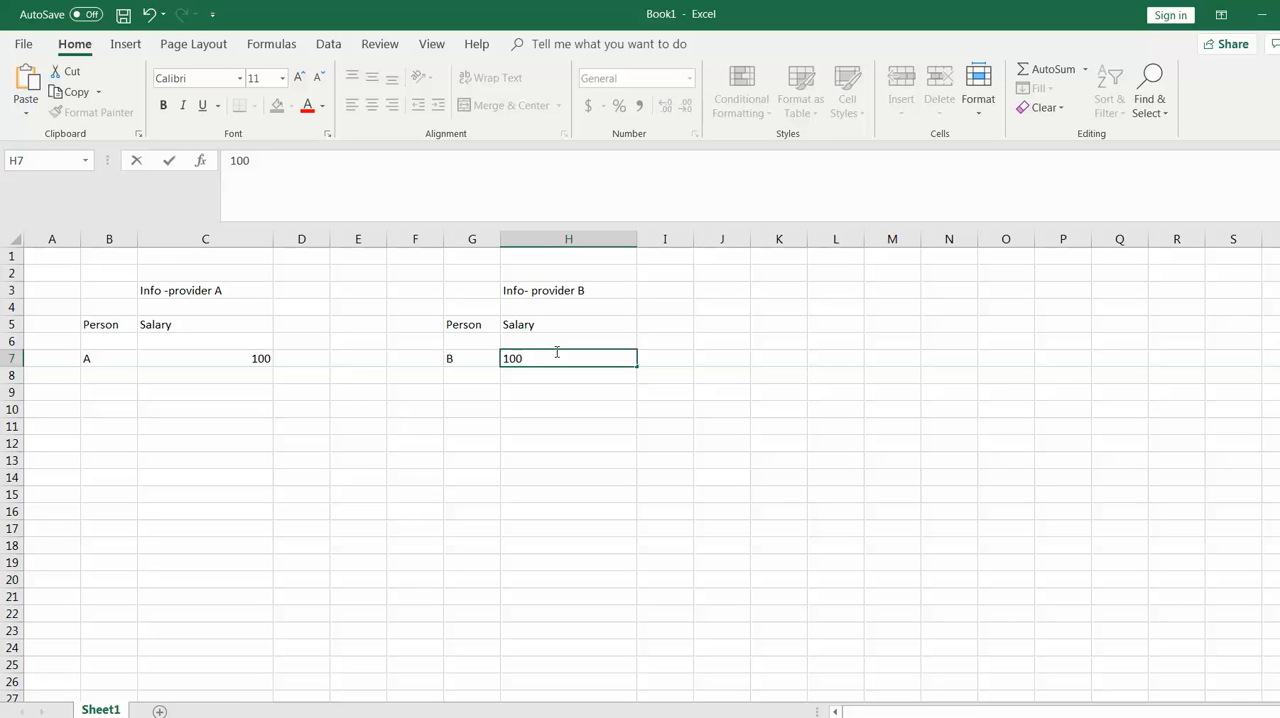
left_click(415, 457)
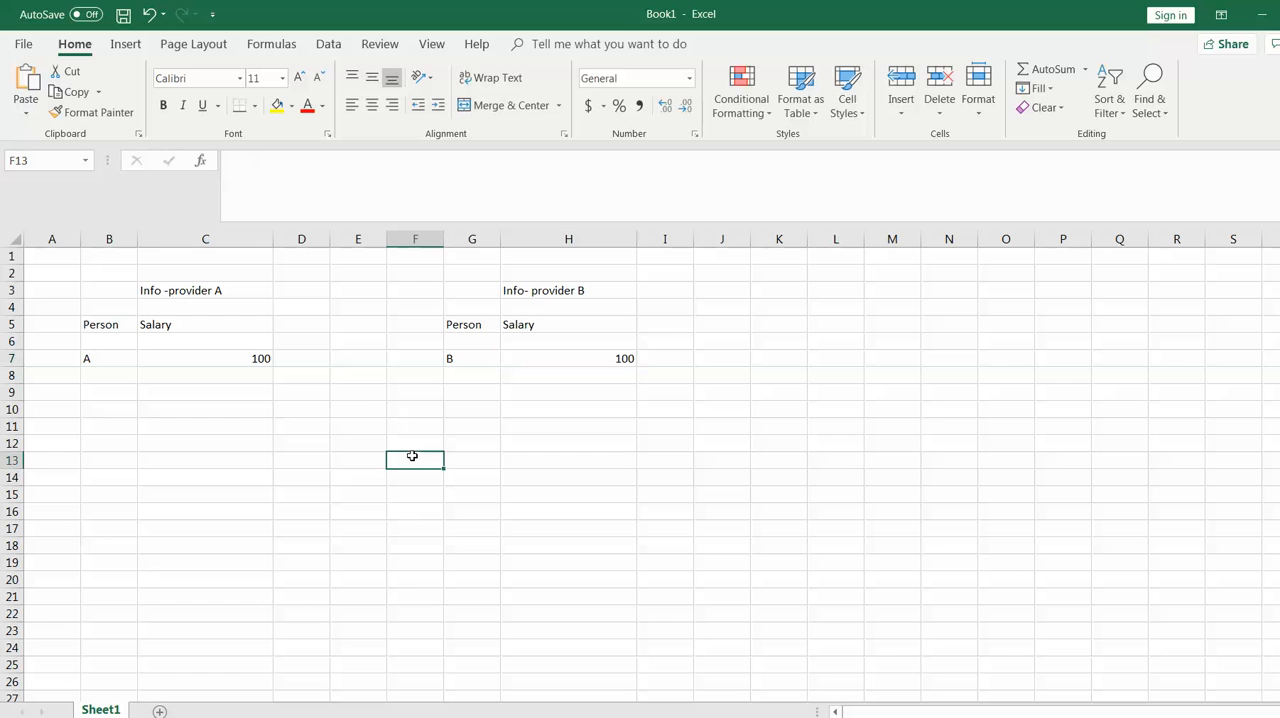
Switch to the PowerPoint presentation, highlight the Repost item in the slide's list, and return to the Excel workbook
key("alt+Tab")
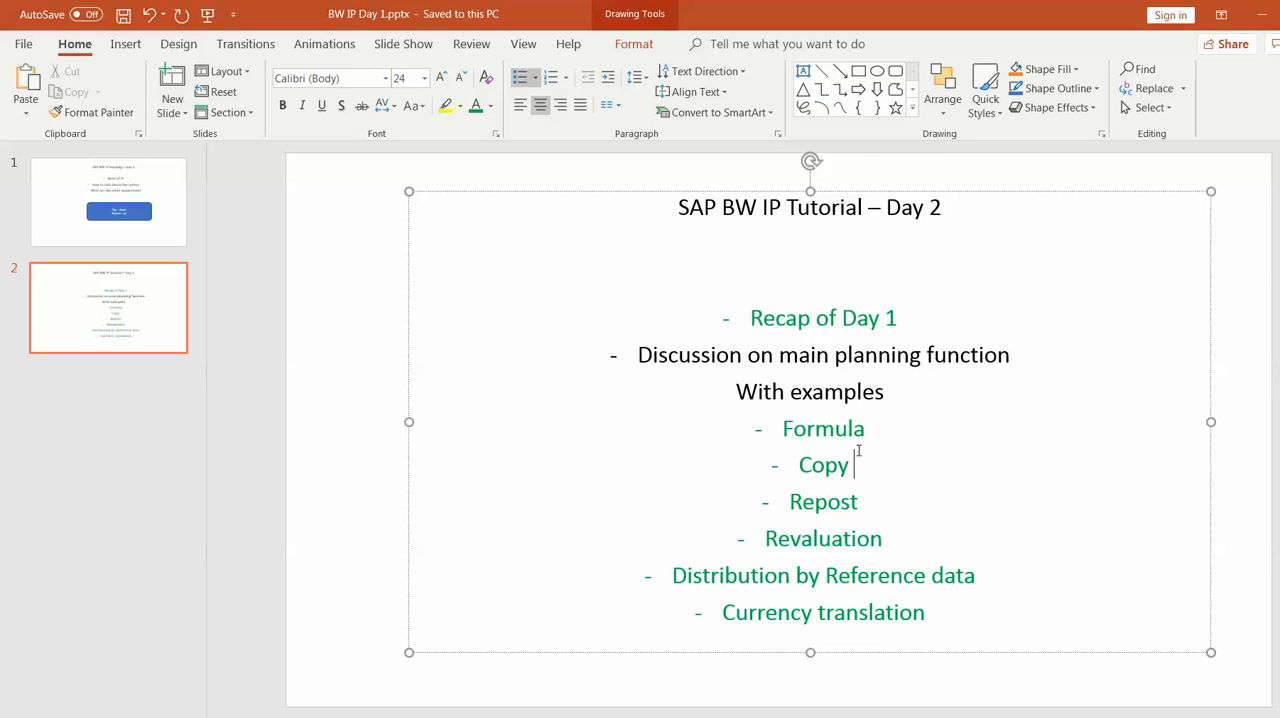
left_click(864, 501)
double_click(865, 501)
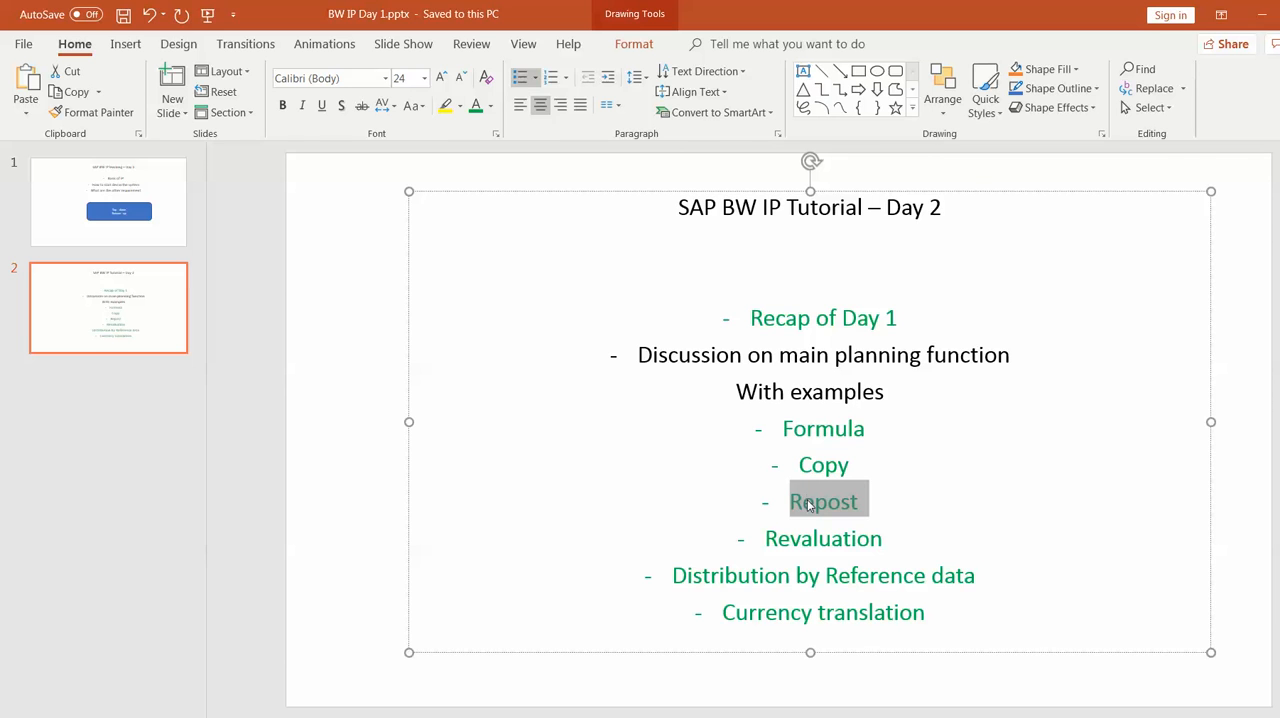
key("alt+Tab")
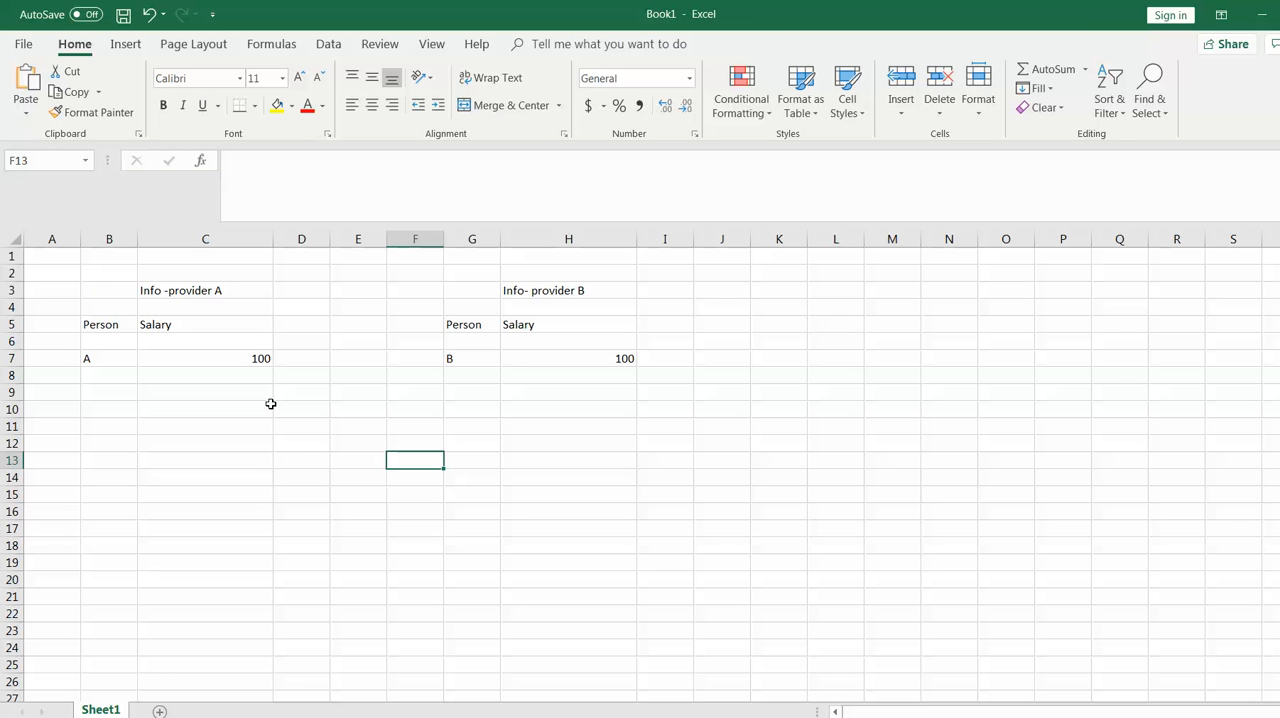
Change the person in G7 under Info- provider B to A
left_click(218, 295)
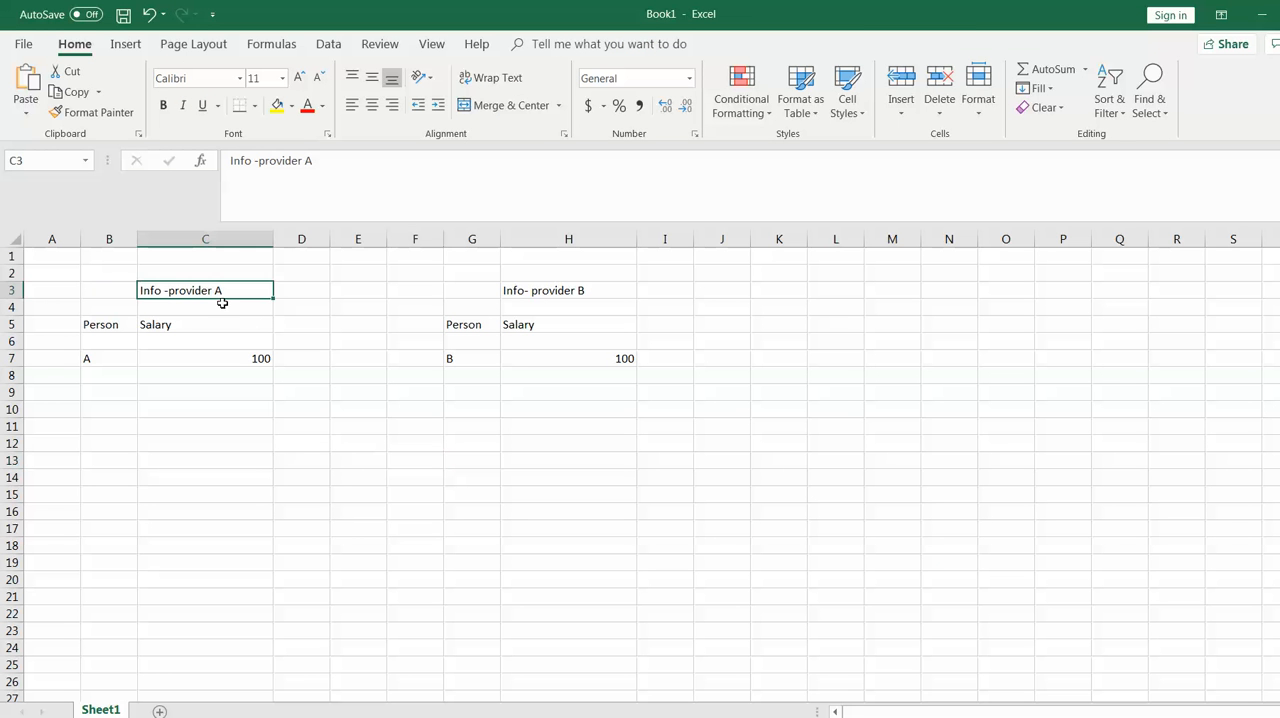
left_click(594, 290)
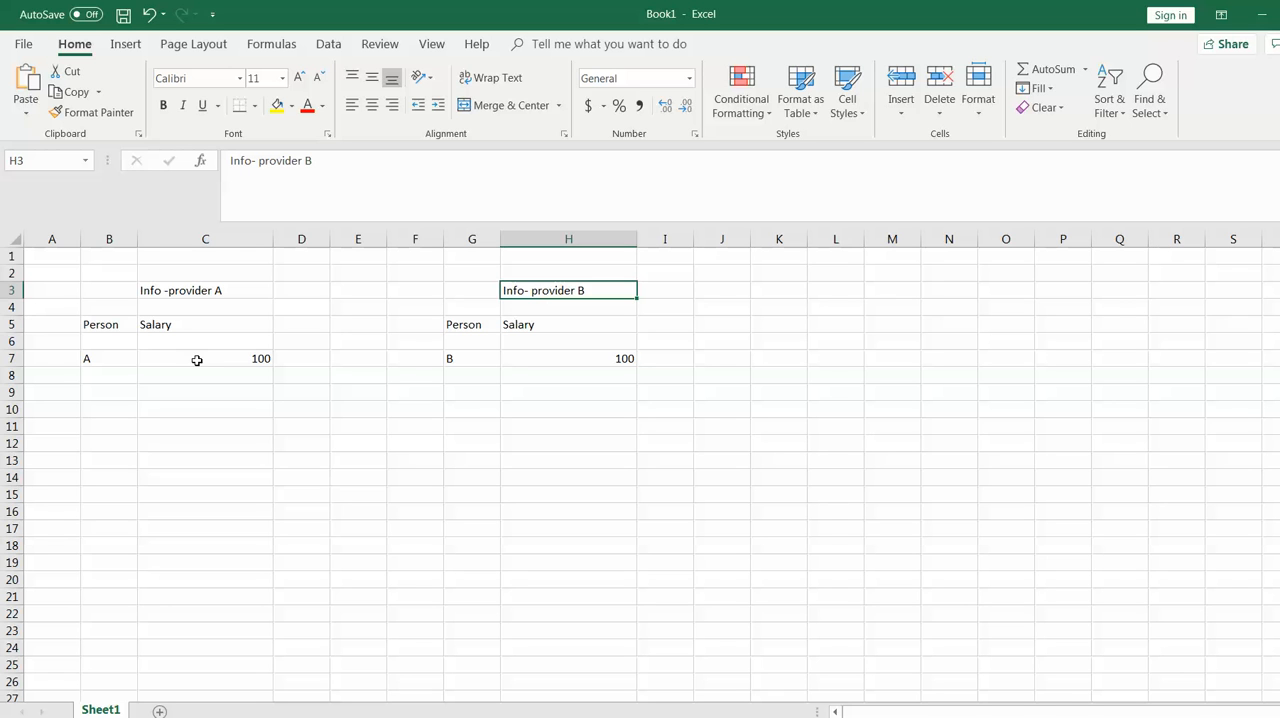
left_click(468, 358)
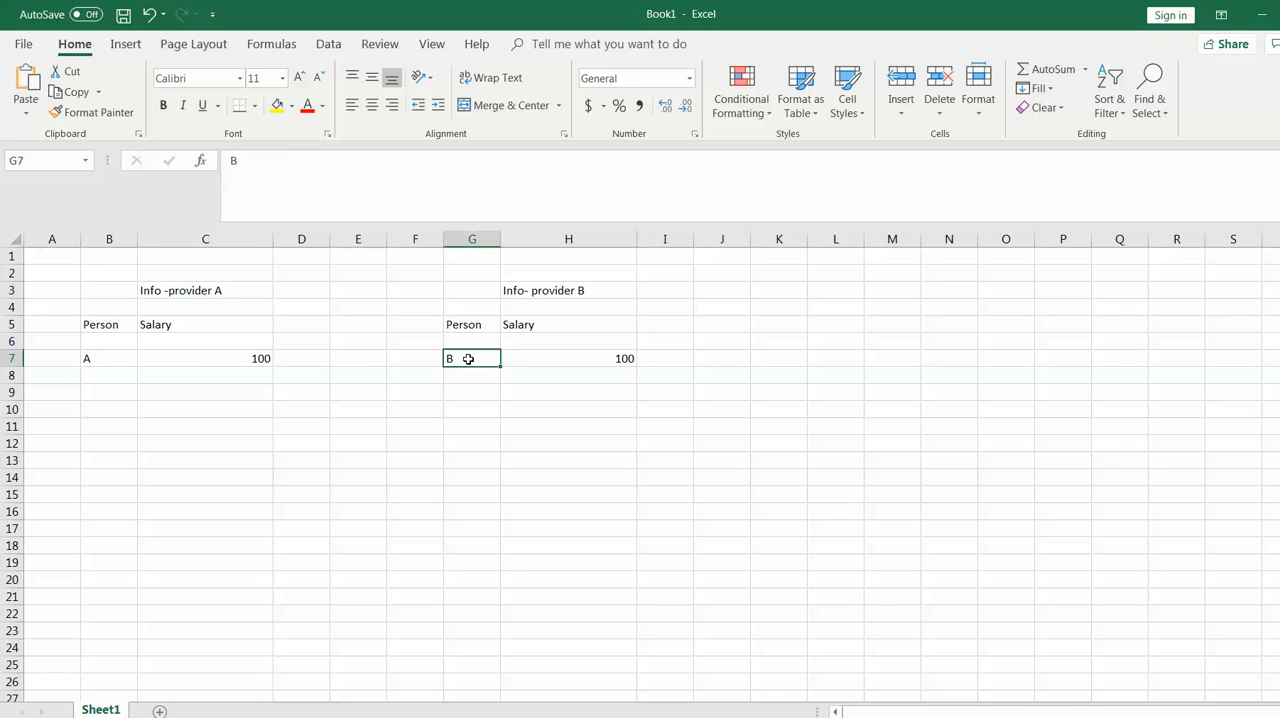
key("Delete")
type("A")
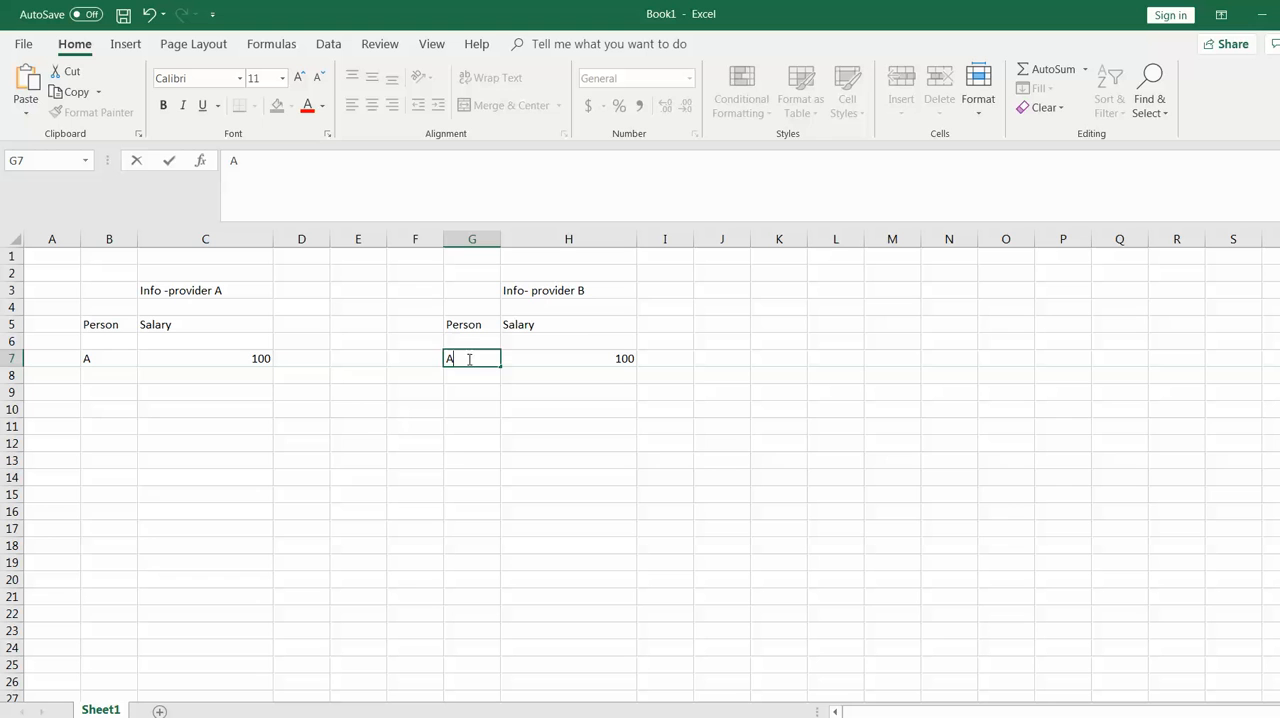
left_click(462, 460)
Clear the person in G7 and the salary in H7 under Info- provider B
left_click(477, 356)
key("BackSpace")
left_click(617, 358)
key("BackSpace")
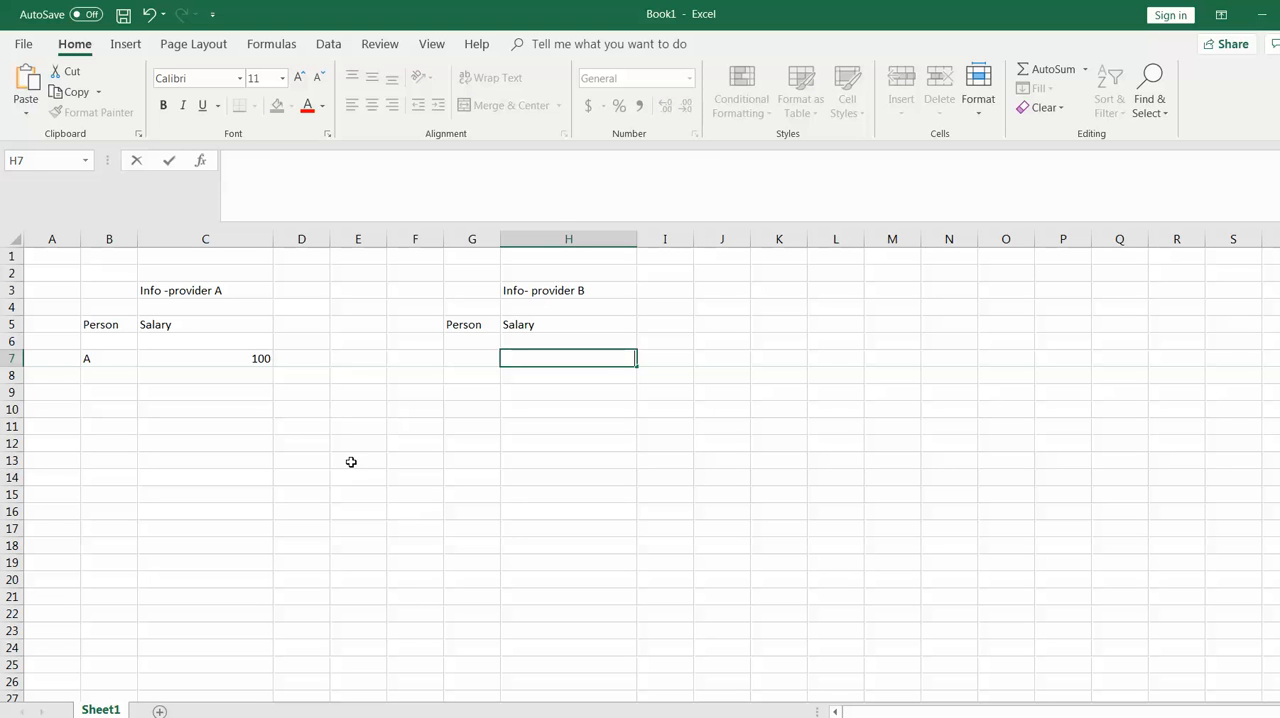
left_click(314, 472)
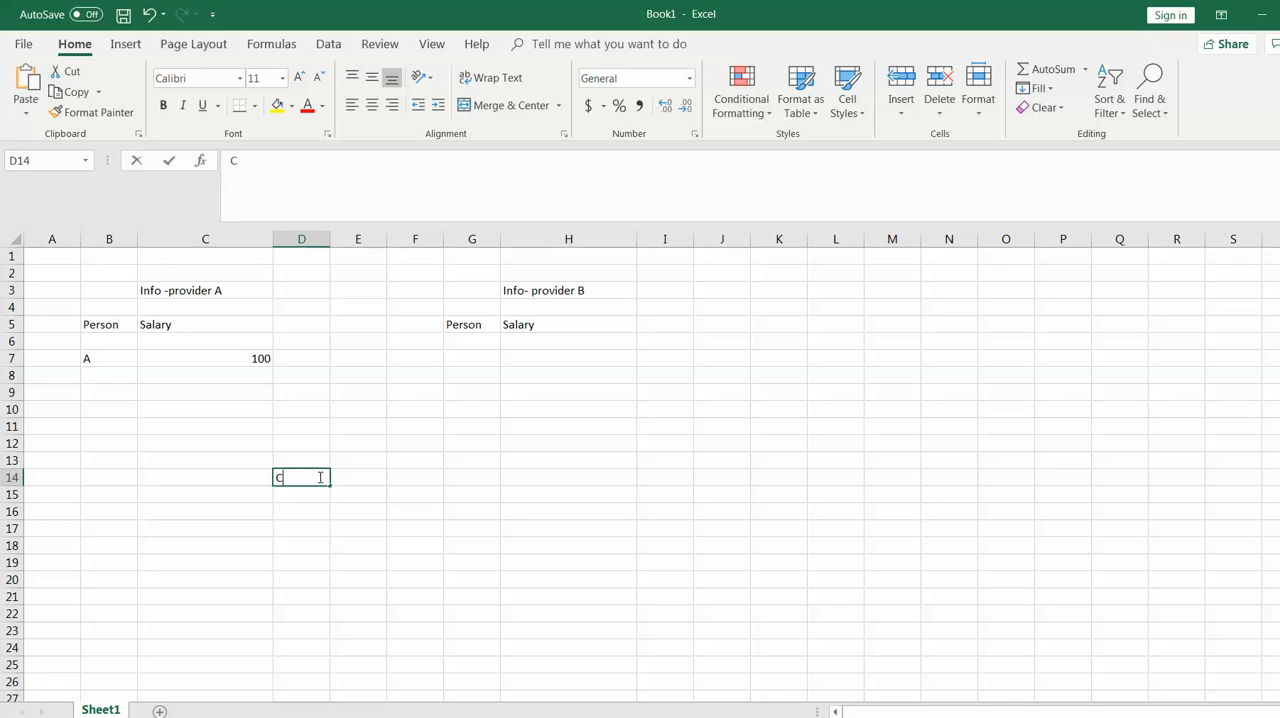
Enter the labels Copy in D14 and Delete in D15 to list the two parts of Repost
type("Copy")
left_click(303, 501)
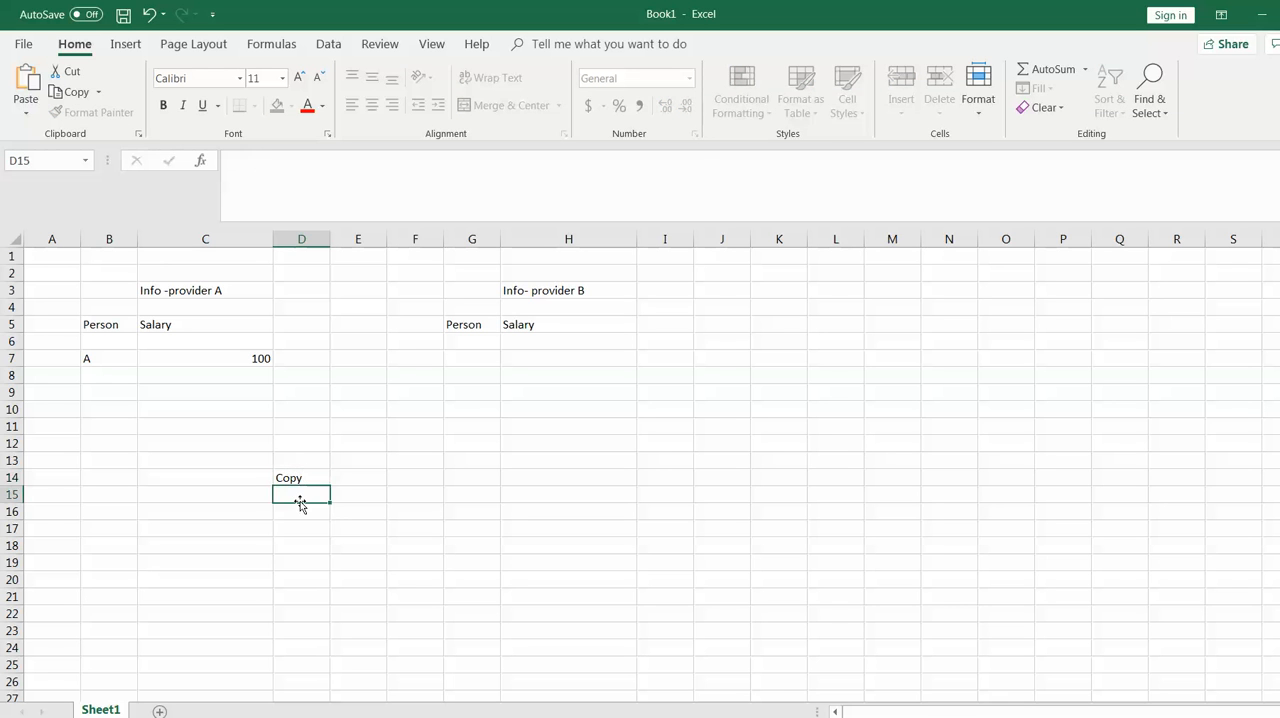
type("Delete")
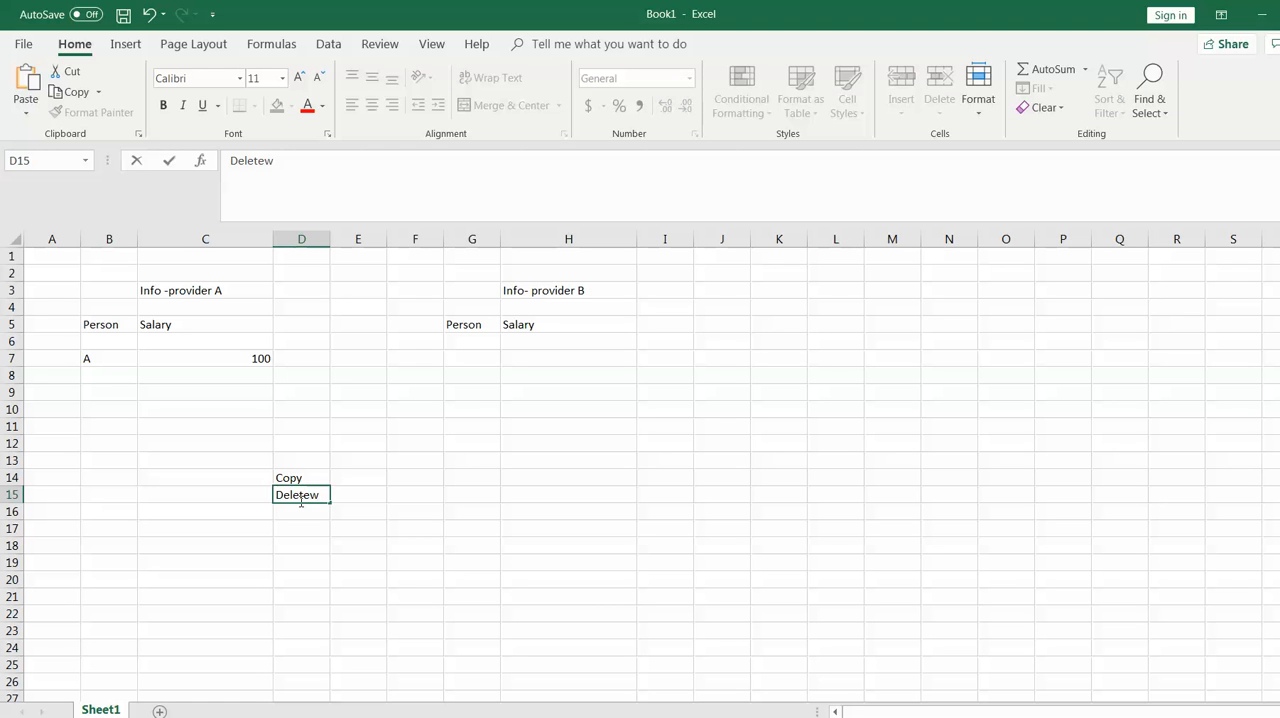
left_click(452, 497)
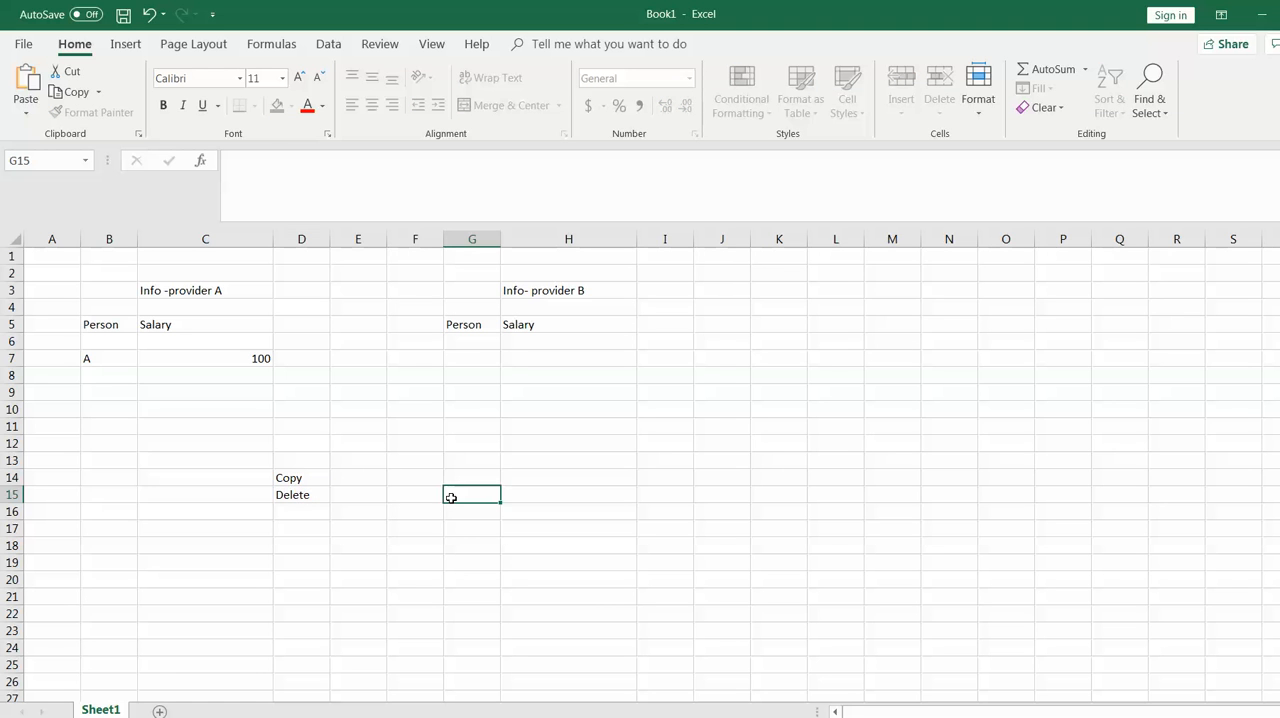
left_click_drag(316, 480, 314, 494)
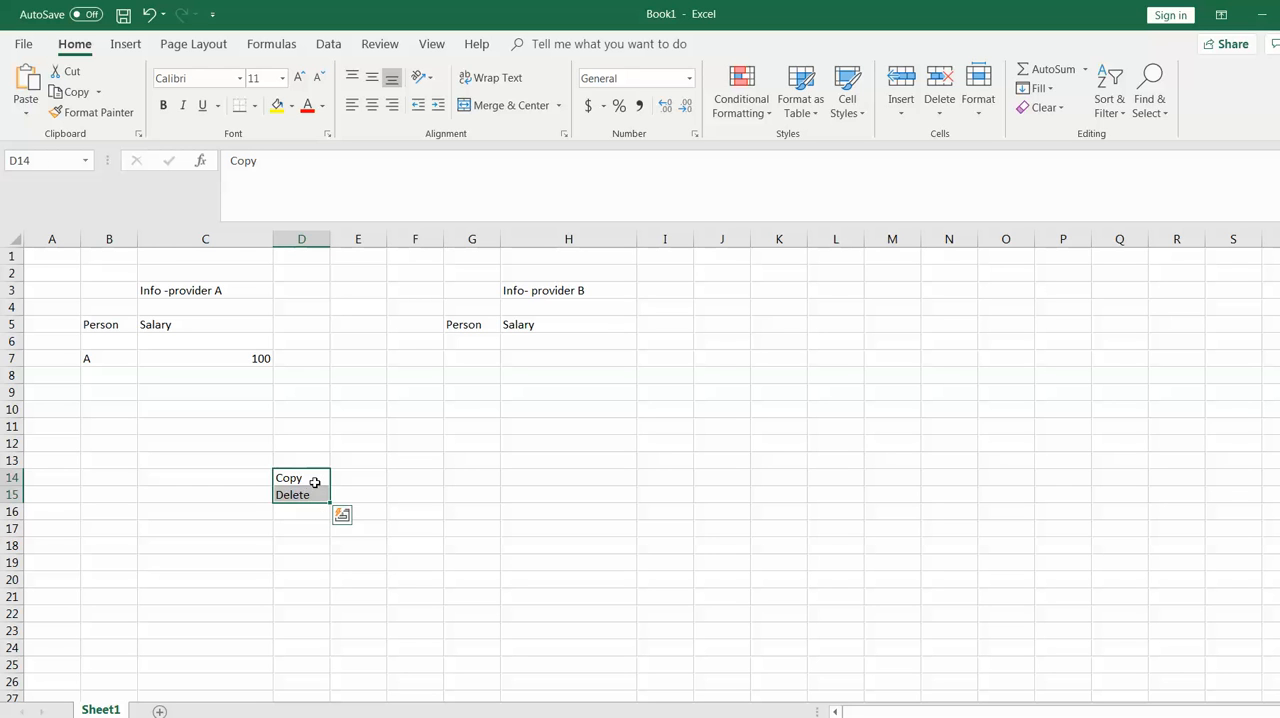
left_click(314, 484)
left_click(315, 497)
Copy the row 7 person and salary record from Info -provider A to G7:H7 under Info- provider B
left_click_drag(100, 355, 201, 363)
key("ctrl+c")
left_click(474, 357)
key("ctrl+v")
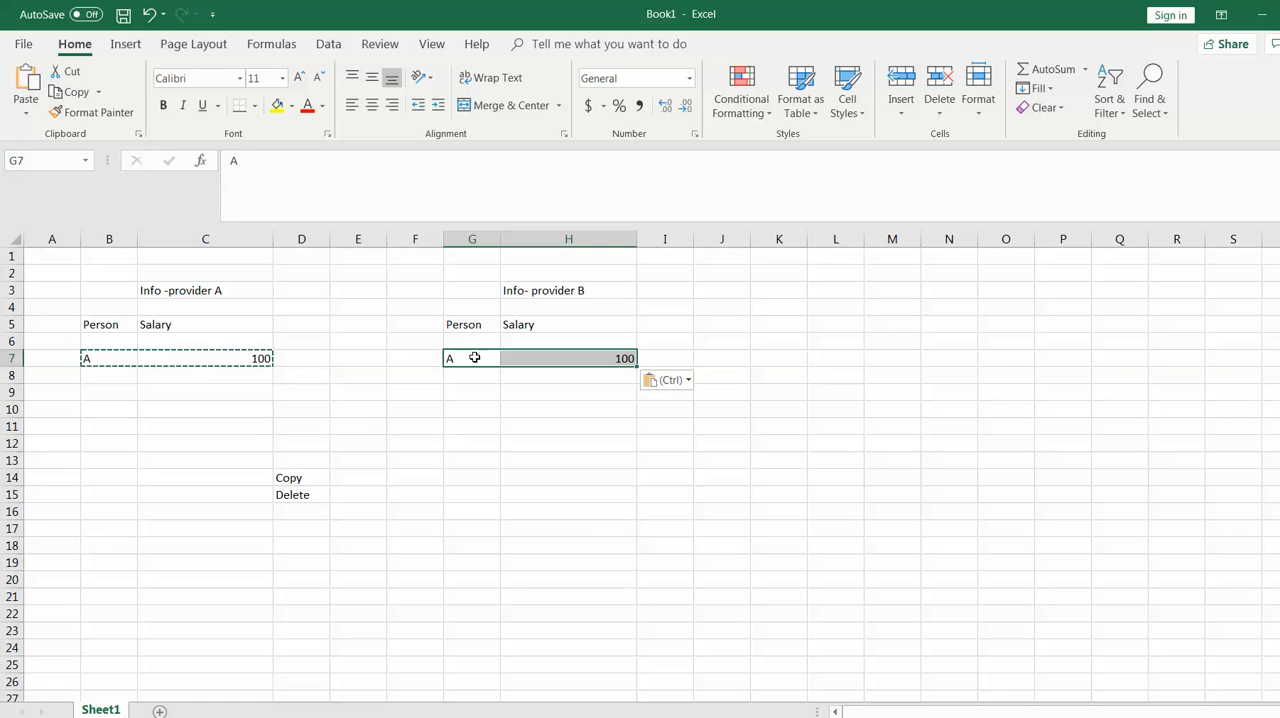
Delete the source record in B7:C7 under Info -provider A
left_click(112, 359)
key("Escape")
left_click(167, 395)
left_click_drag(96, 357, 257, 357)
key("Delete")
left_click(375, 406)
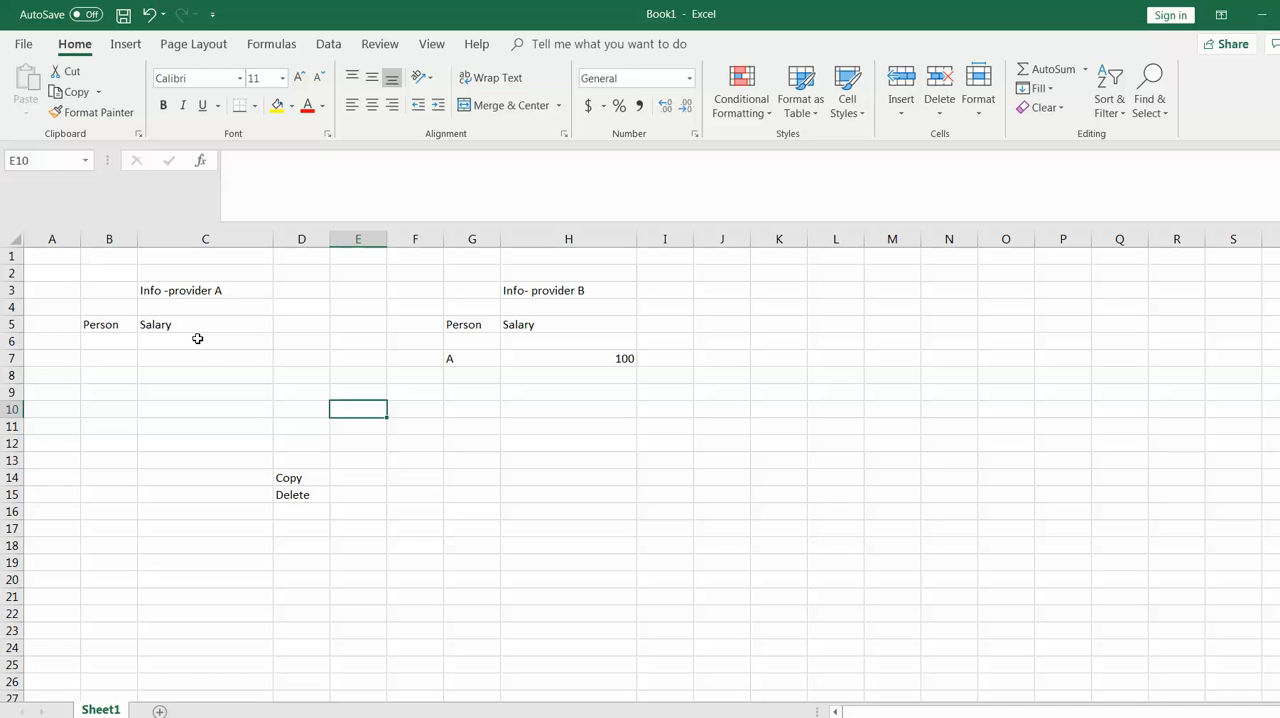
Switch to the PowerPoint presentation, place the cursor at the Revaluation item, and return to the Excel workbook
key("alt+Tab")
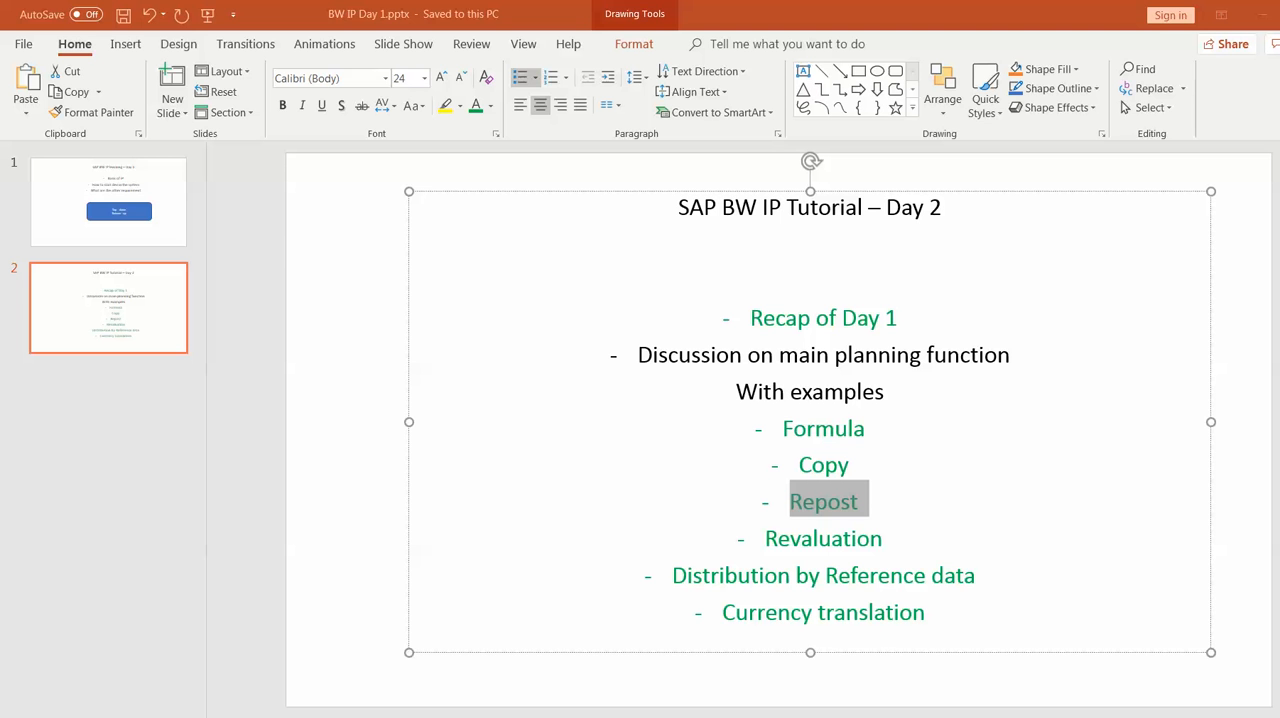
left_click(918, 553)
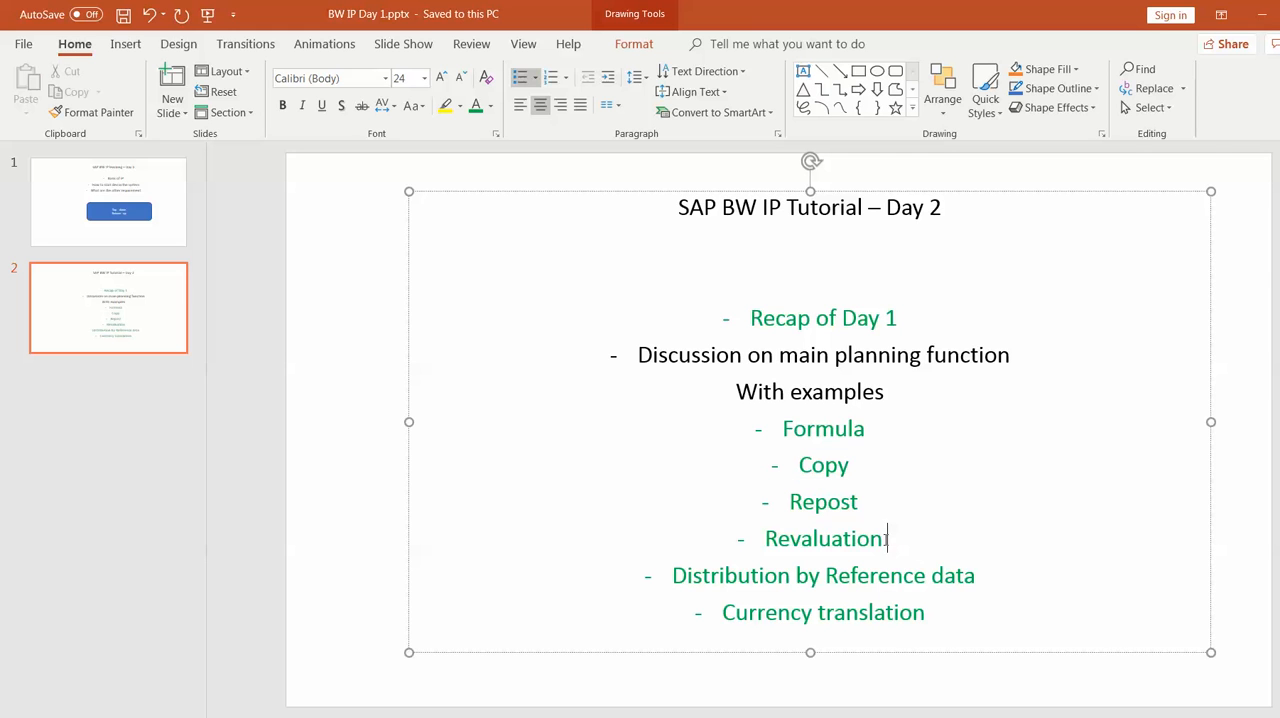
mouse_move(886, 541)
left_mouse_down()
mouse_move(761, 540)
mouse_move(890, 541)
left_mouse_up()
key("alt+Tab")
Clear the person in G7 and the salary in H7 under Info- provider B
left_click(483, 355)
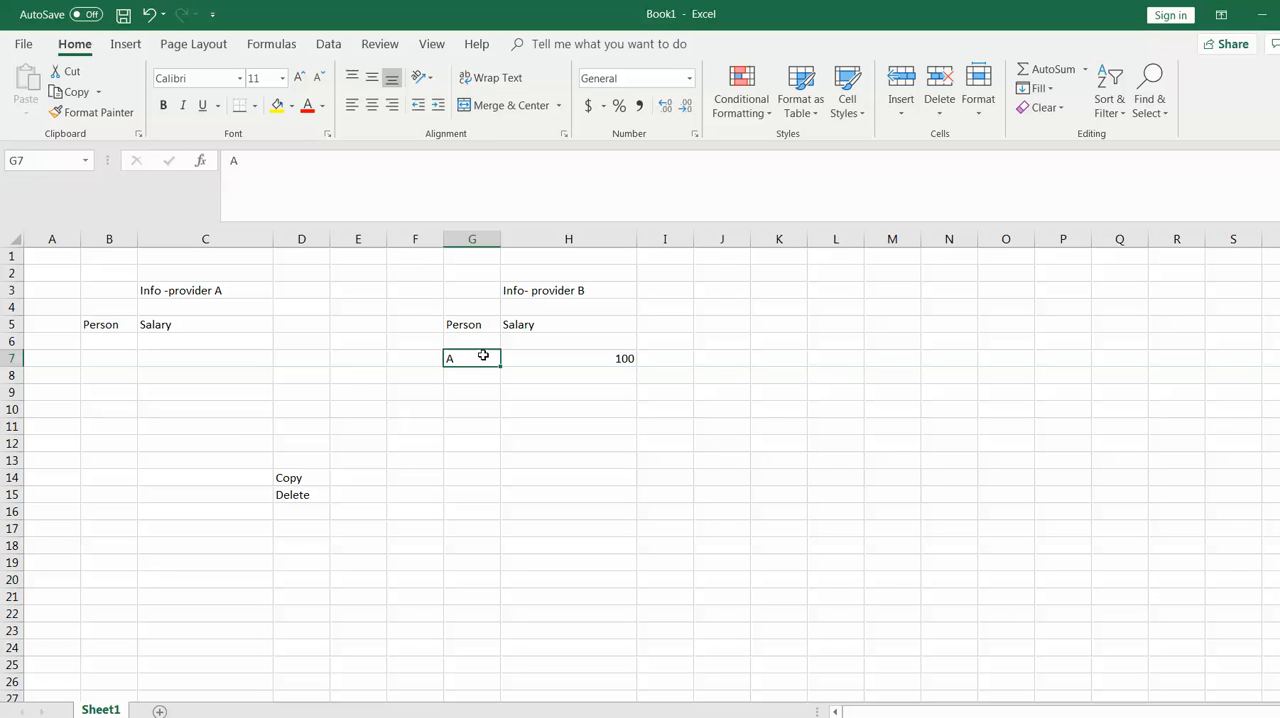
key("BackSpace")
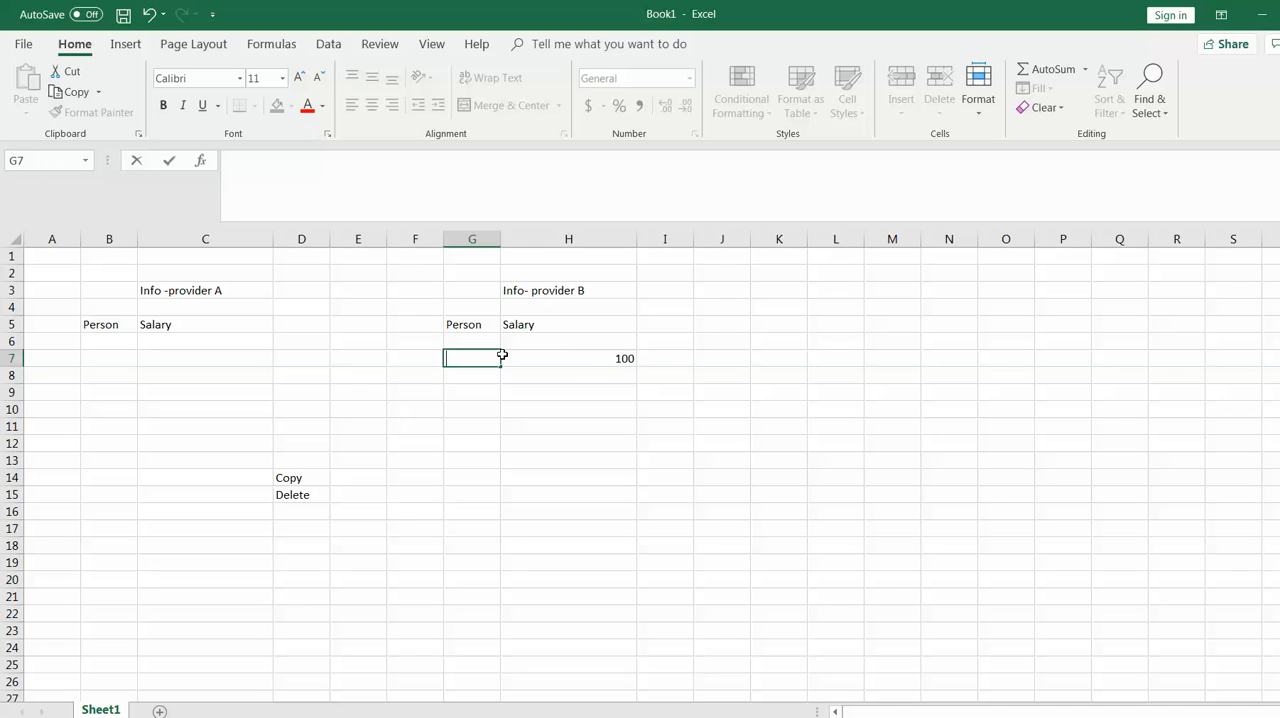
left_click(602, 360)
key("BackSpace")
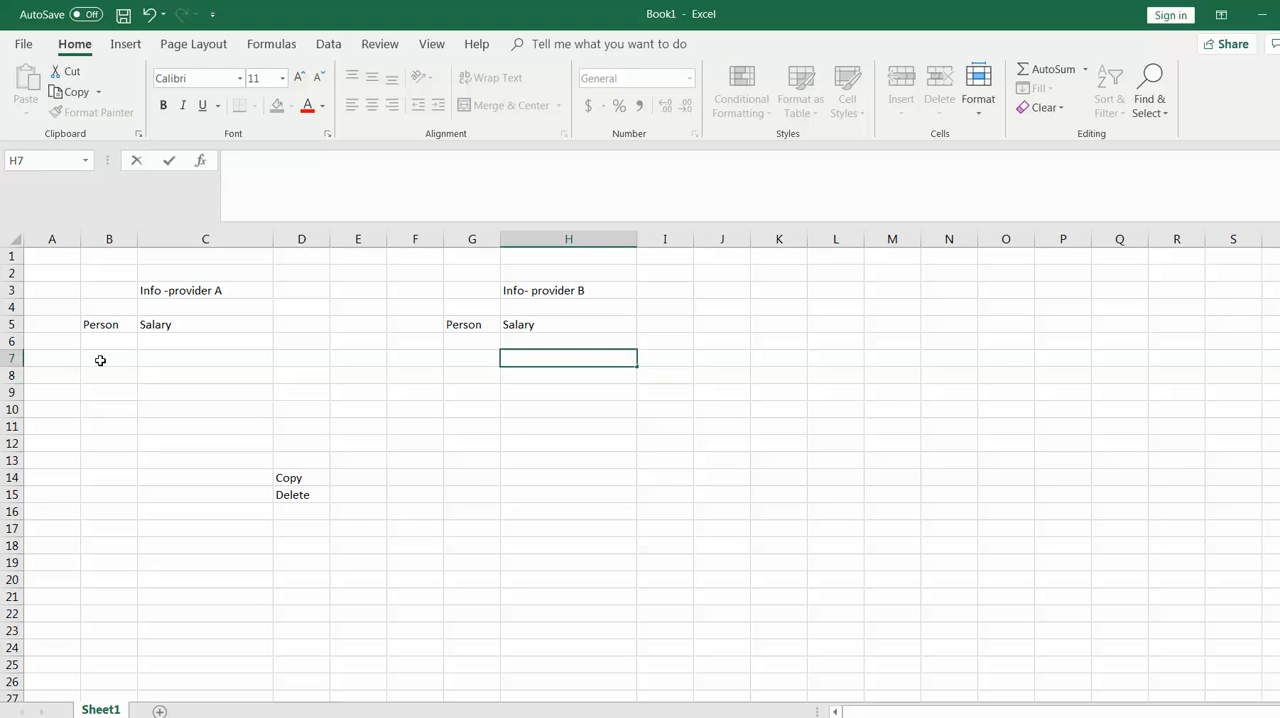
Fill the Info -provider A record in row 7 with person A and salary 100
left_click(131, 358)
type("A")
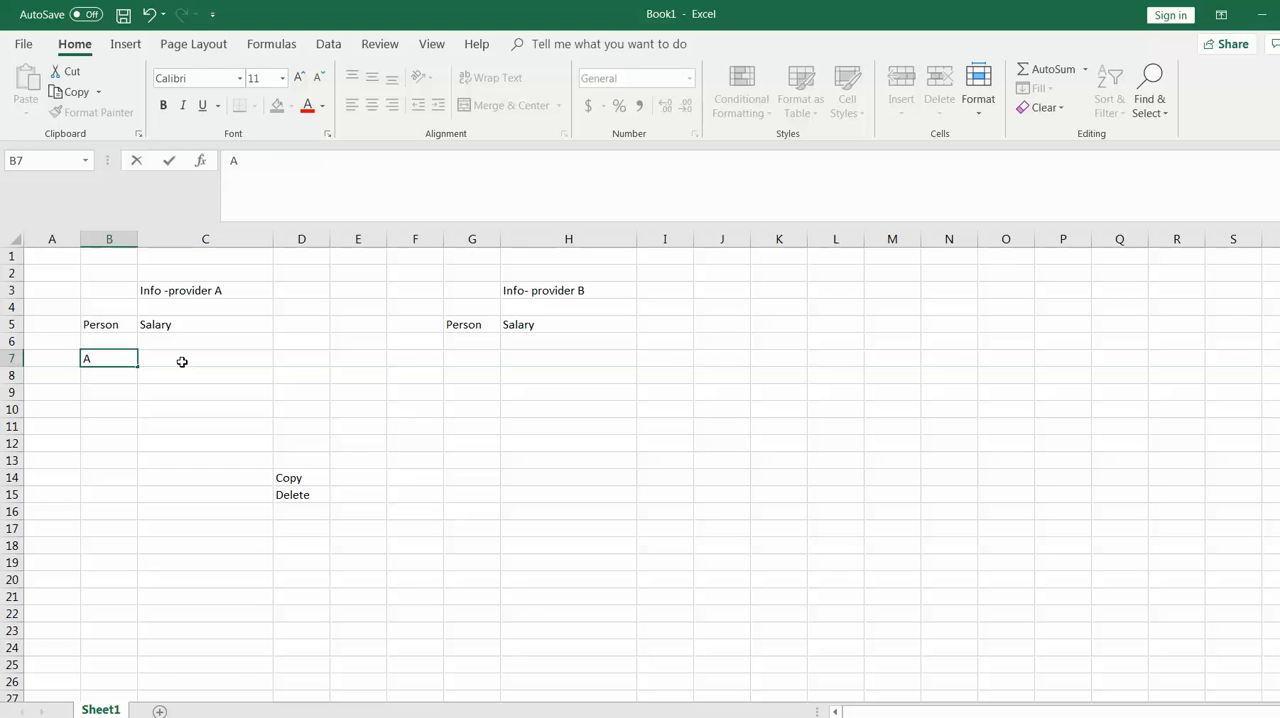
left_click(198, 361)
type("100")
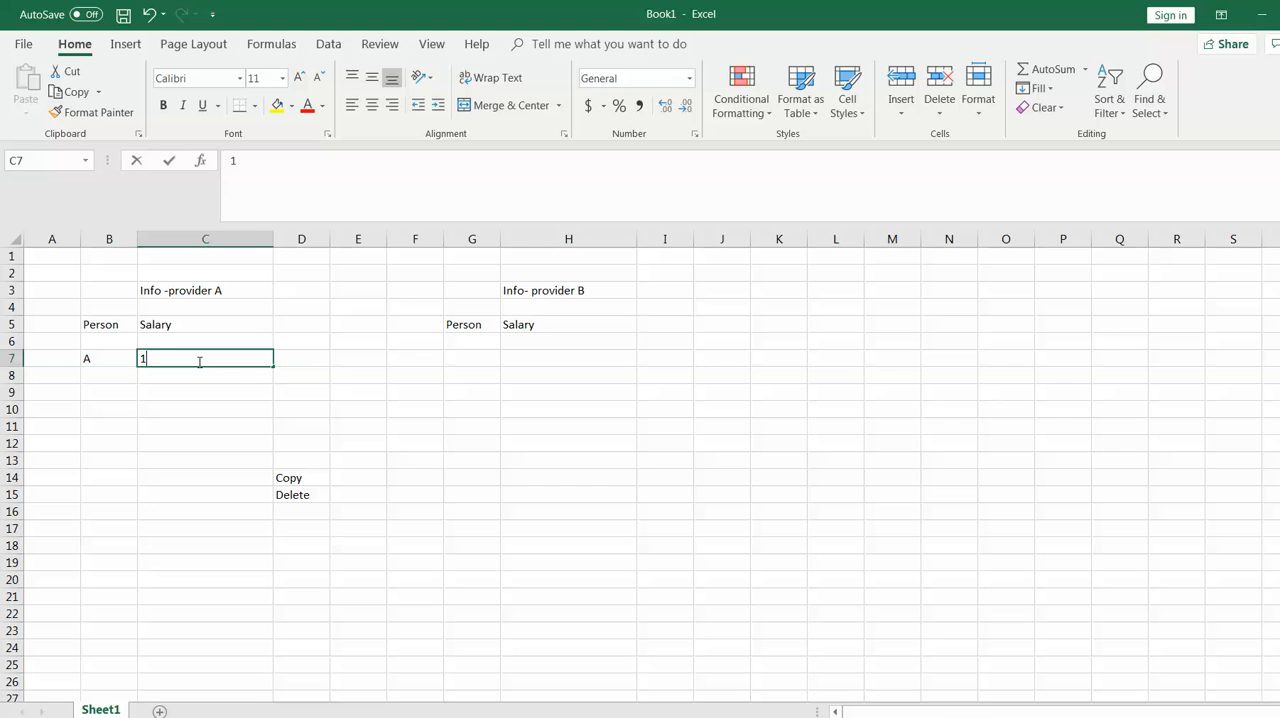
left_click(291, 407)
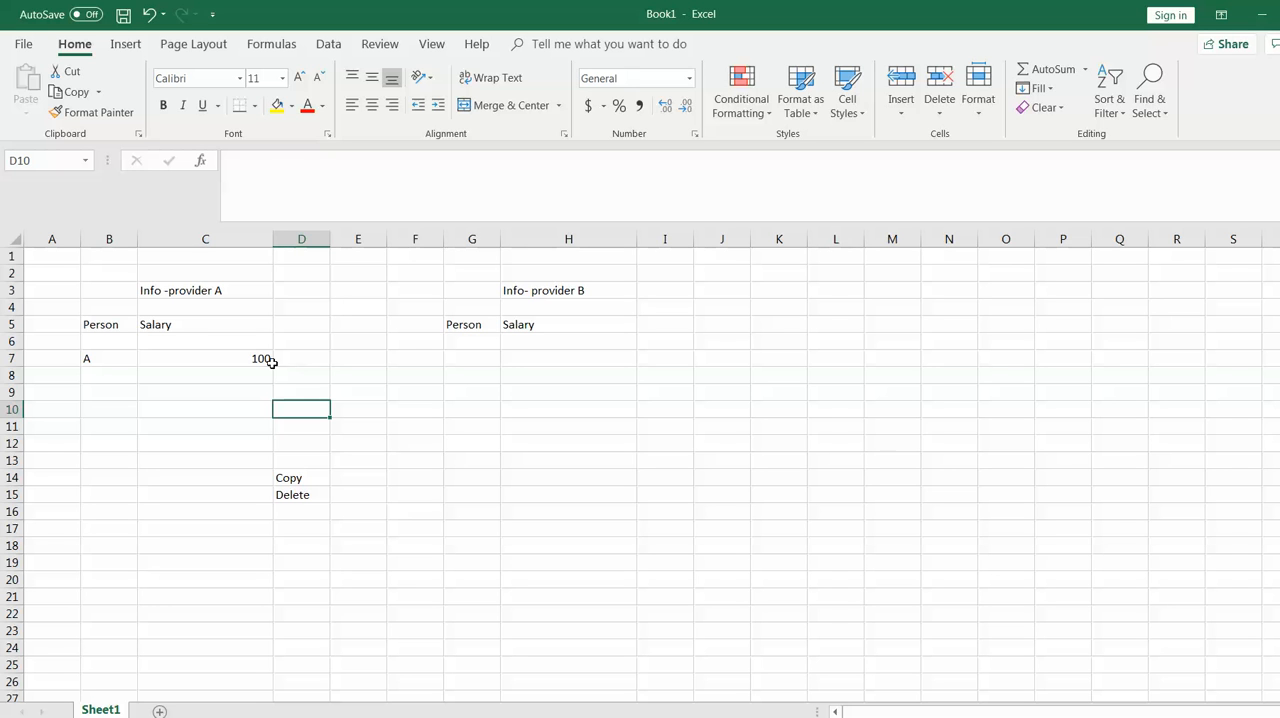
Enter example revalued salaries of 120 in C9 and 80 in C10
left_click(186, 323)
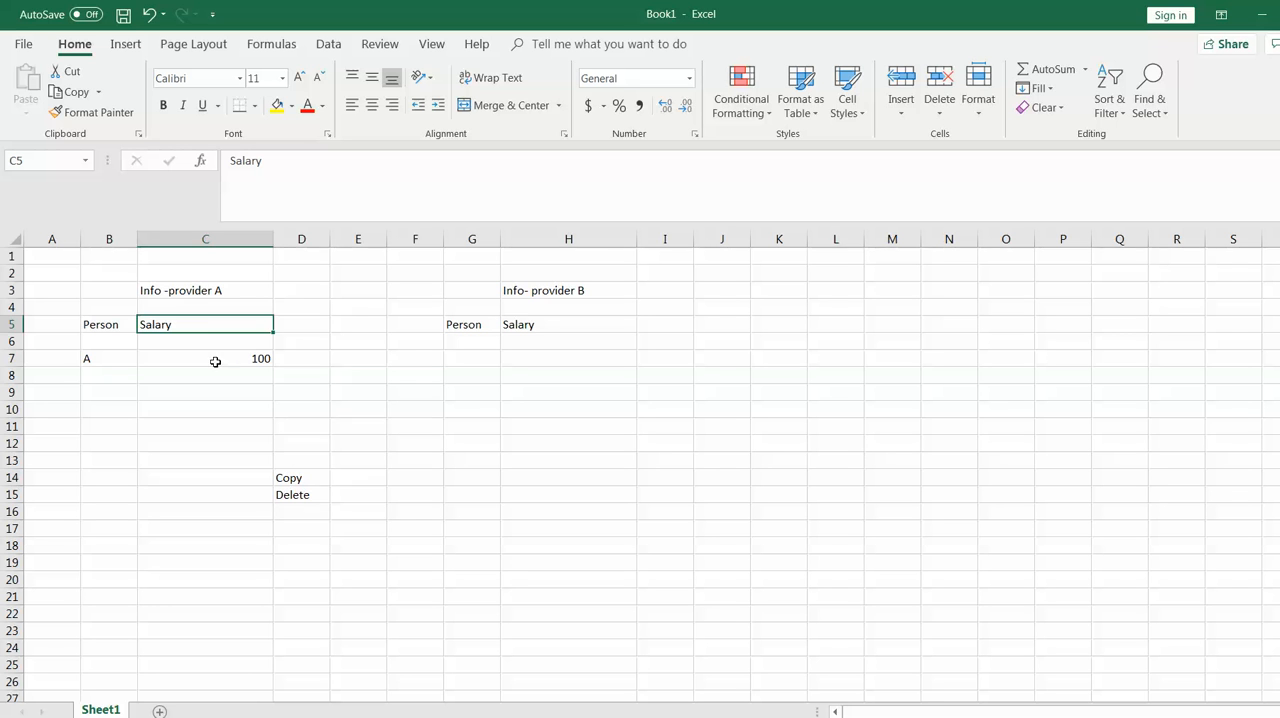
left_click(232, 390)
type("120")
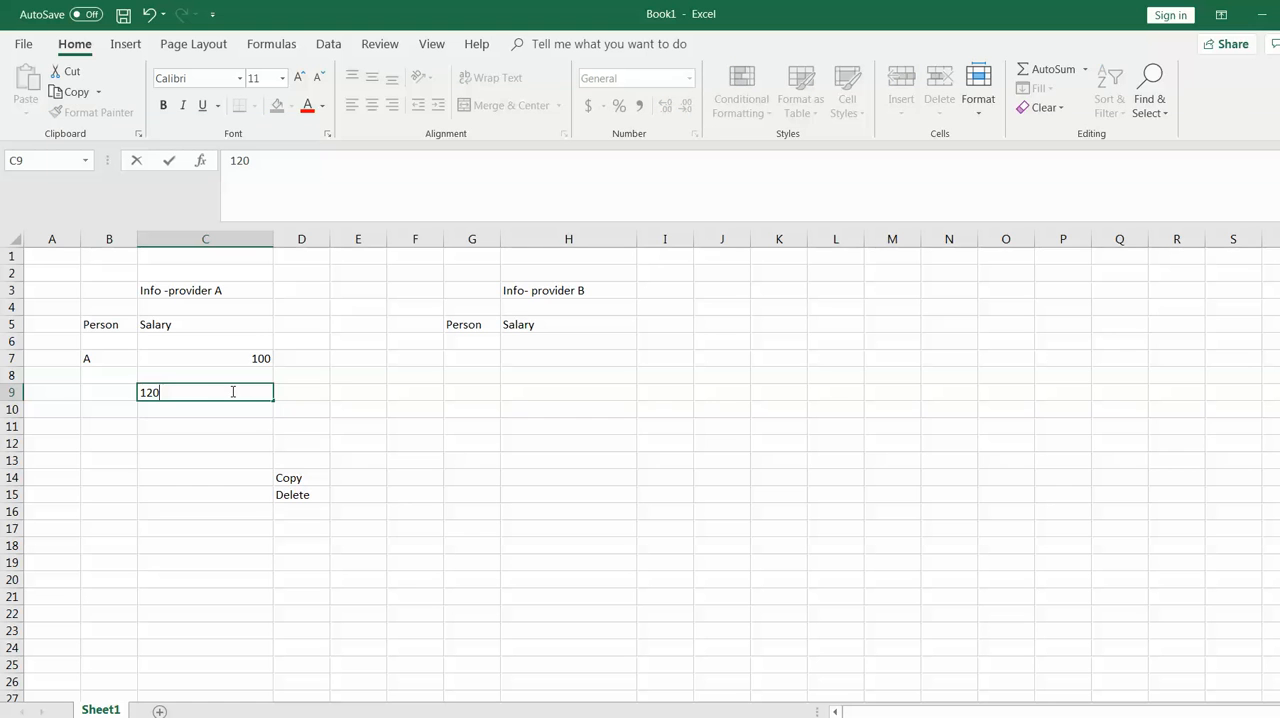
left_click(251, 411)
type("80")
left_click(355, 426)
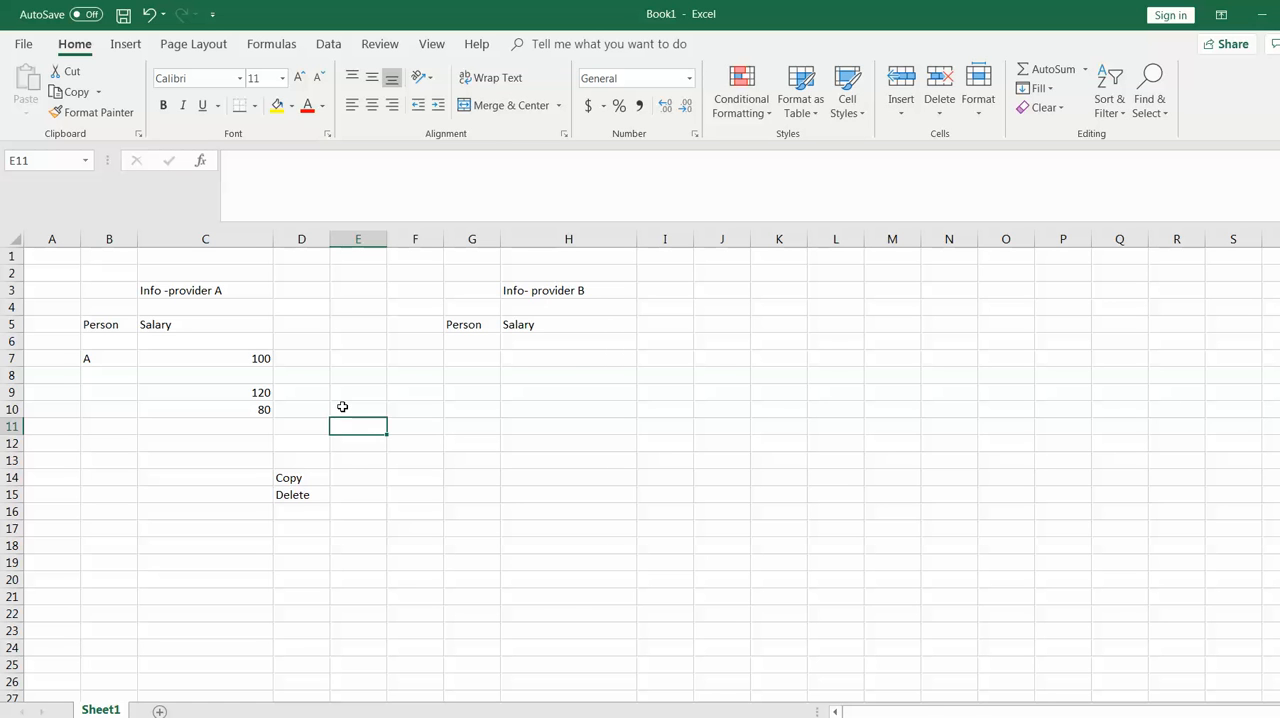
Revisit the Revaluation item in the PowerPoint slide, return to the Excel workbook, and select person A's salary in C7
key("alt+Tab")
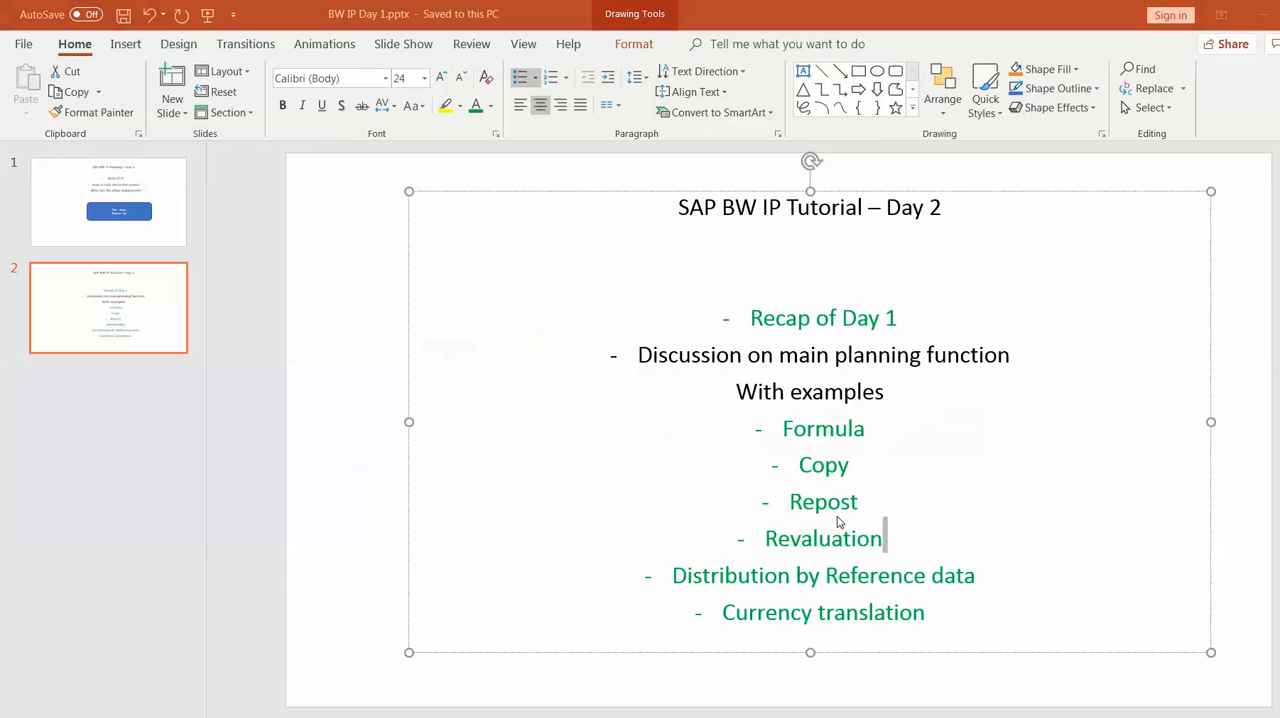
left_click(885, 538)
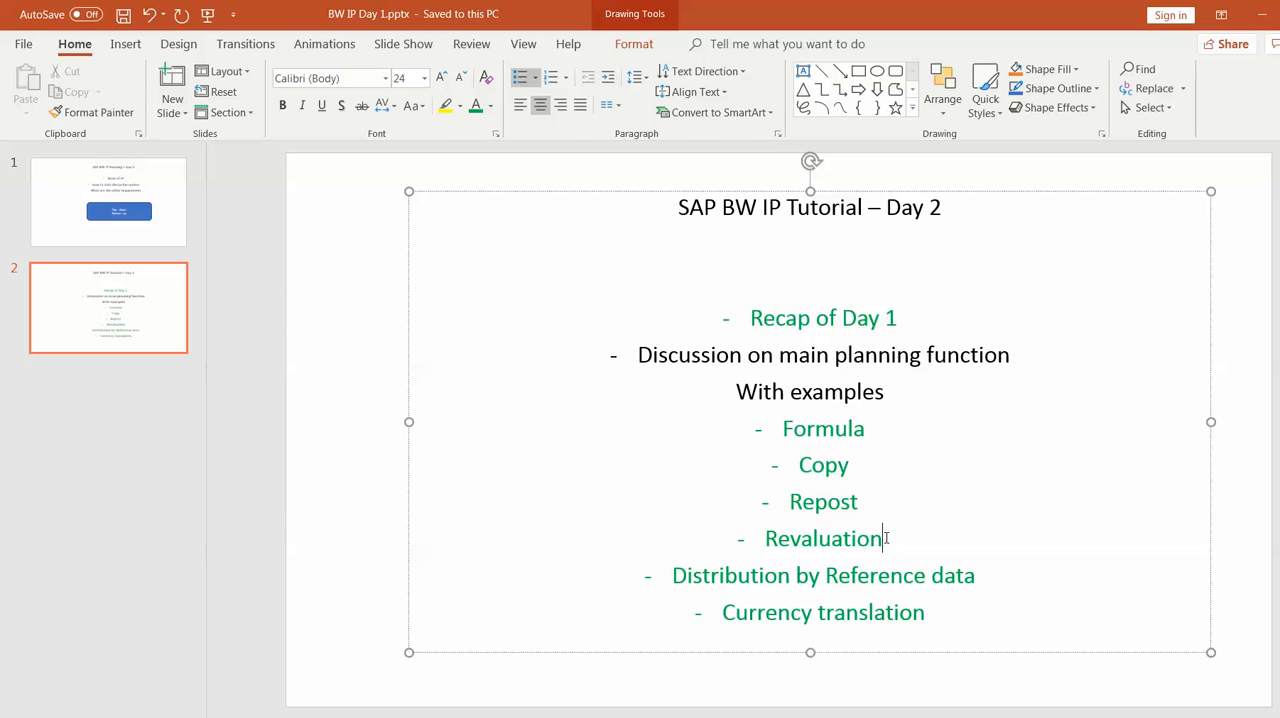
key("alt+Tab")
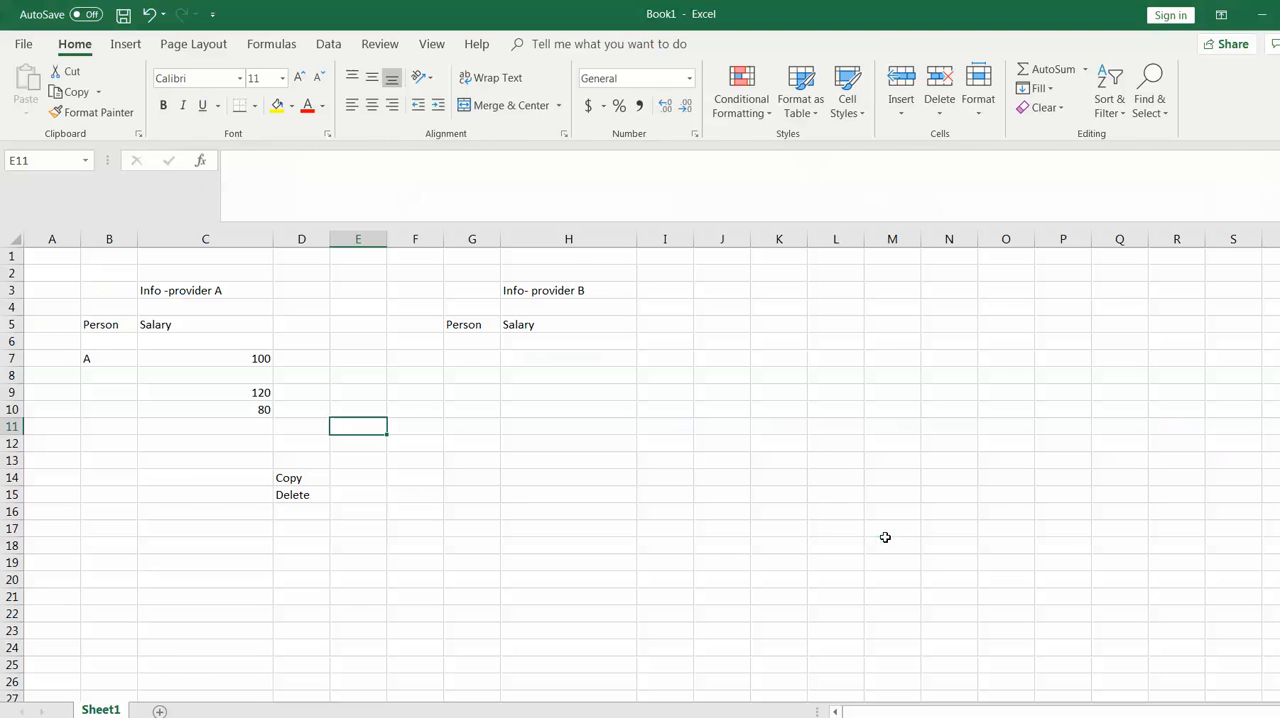
left_click(257, 361)
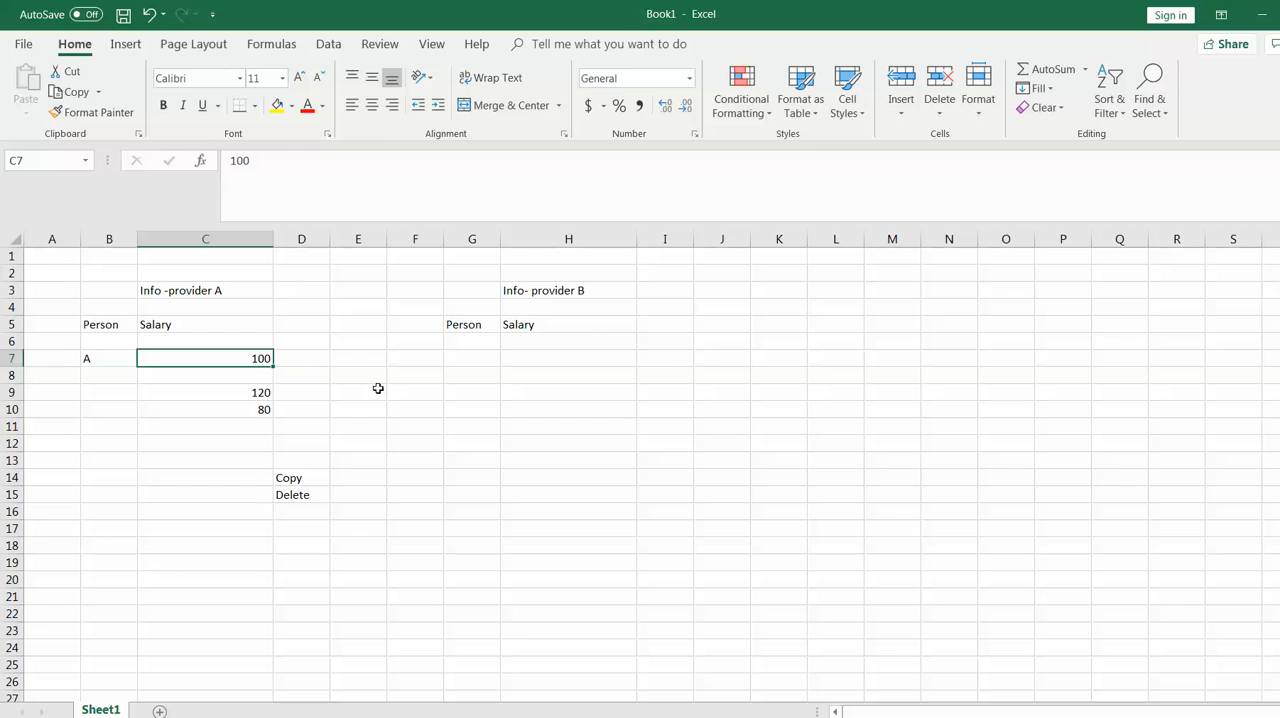
Switch to the PowerPoint presentation, highlight the Distribution by Reference data item, and return to the Excel workbook
key("alt+Tab")
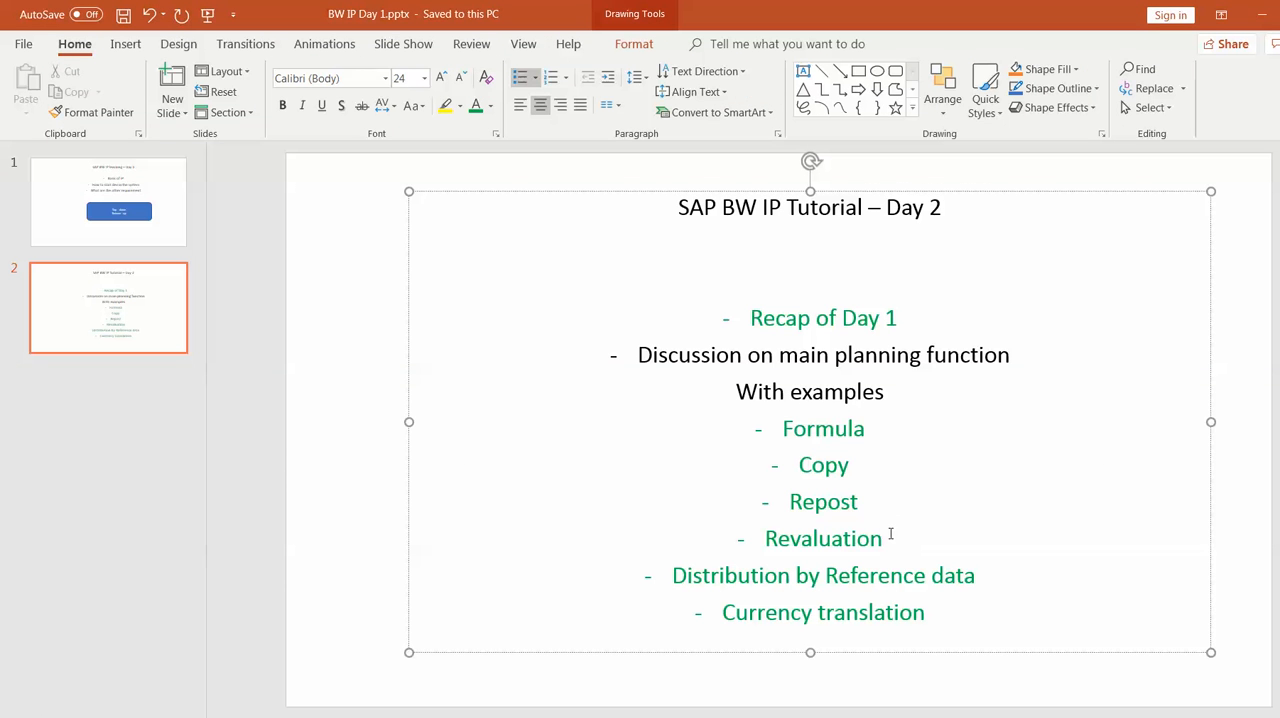
mouse_move(887, 538)
left_mouse_down()
mouse_move(776, 430)
mouse_move(893, 525)
left_mouse_up()
left_click_drag(672, 575, 989, 576)
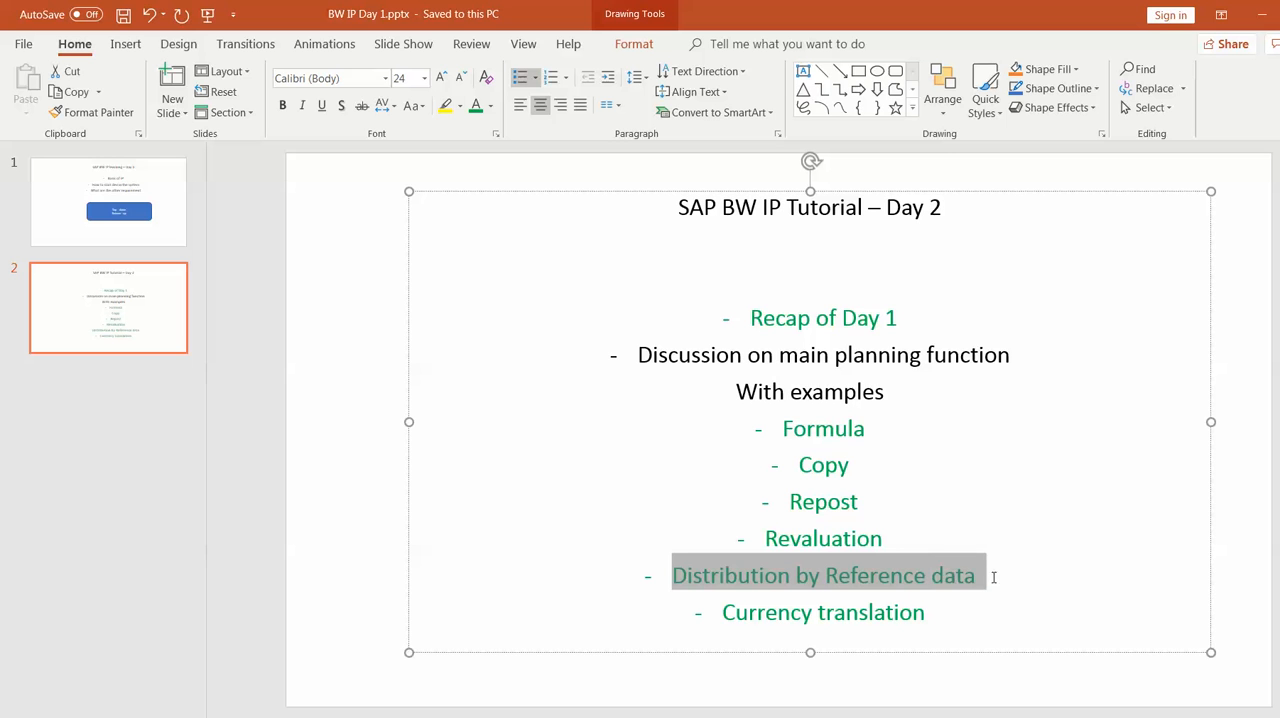
left_click(1040, 579)
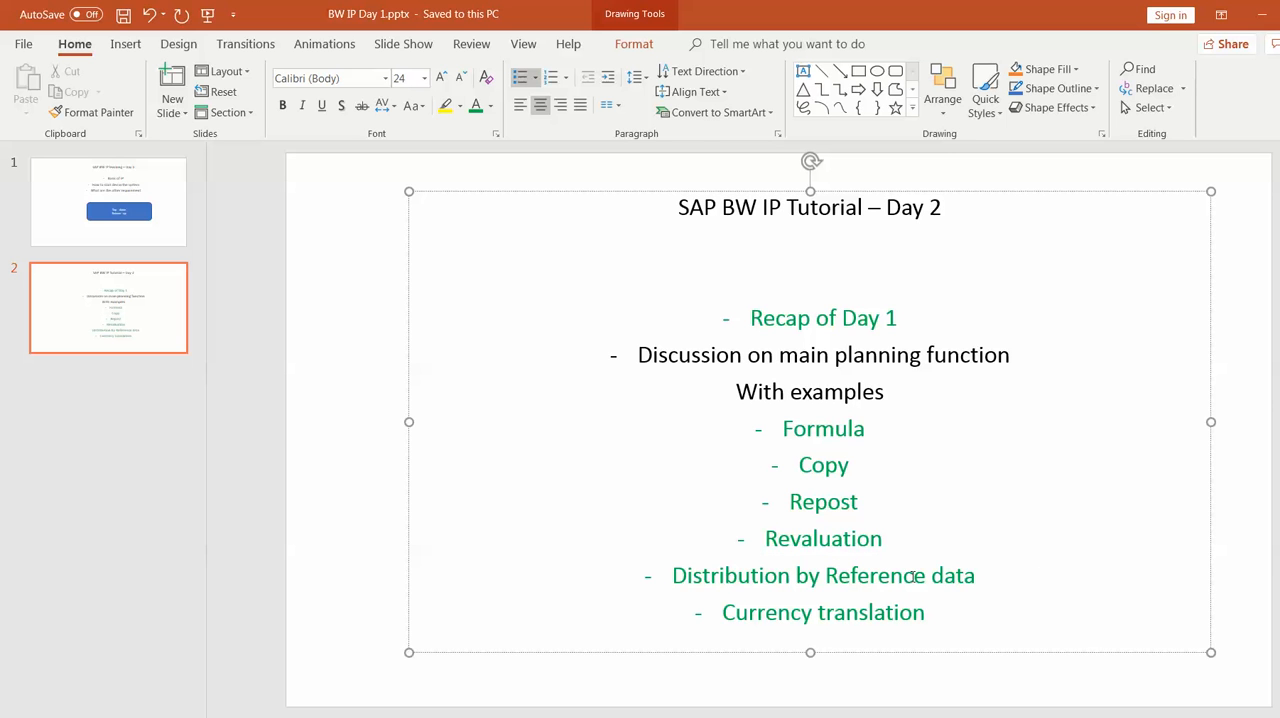
key("alt+Tab")
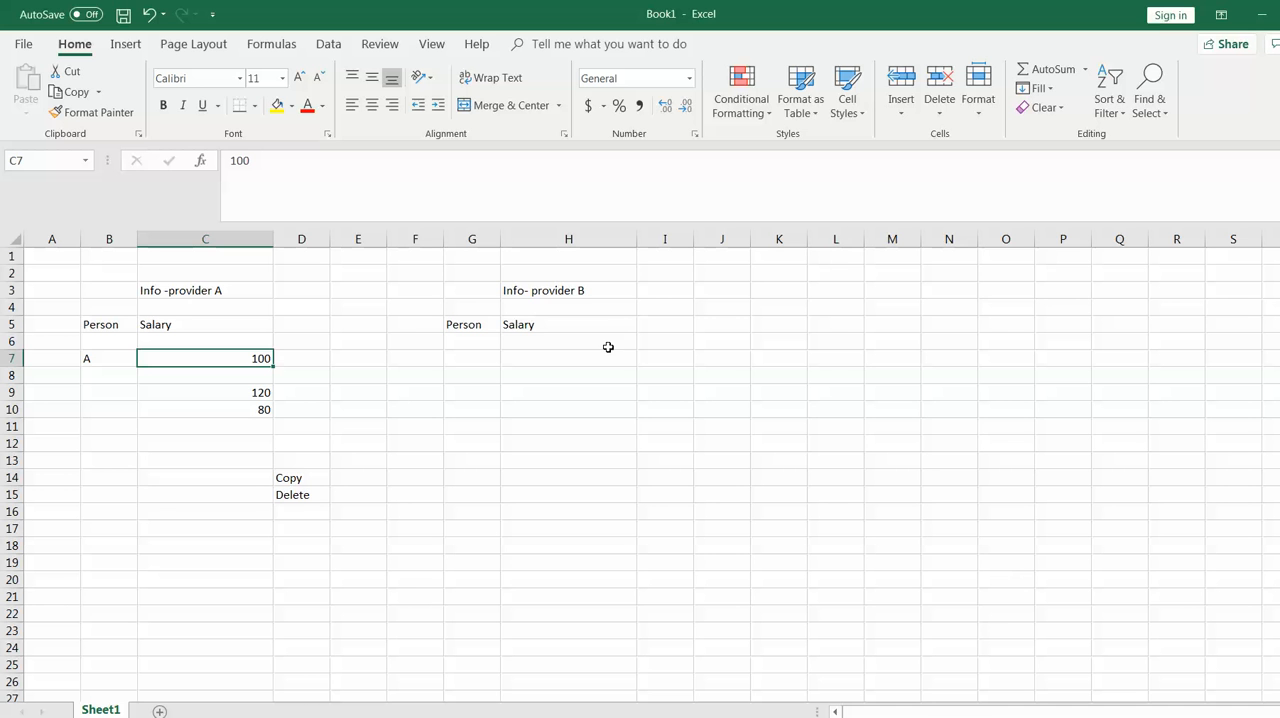
Clear the example revalued salaries in C9 and C10
left_click(241, 392)
key("Delete")
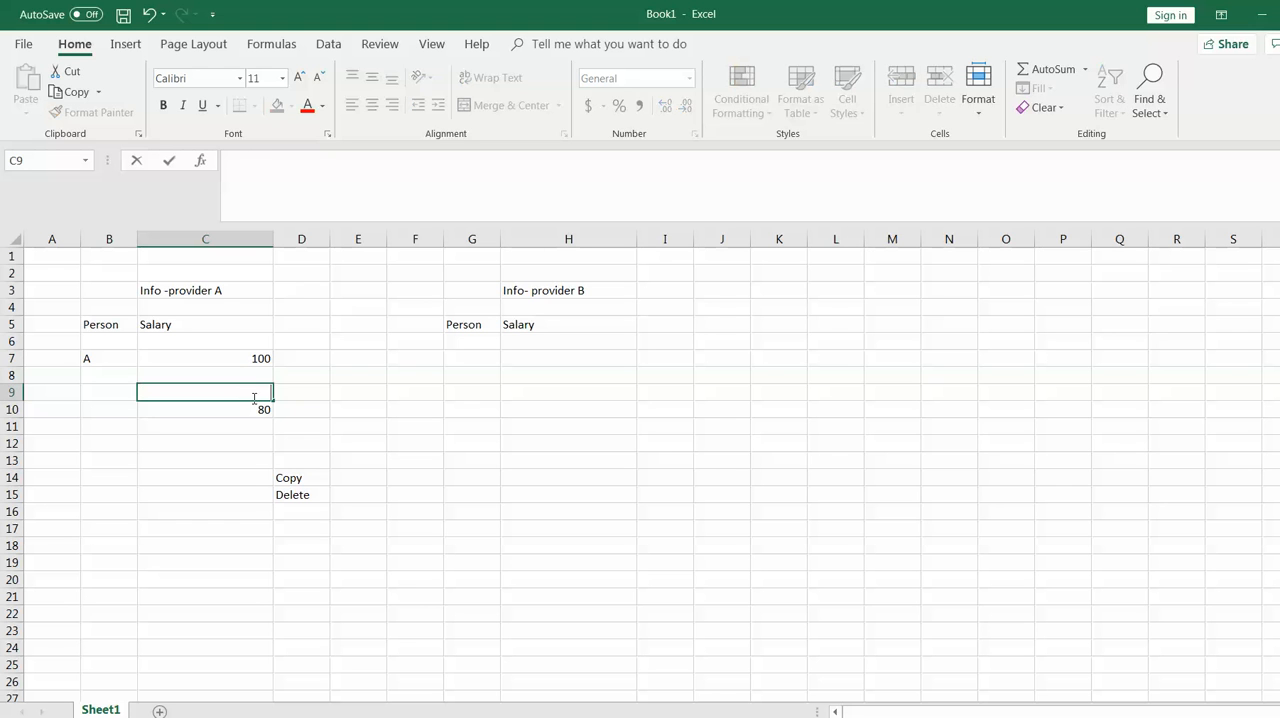
left_click(265, 409)
key("Delete")
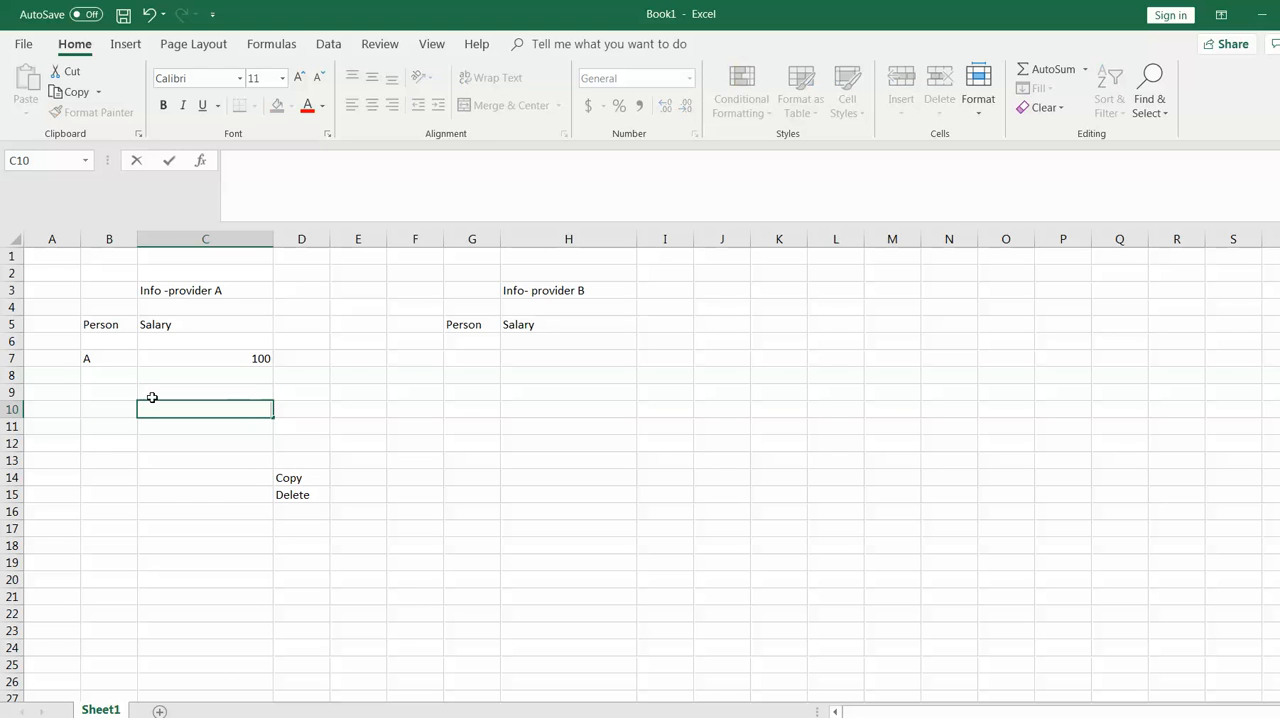
Add person B with salary 90 in row 8 under Info -provider A
left_click(101, 375)
type("B")
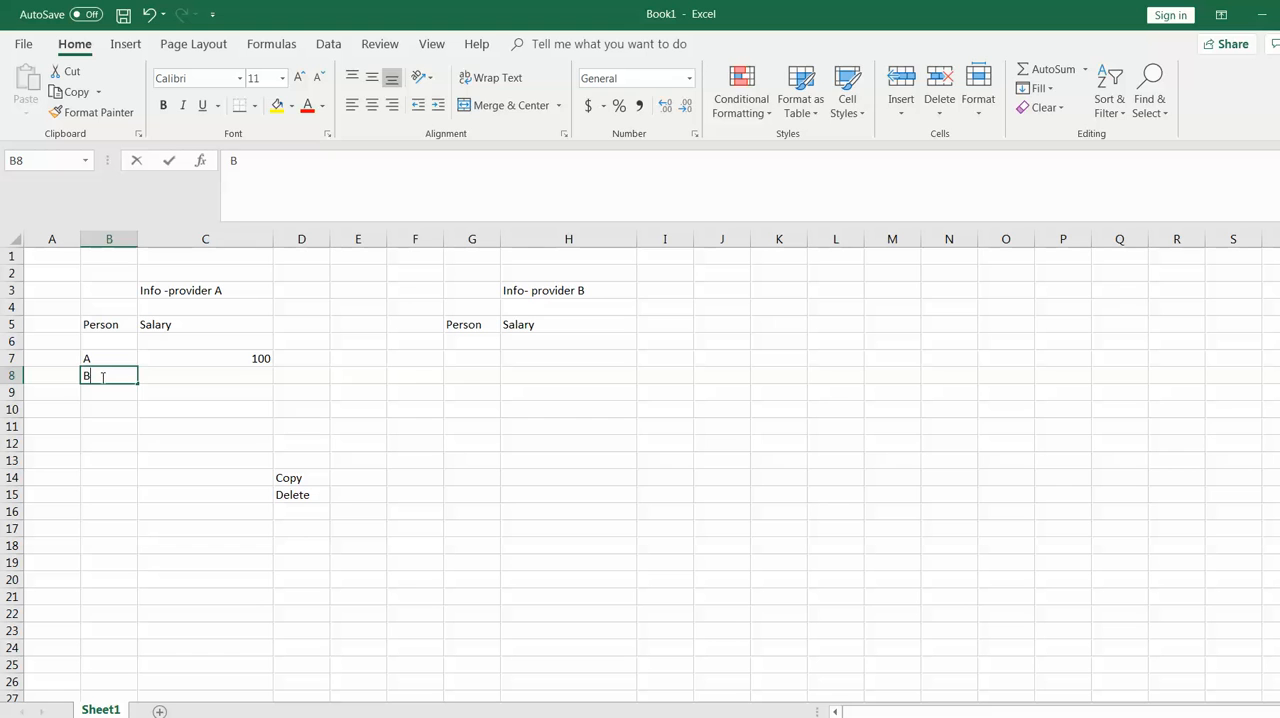
left_click(248, 375)
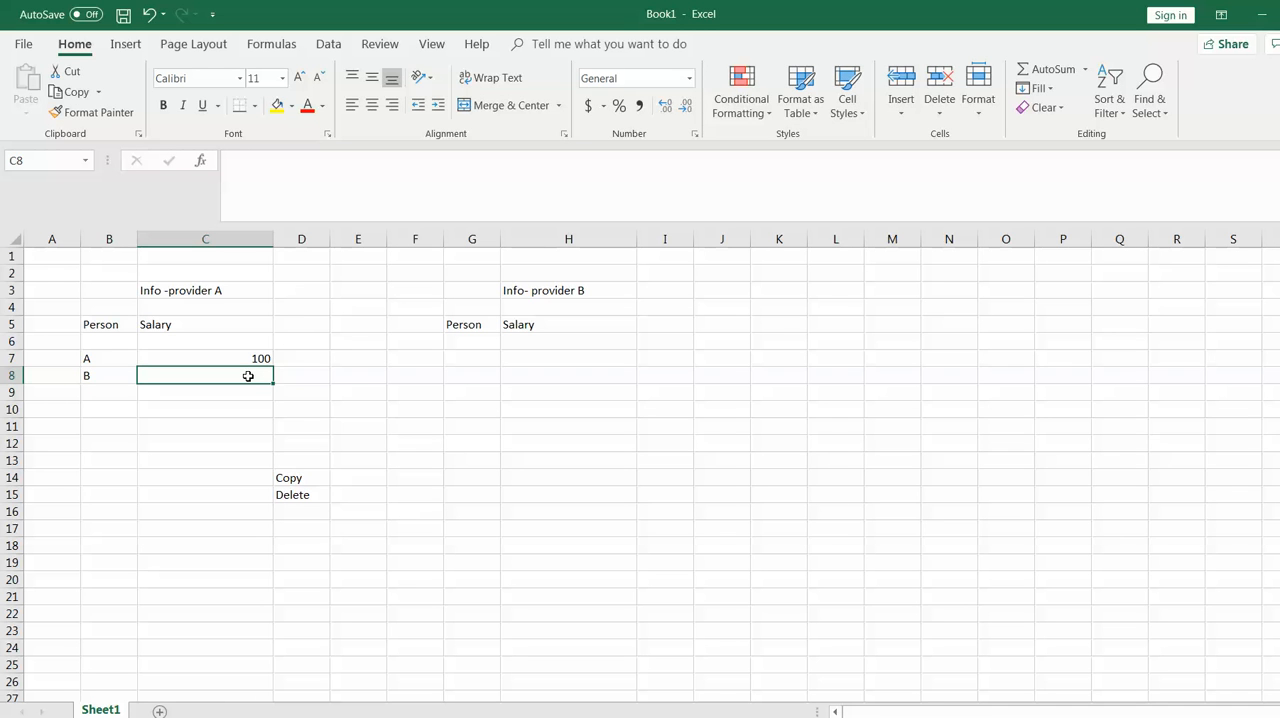
type("90")
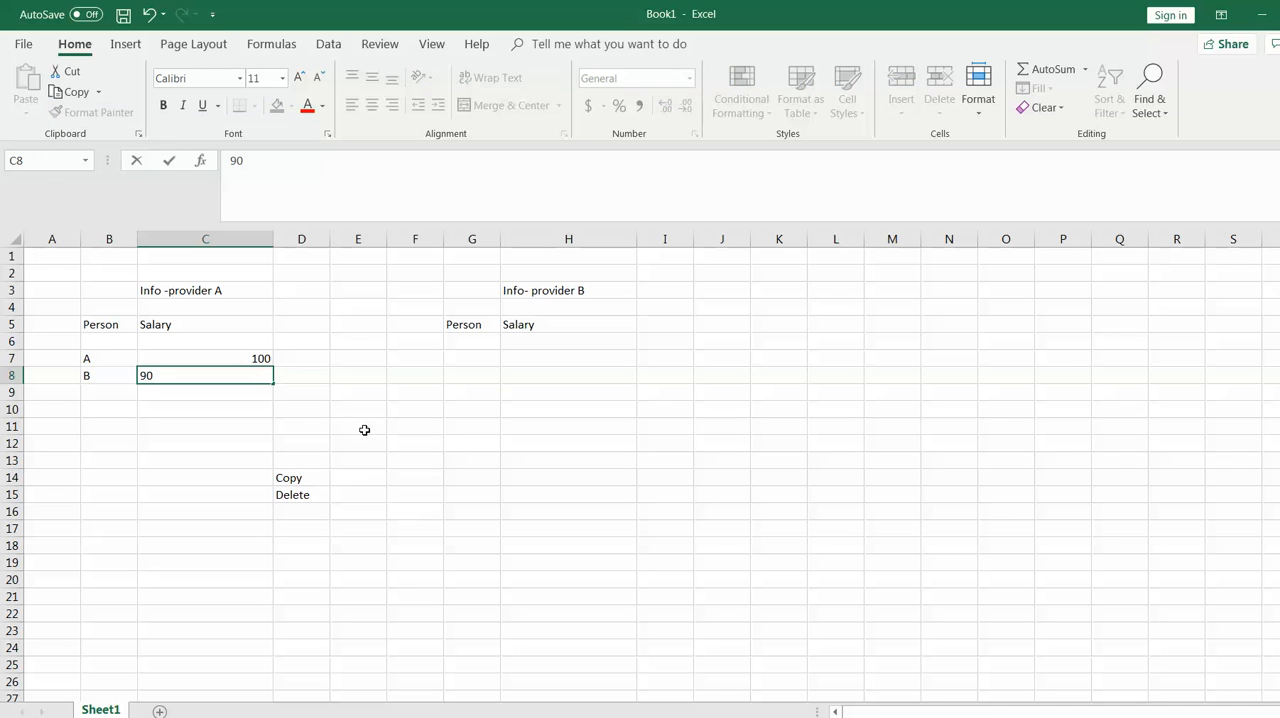
left_click(362, 428)
Clear the Copy and Delete labels in D14 and D15
left_click(309, 482)
key("BackSpace")
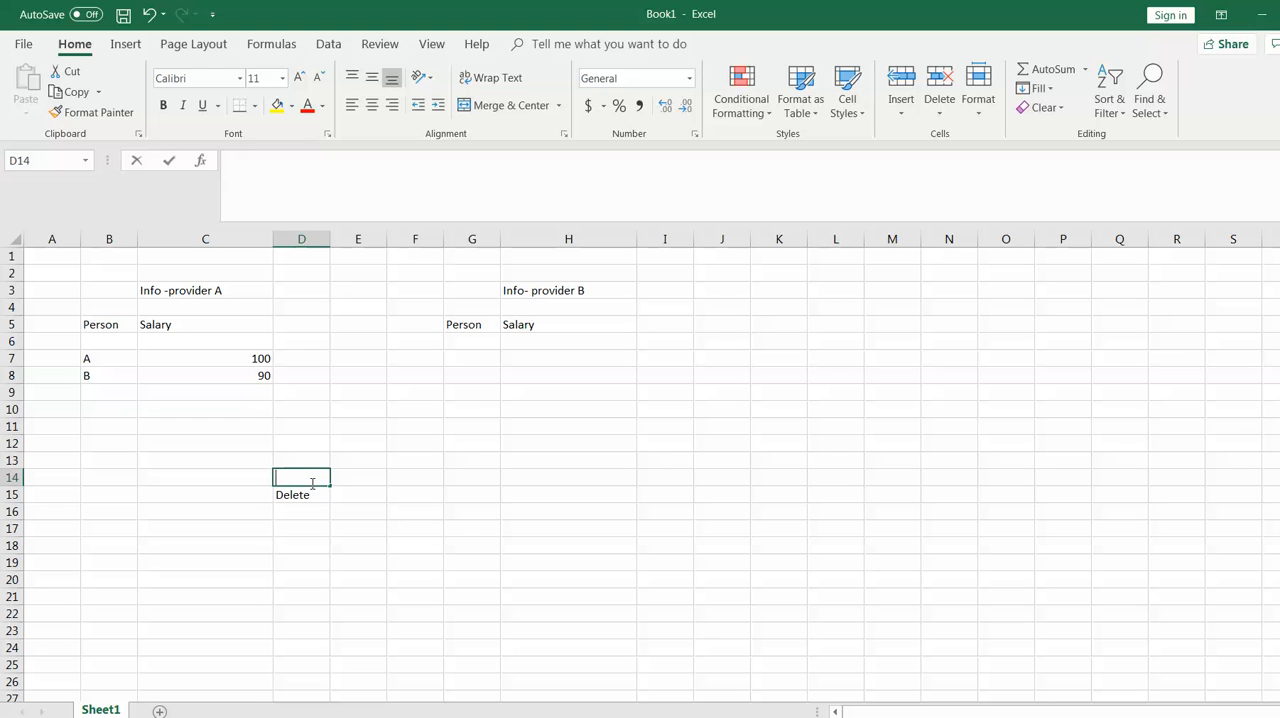
left_click(318, 493)
key("Delete")
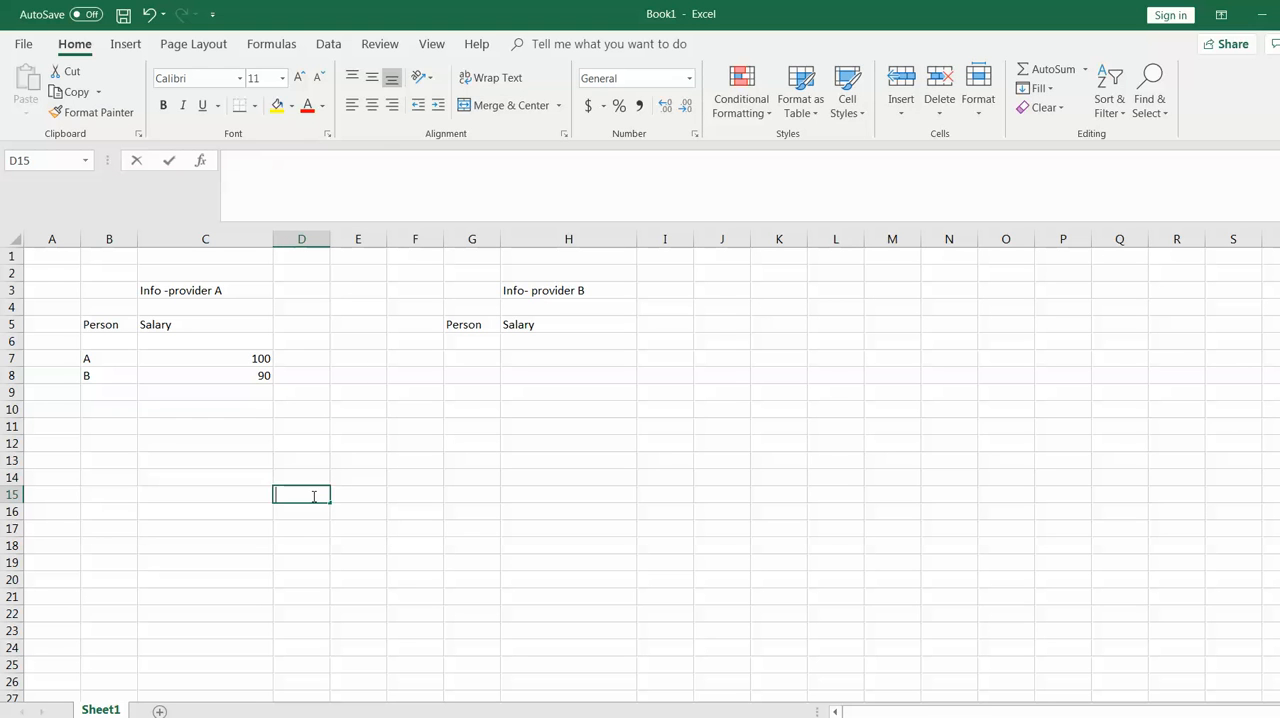
Check the Distribution by Reference data item in the PowerPoint slide, return to Excel, and select the salaries in C7:C8
key("alt+Tab")
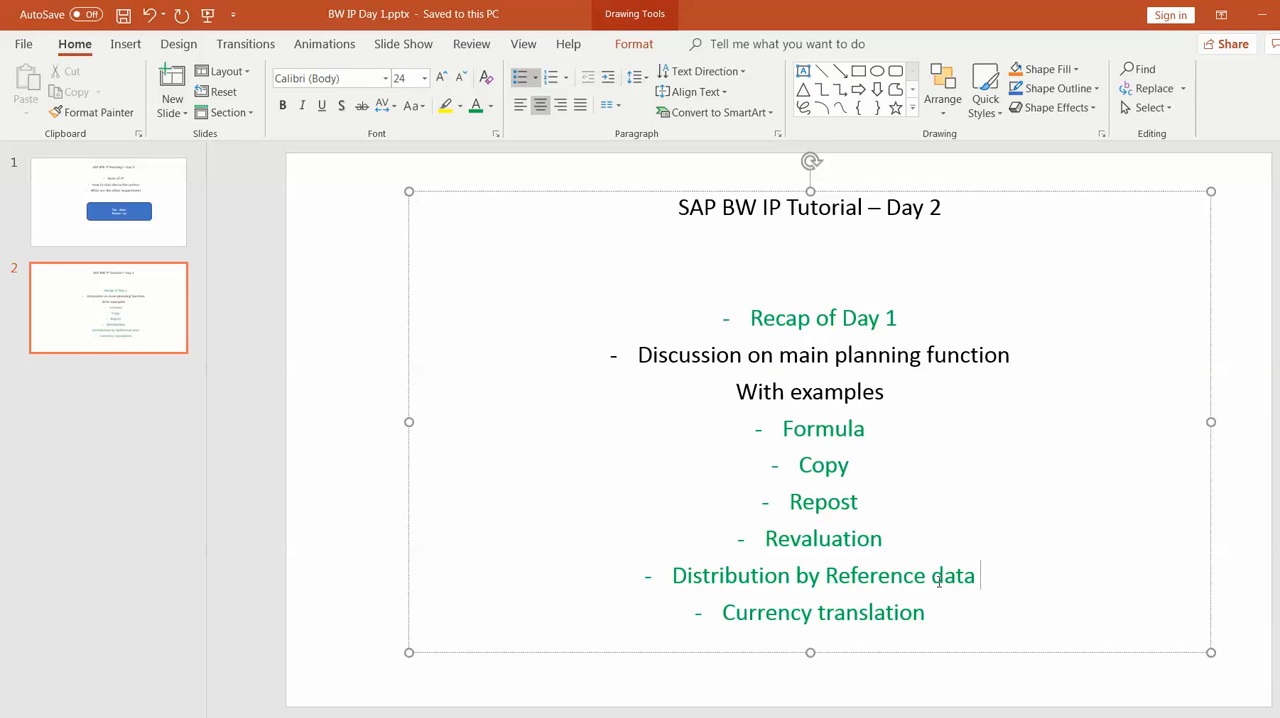
key("alt+Tab")
key("alt+Tab")
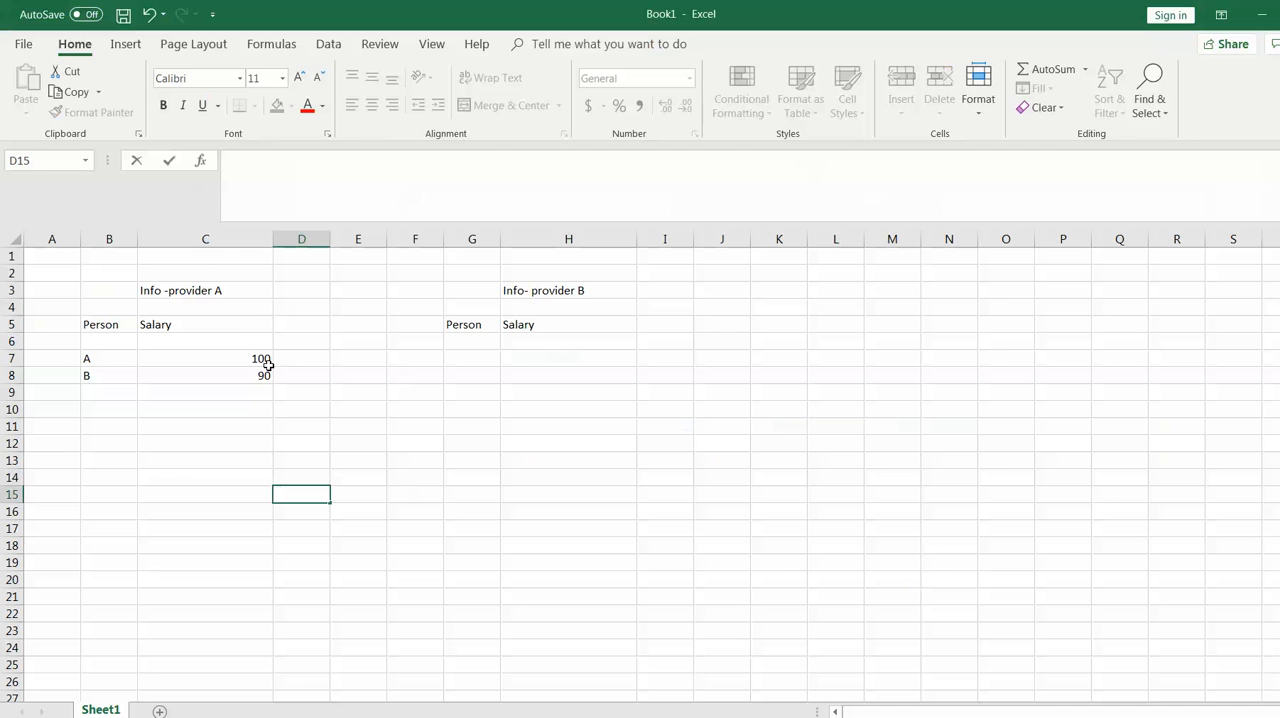
left_click(255, 358)
mouse_move(255, 358)
left_mouse_down()
mouse_move(255, 381)
mouse_move(255, 367)
left_mouse_up()
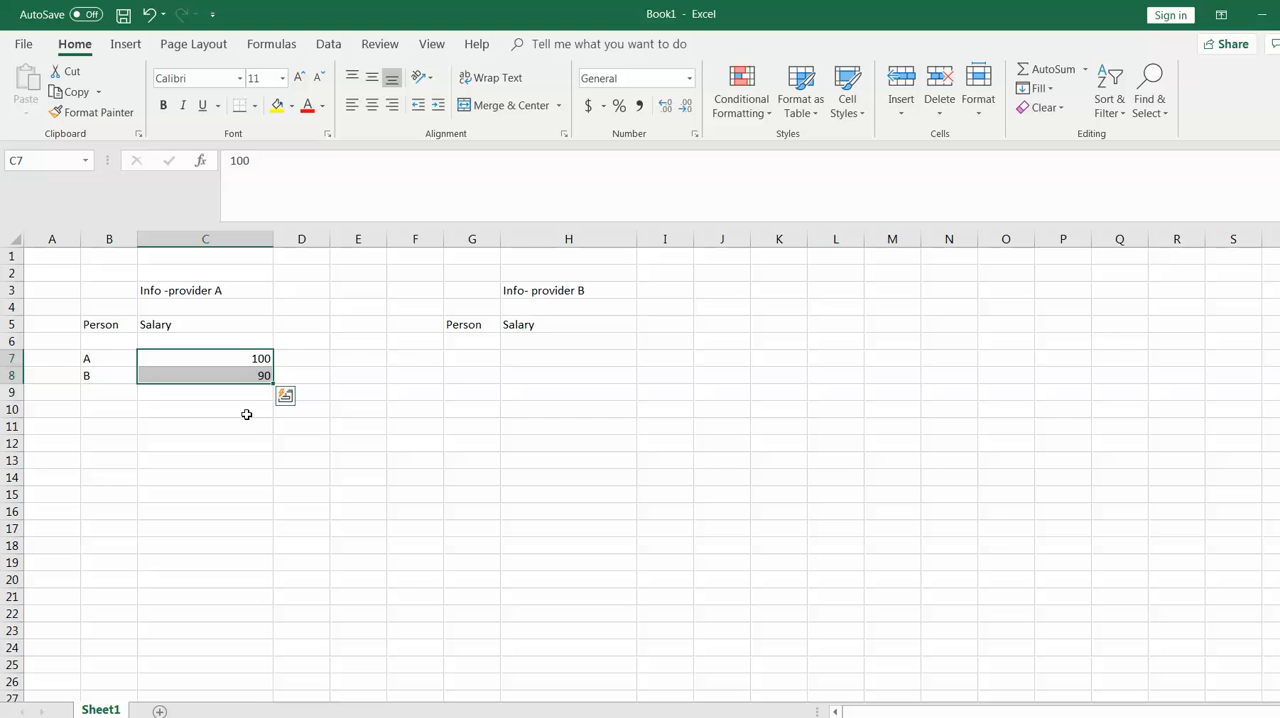
Set person B's salary in C8 to 150
left_click(247, 413)
left_click(255, 379)
type("150")
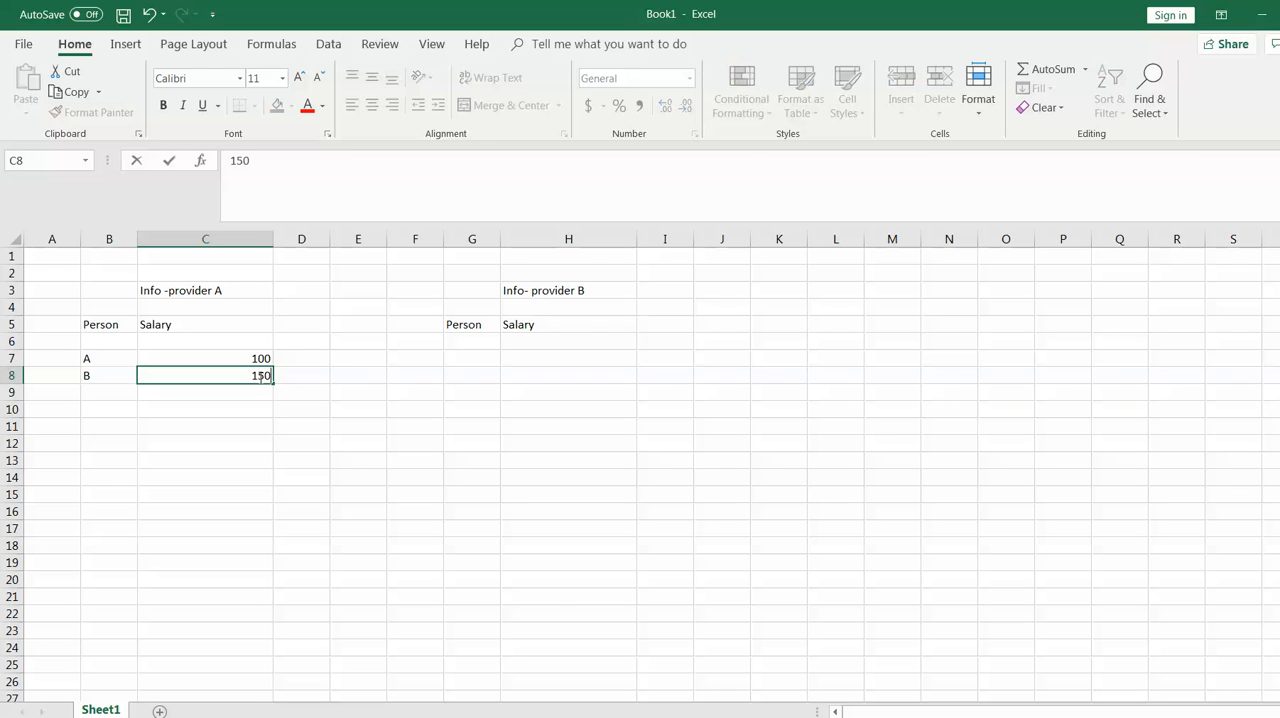
left_click(327, 438)
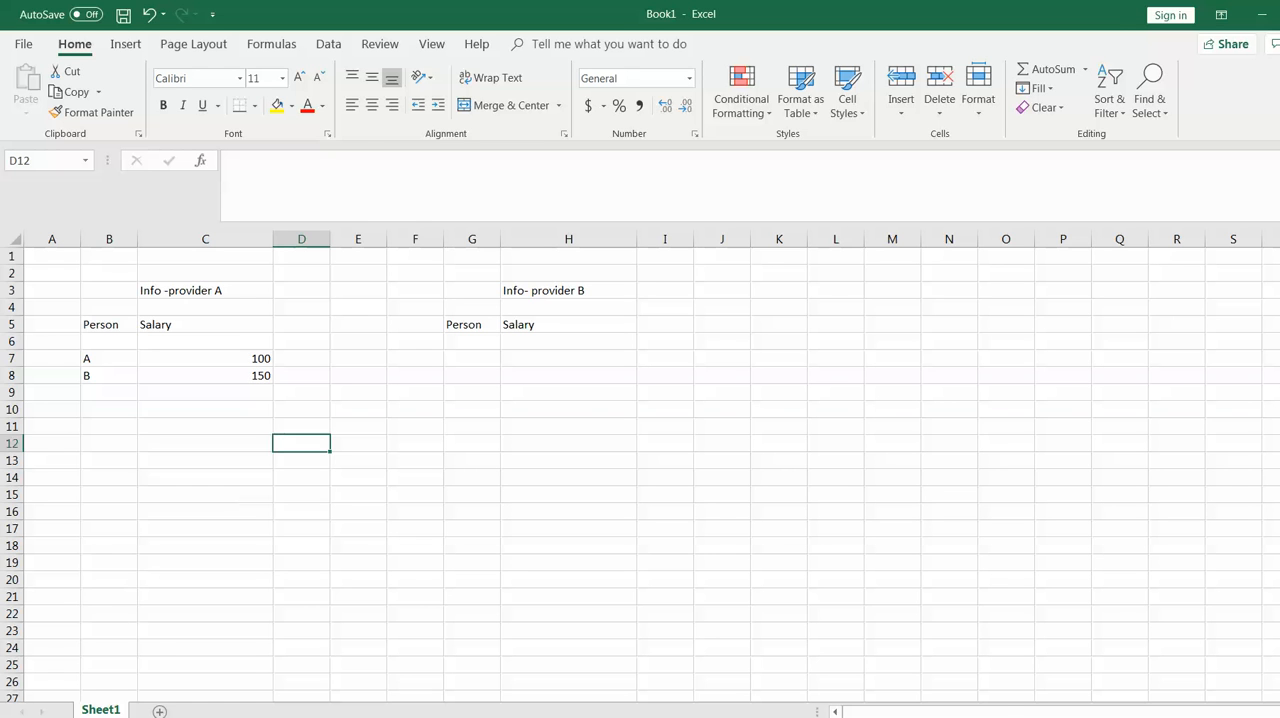
key("super")
left_click(106, 171)
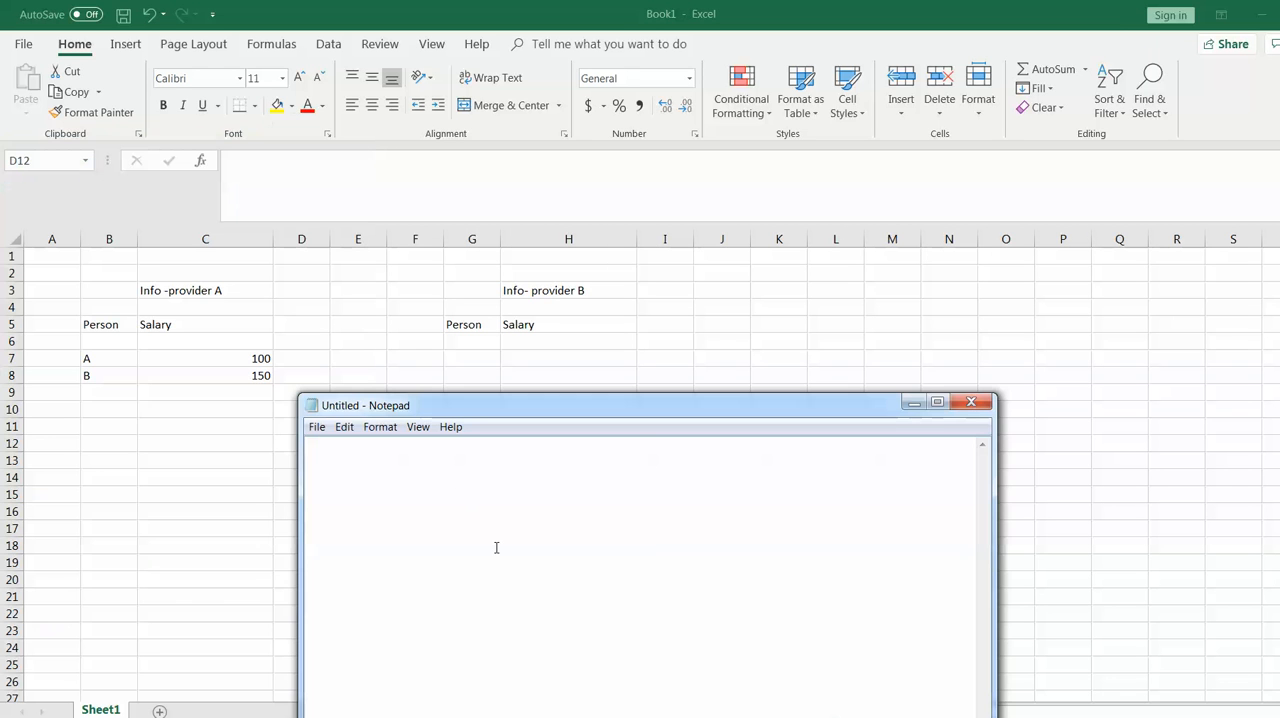
left_click_drag(560, 400, 557, 472)
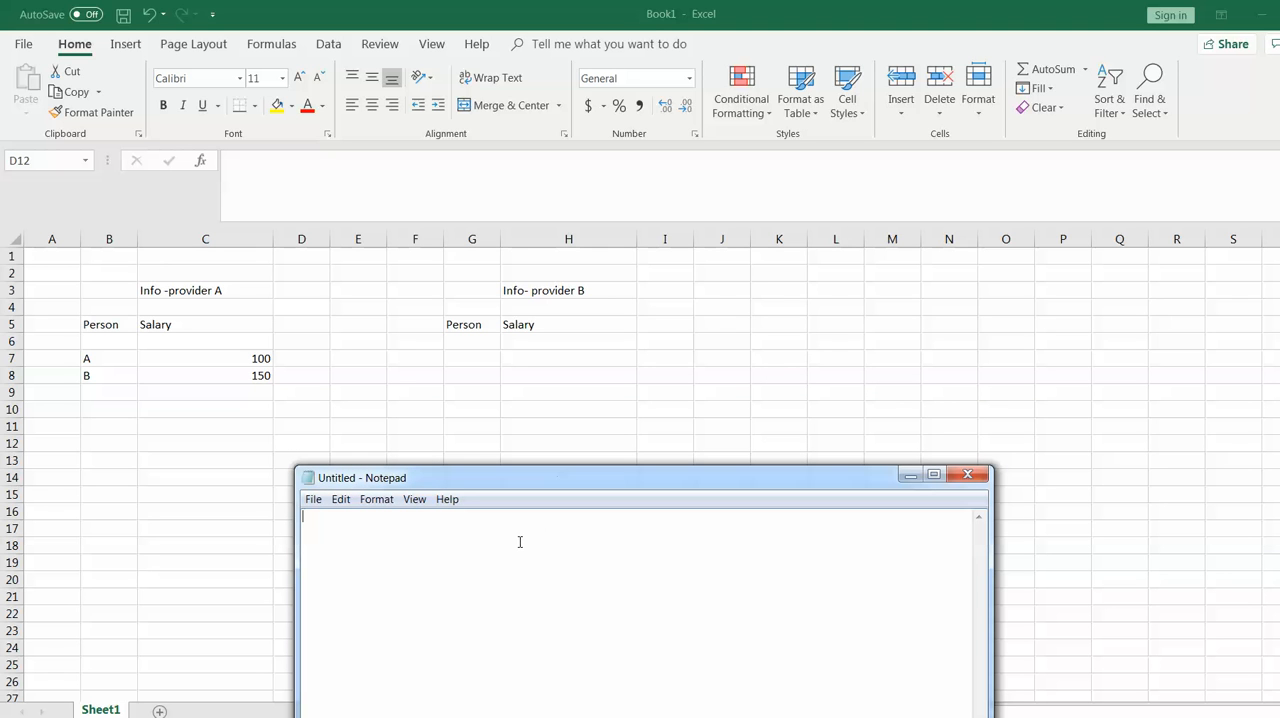
type("2:3")
key("alt+Tab")
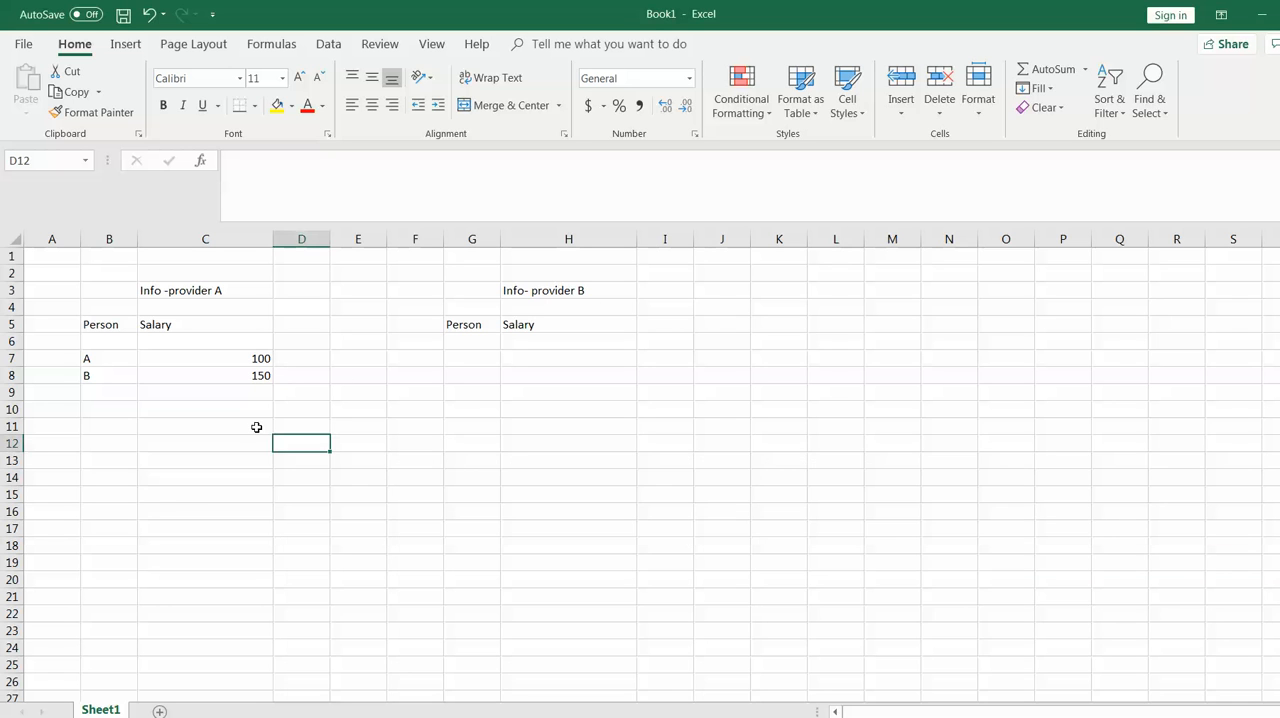
Enter 100 in C11 as the amount to distribute between persons A and B
left_click(359, 428)
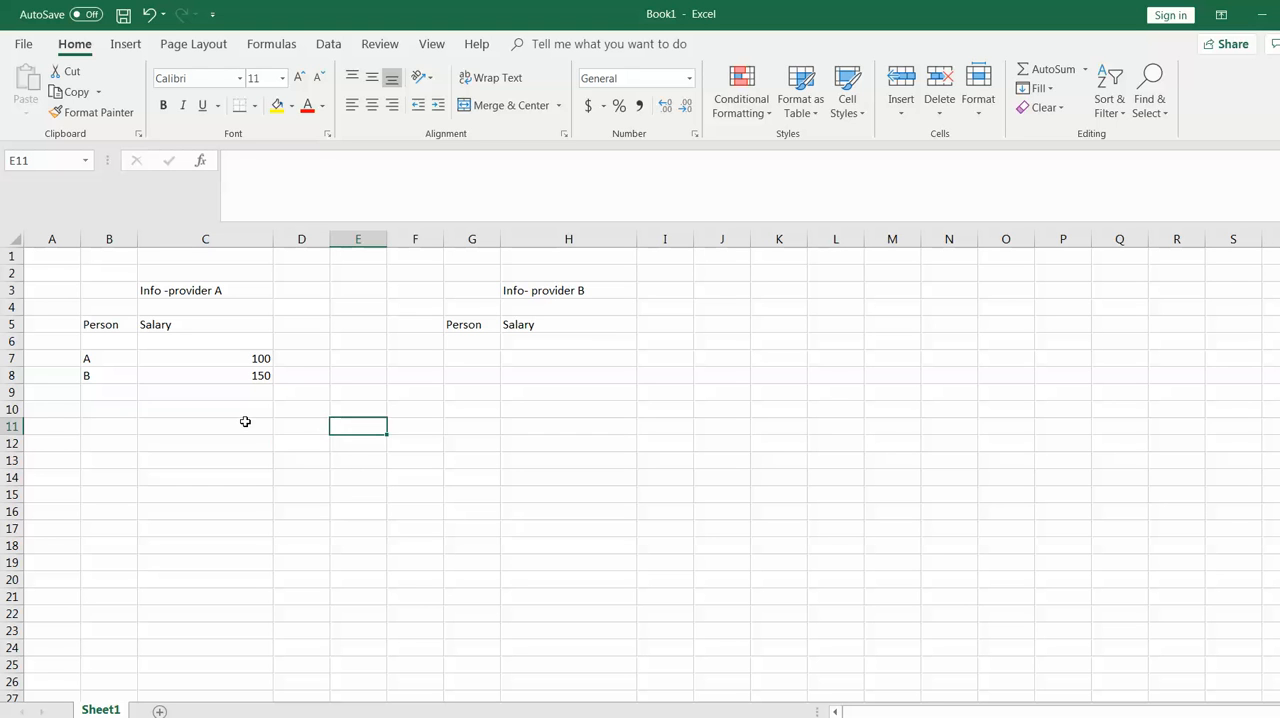
left_click(245, 421)
type("100")
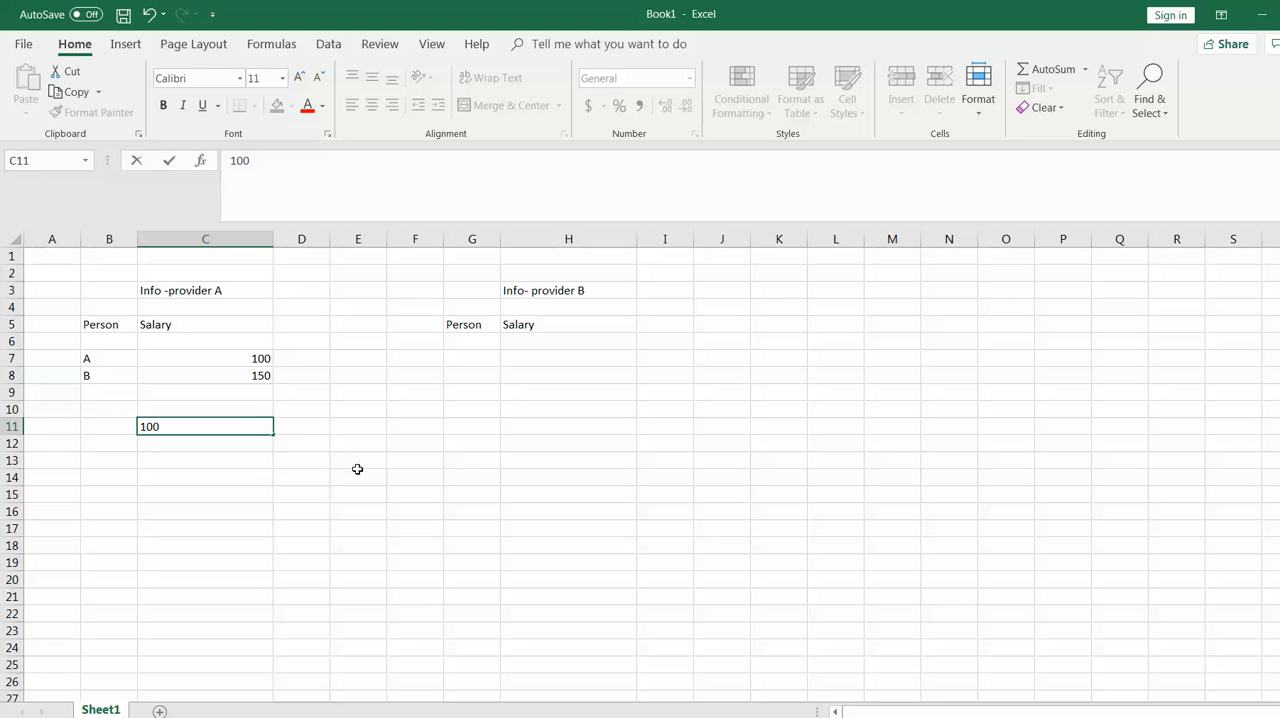
left_click(356, 468)
left_click_drag(88, 356, 256, 375)
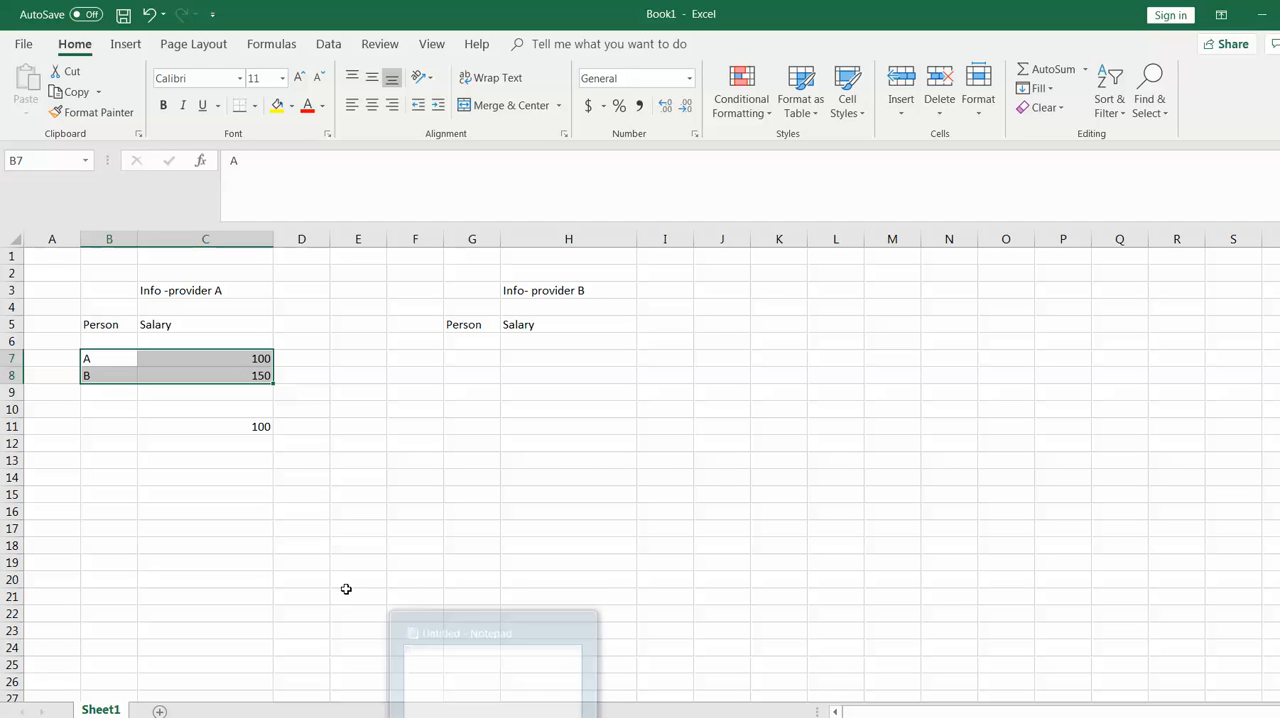
left_click(256, 429)
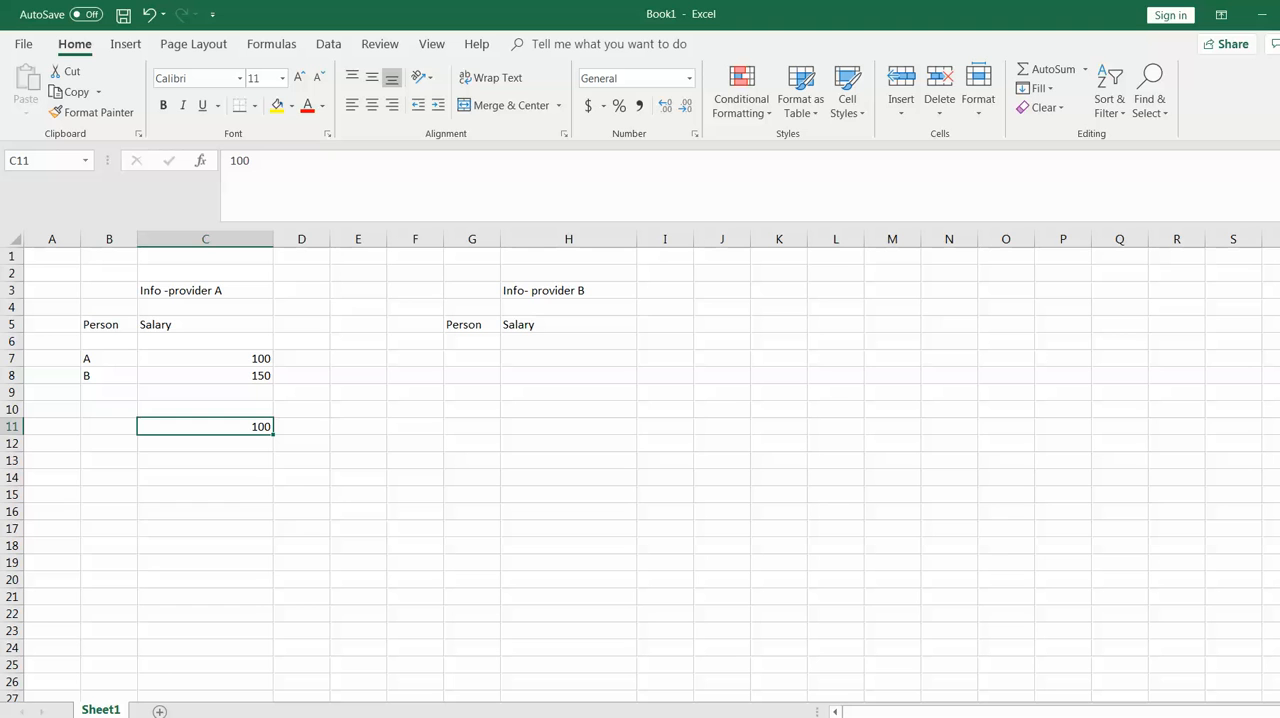
Open Calculator and work out person A's share as 2 / 5 of 100
key("super")
type("cal")
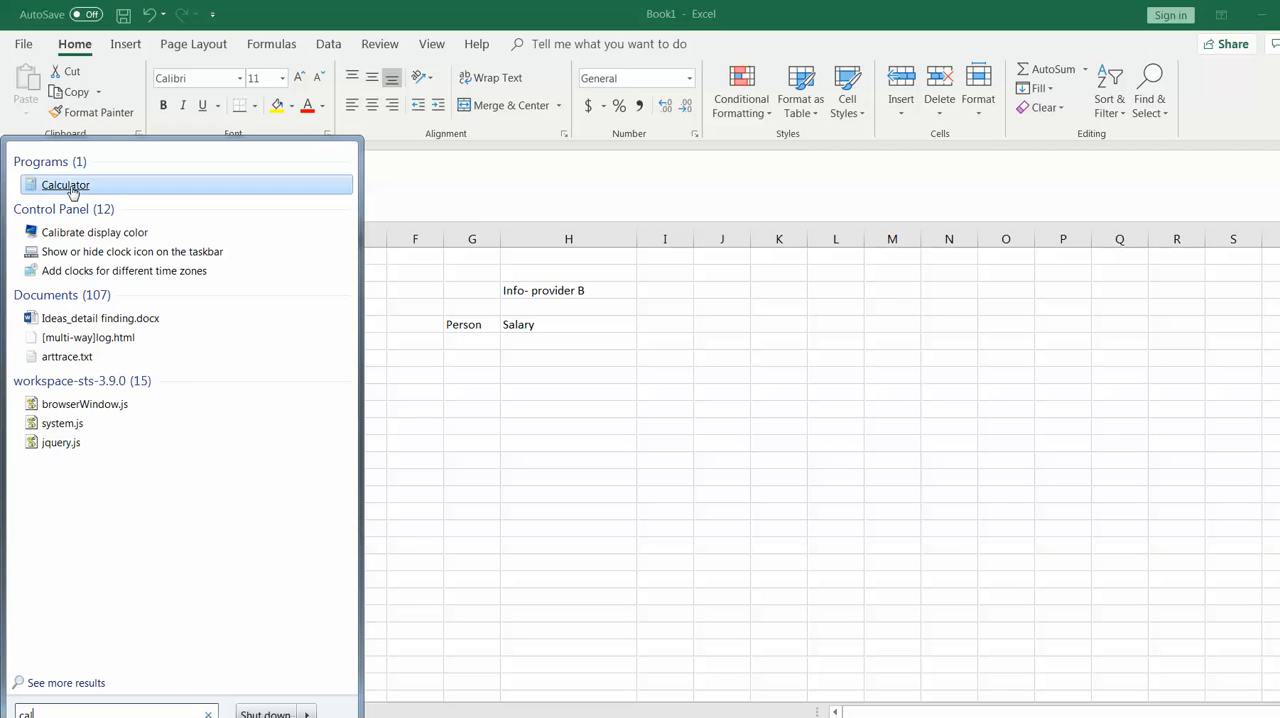
left_click(68, 186)
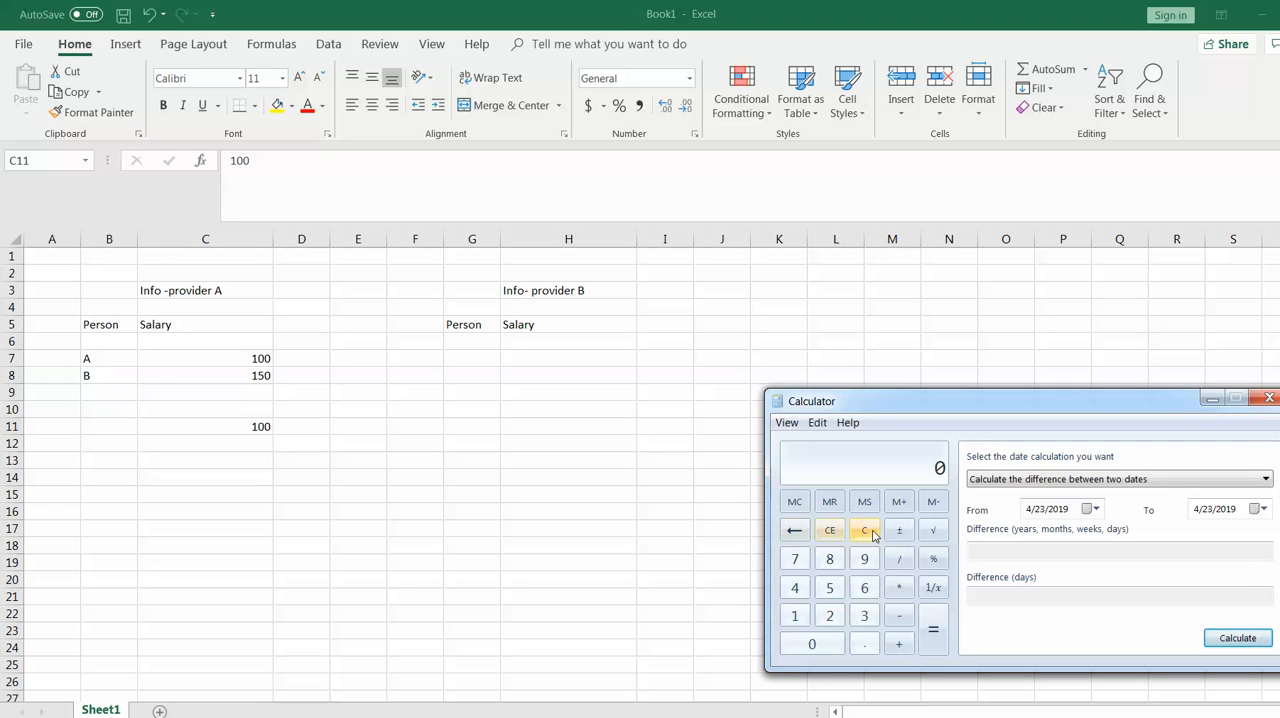
type("2 / 5")
key("Return")
type("100")
key("Return")
Enter the distributed shares beside the salaries in Excel: 40 in D7 and 60 in D8
left_click(303, 355)
left_click(309, 357)
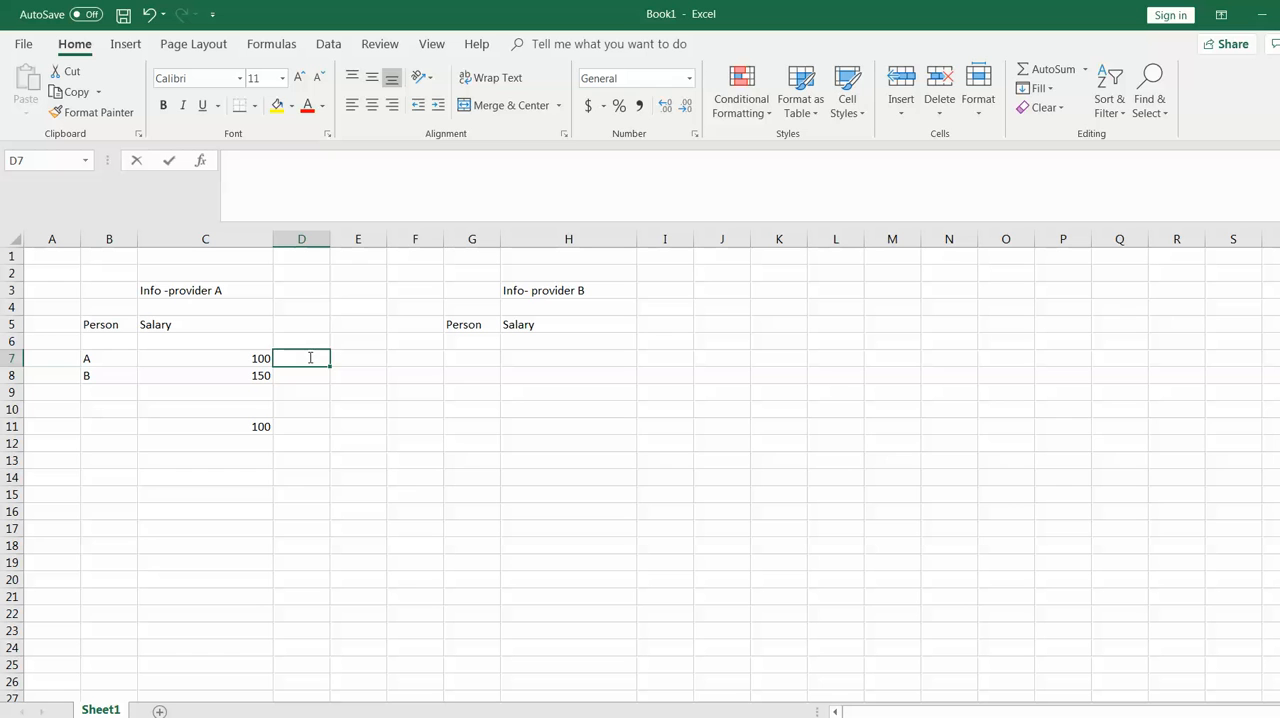
type("40")
left_click(306, 373)
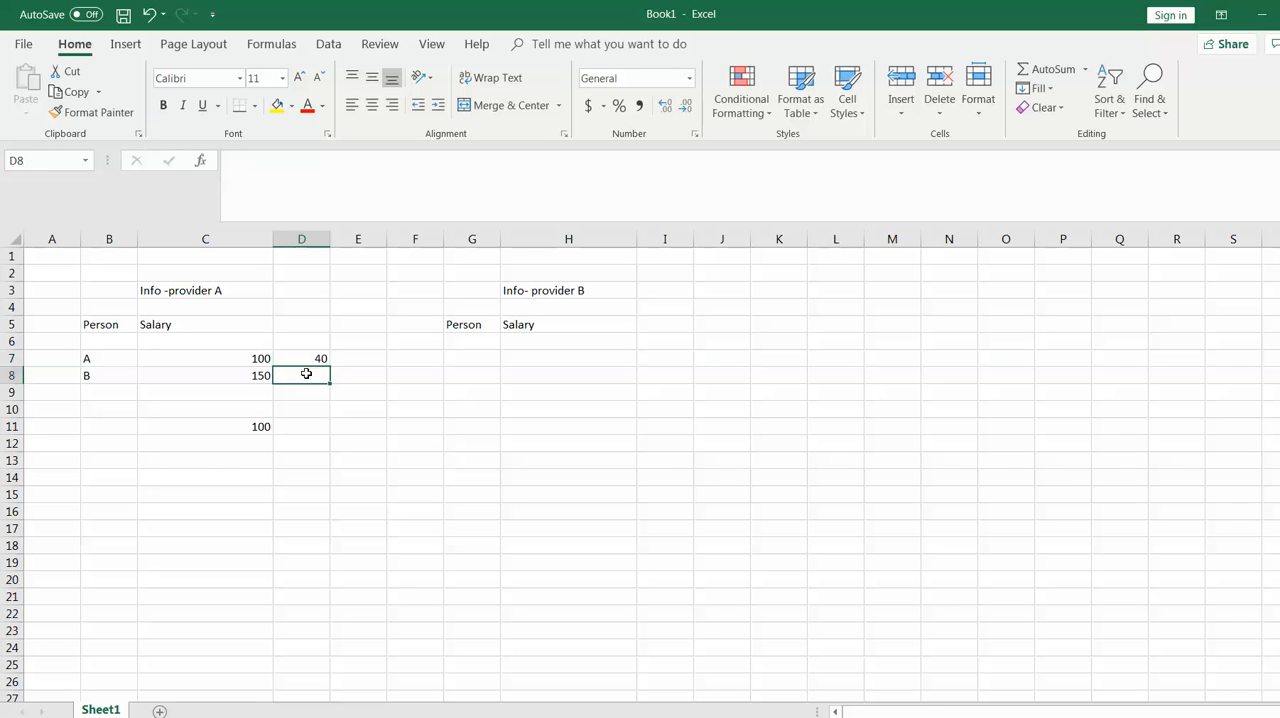
type("60")
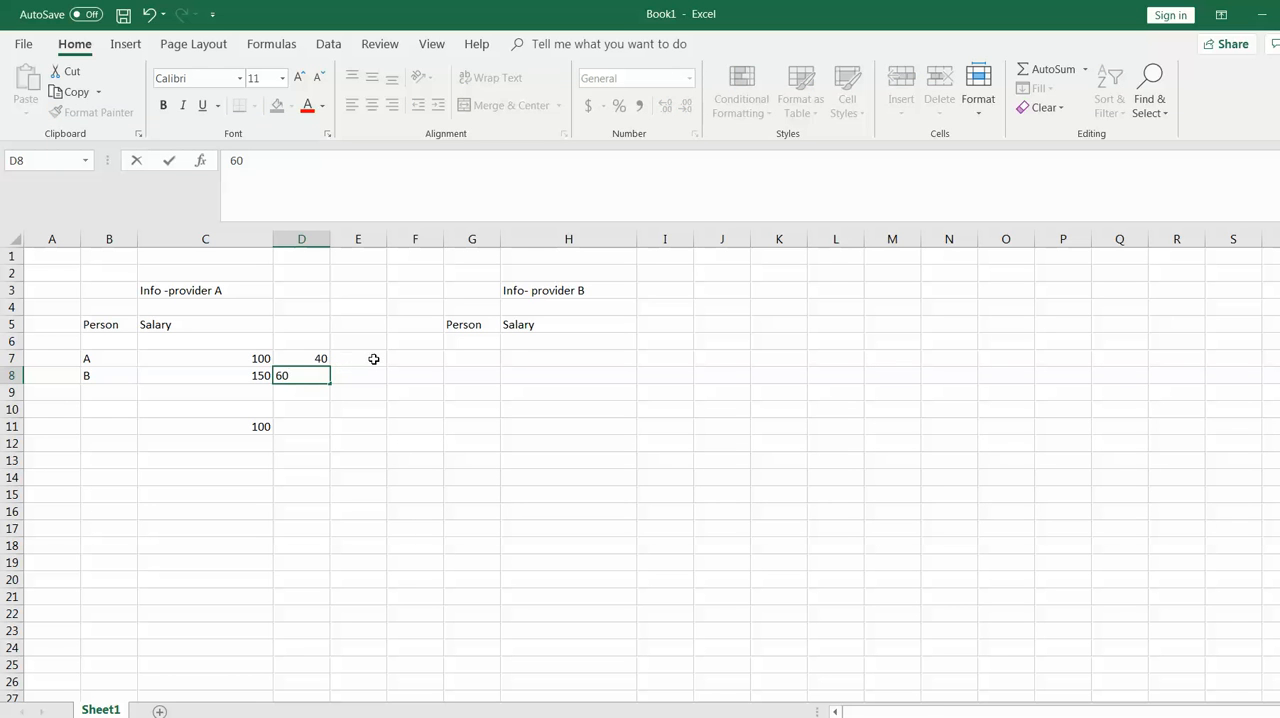
Enter the resulting salaries after distribution: 140 in E7 and 160 in E8
left_click(374, 358)
type("140")
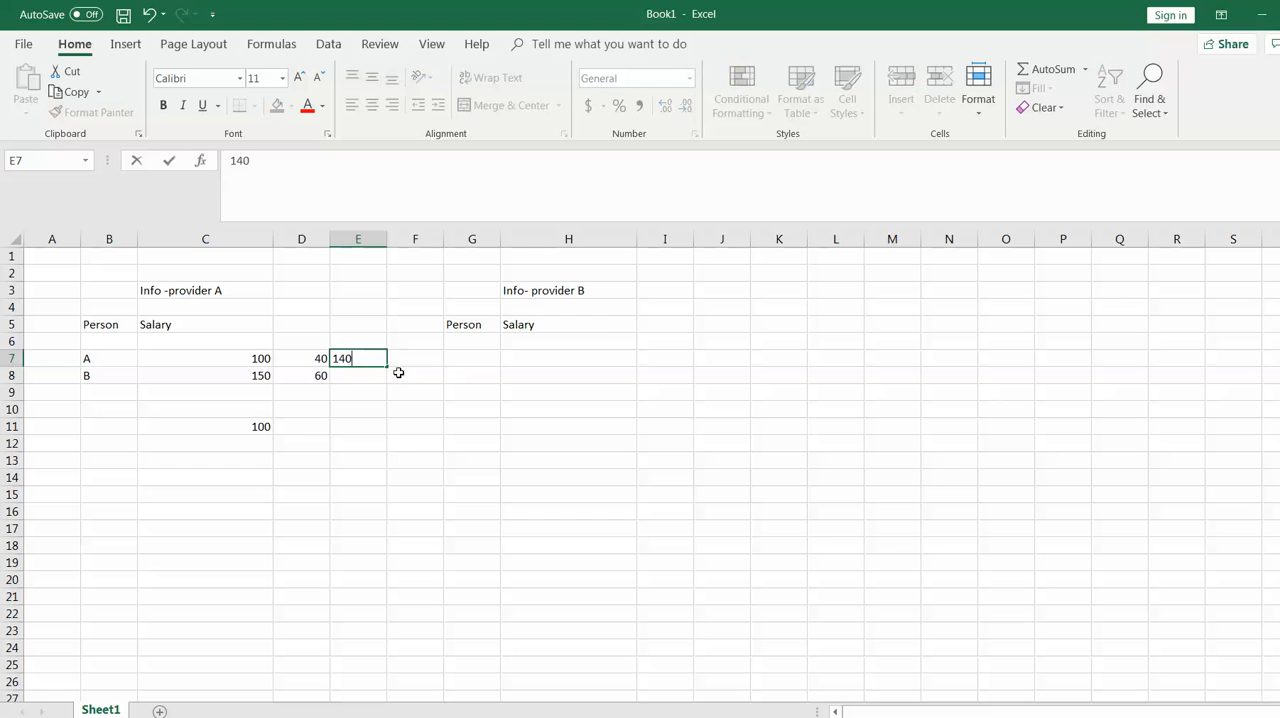
left_click(358, 373)
type("160")
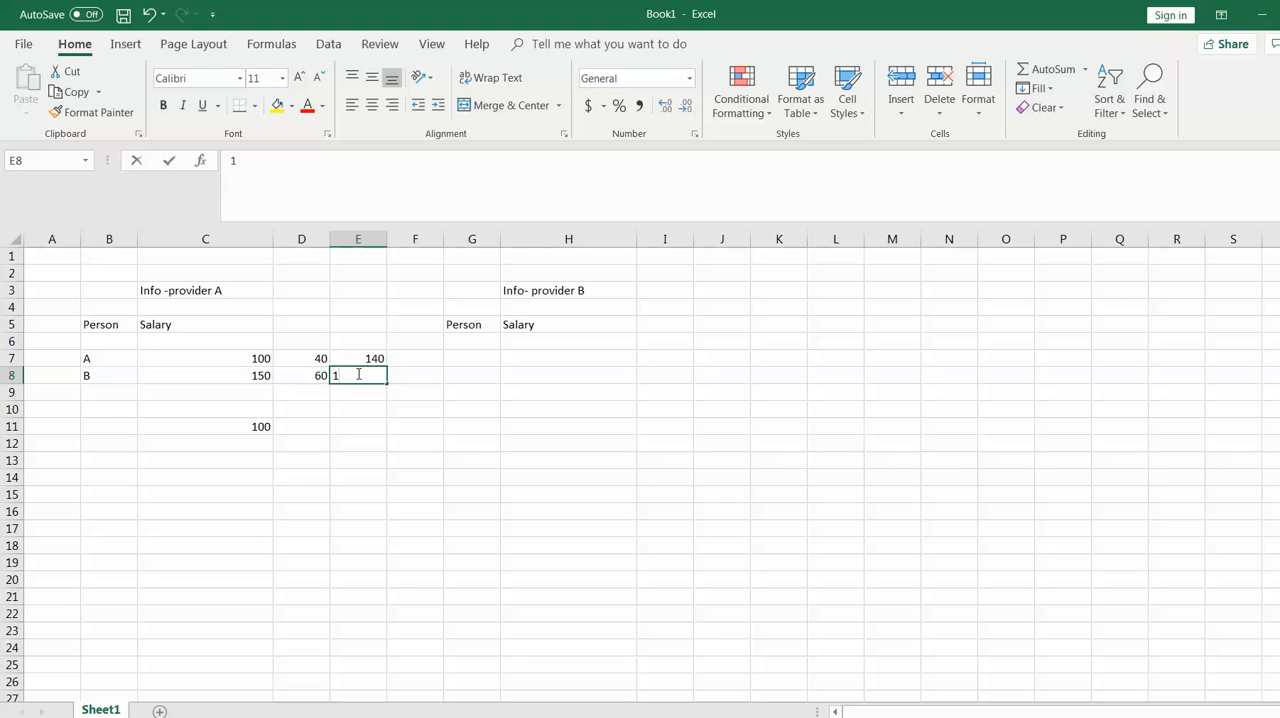
left_click(438, 437)
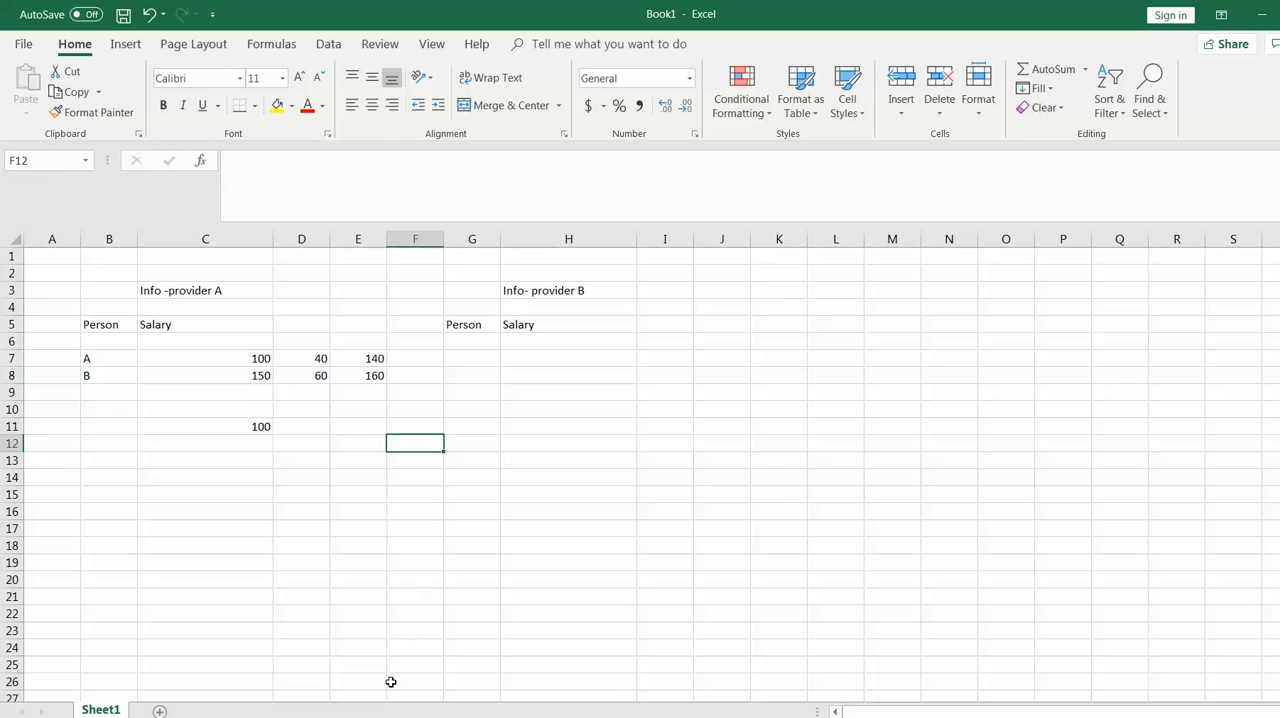
Check the PowerPoint slide, then examine the persons, reference salaries, amount in C11 and distributed results in the Excel table
key("alt+Tab")
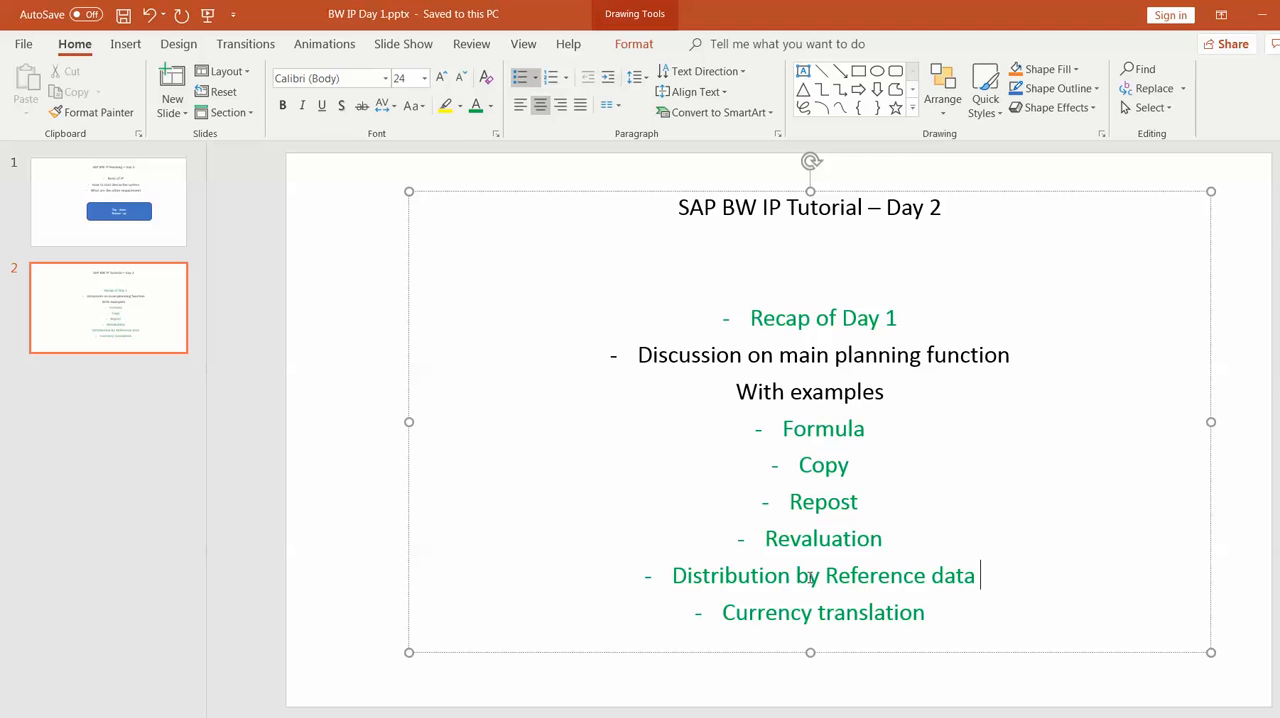
key("alt+Tab")
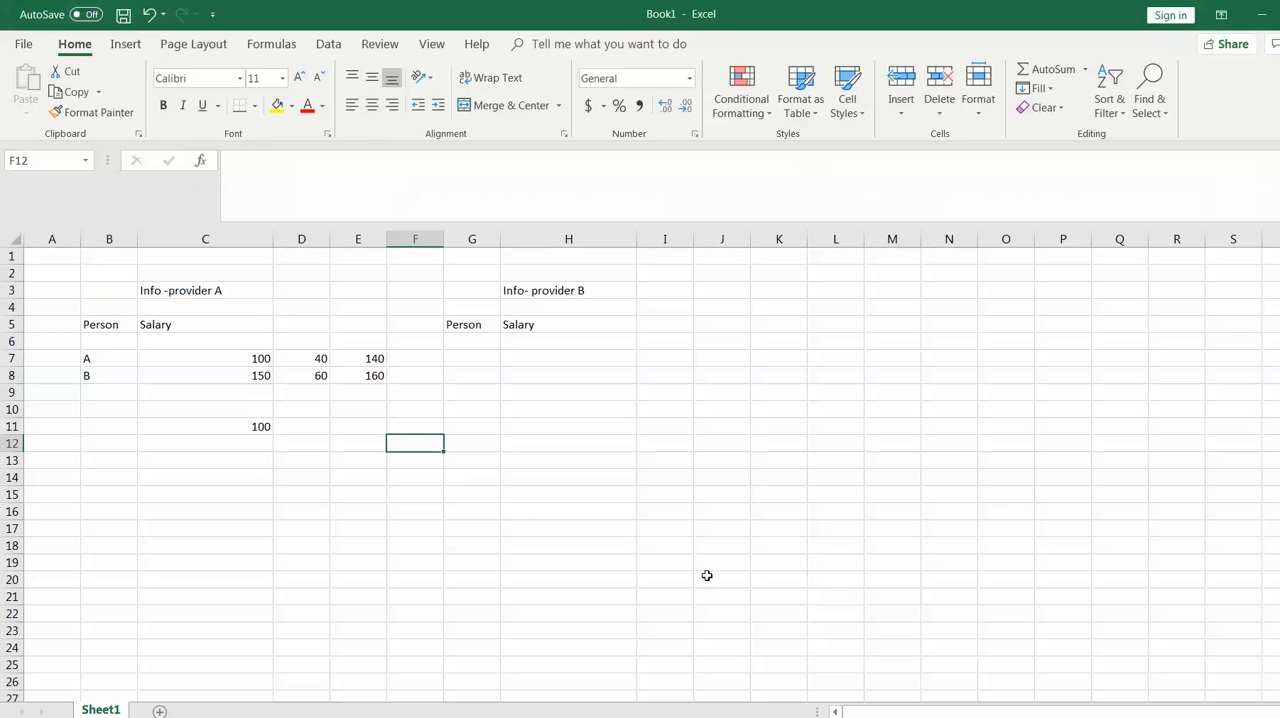
left_click(258, 358)
left_click_drag(258, 358, 258, 375)
left_click(427, 422)
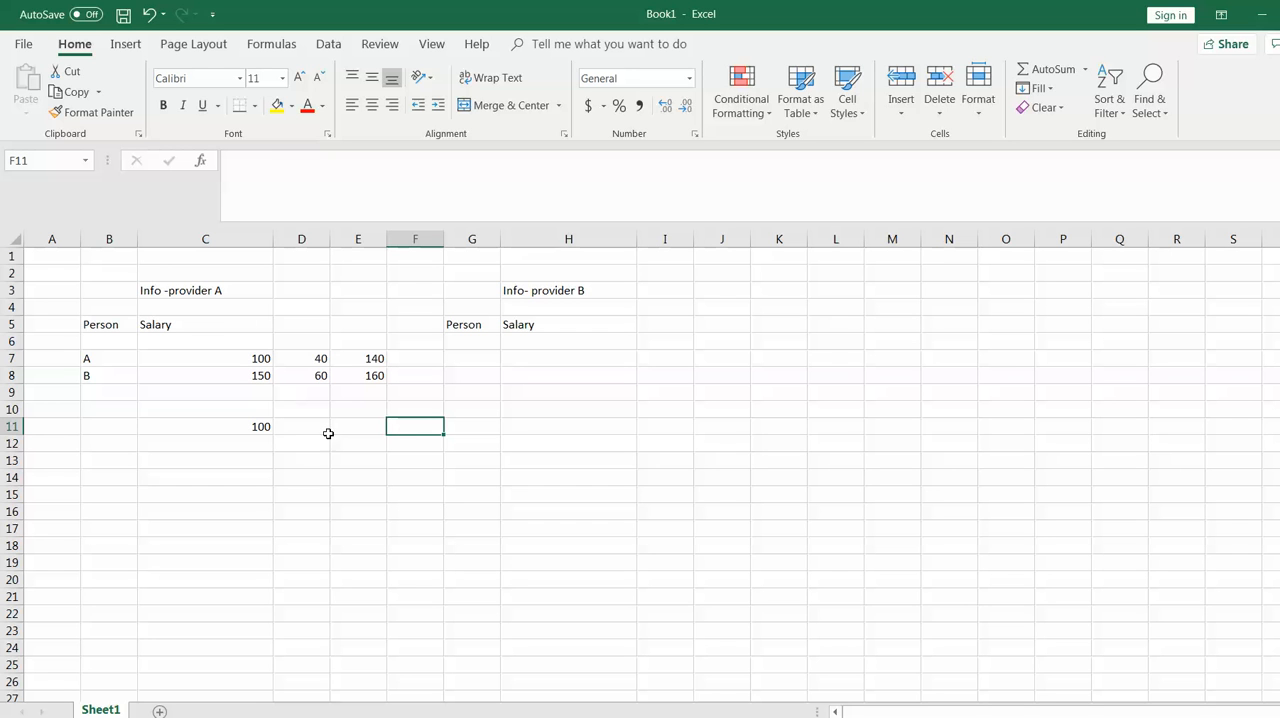
left_click(252, 425)
left_click_drag(263, 358, 261, 377)
left_click(260, 426)
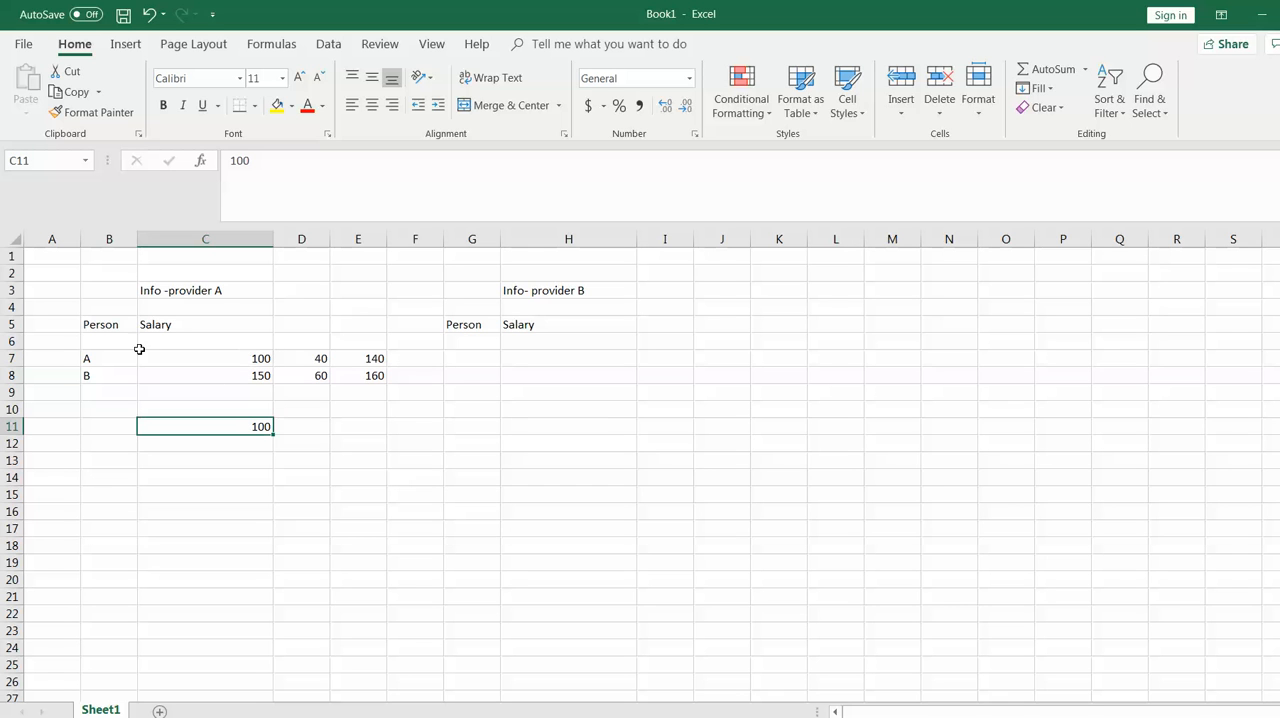
left_click_drag(90, 355, 94, 380)
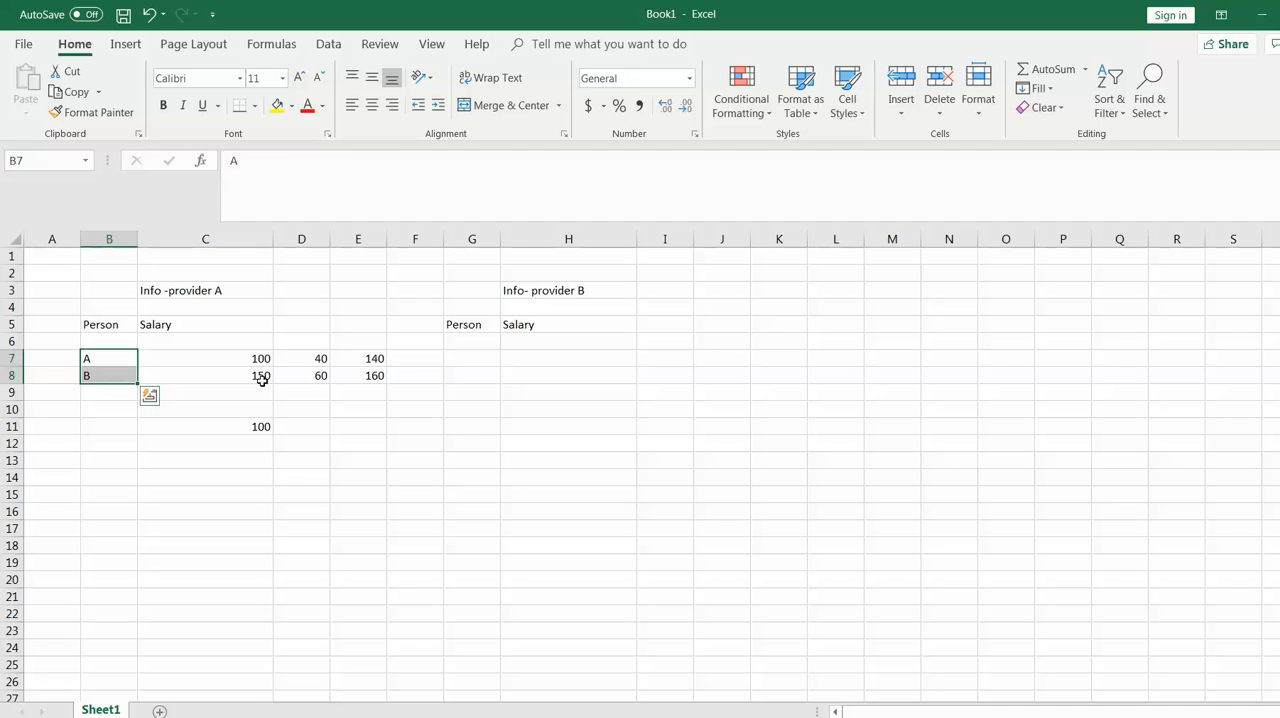
left_click_drag(257, 357, 258, 376)
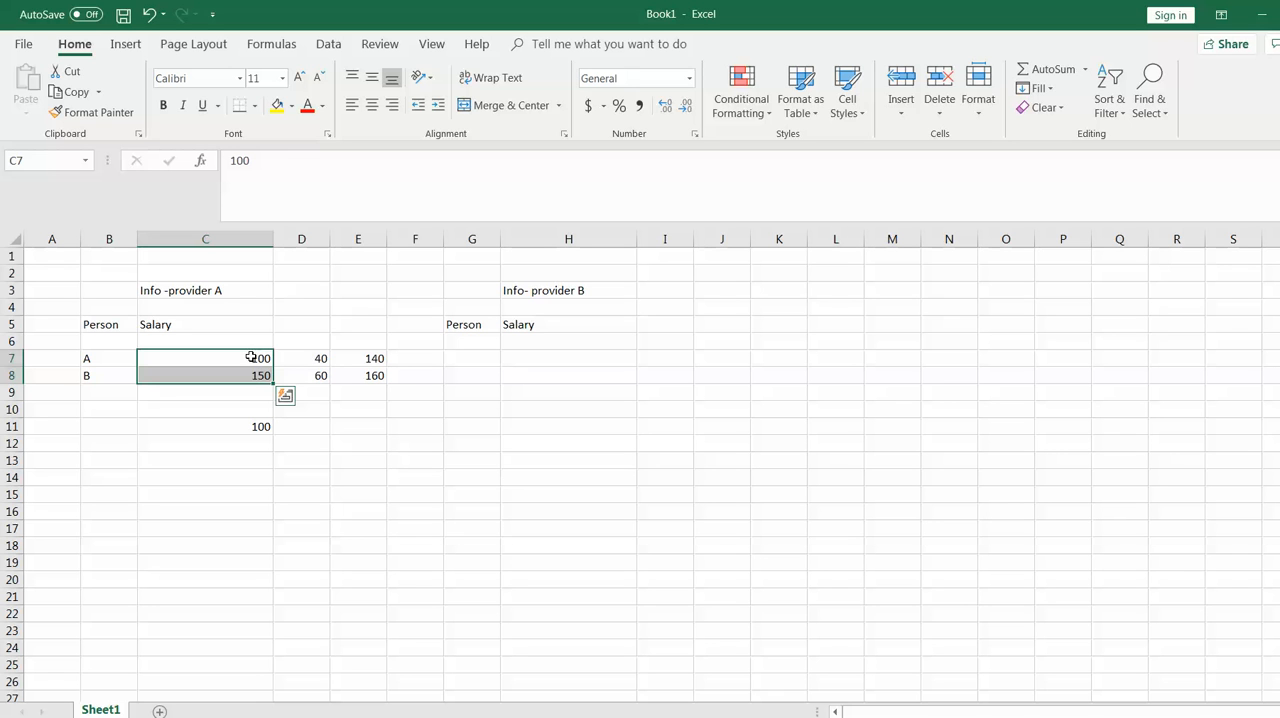
left_click_drag(254, 357, 253, 380)
left_click(263, 436)
left_click_drag(378, 358, 377, 368)
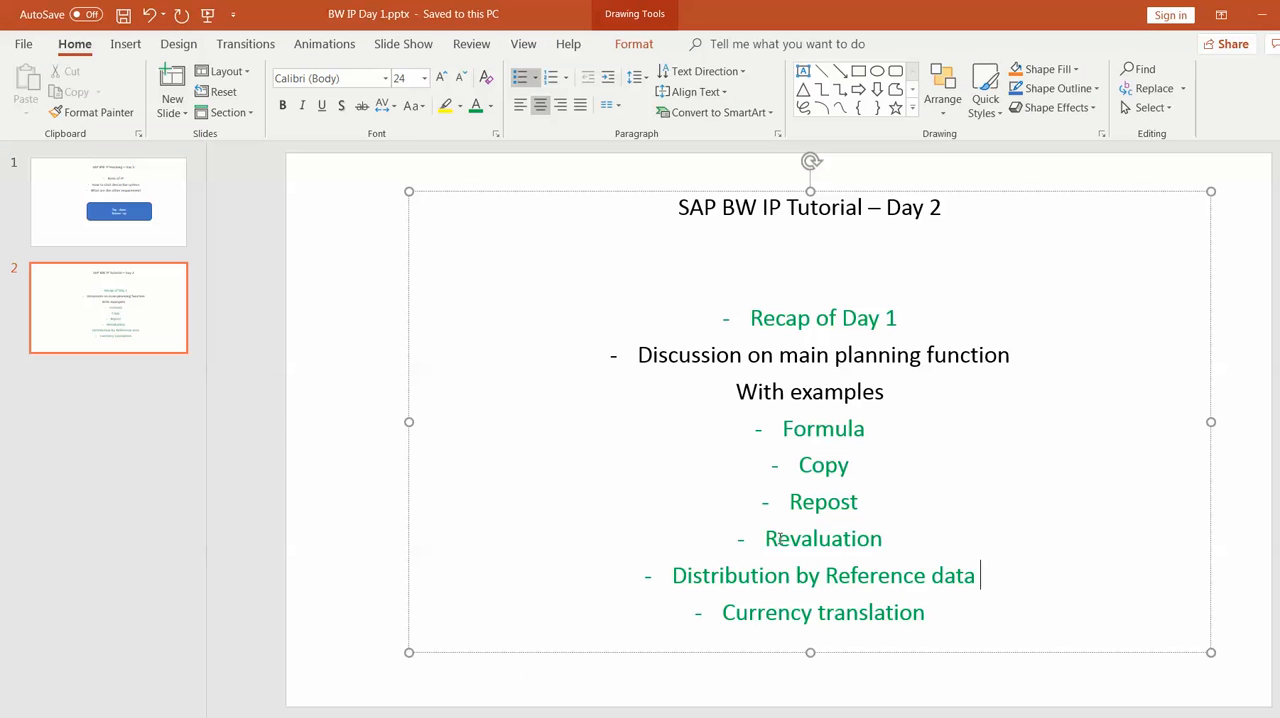
Highlight the Currency translation item on the PowerPoint slide and return to the Excel sheet
left_click_drag(928, 612, 740, 614)
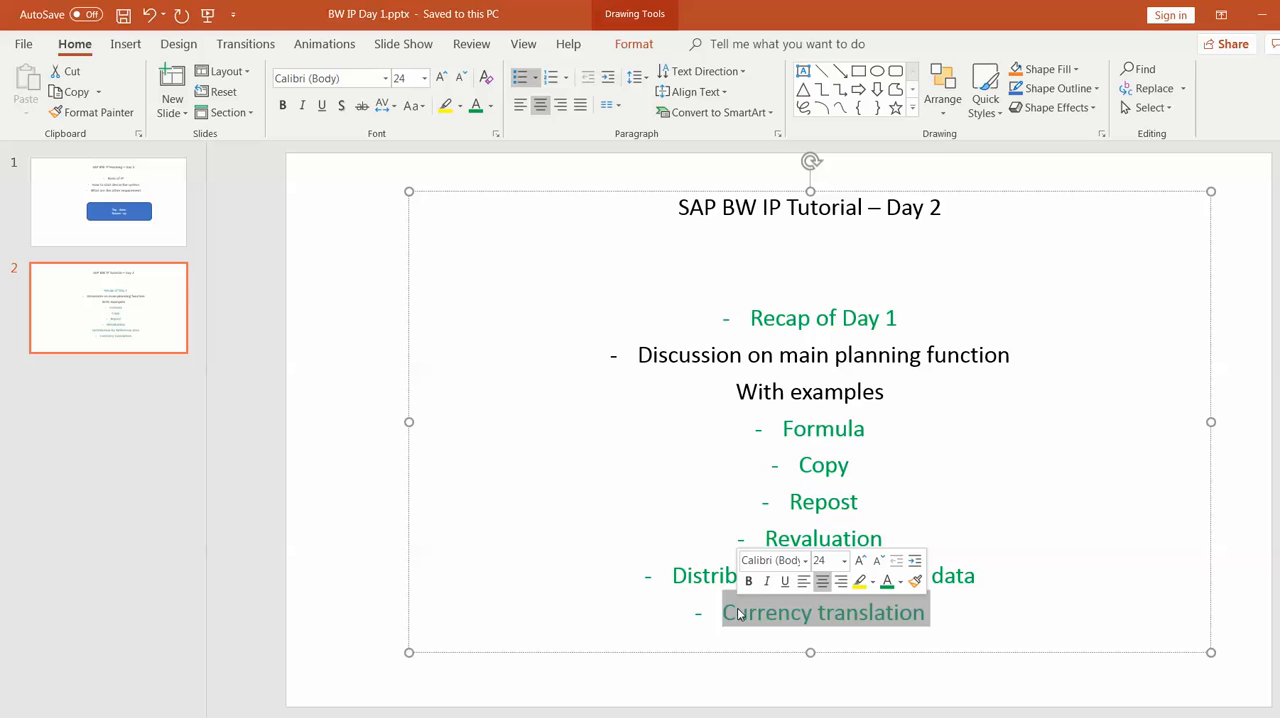
left_click(899, 612)
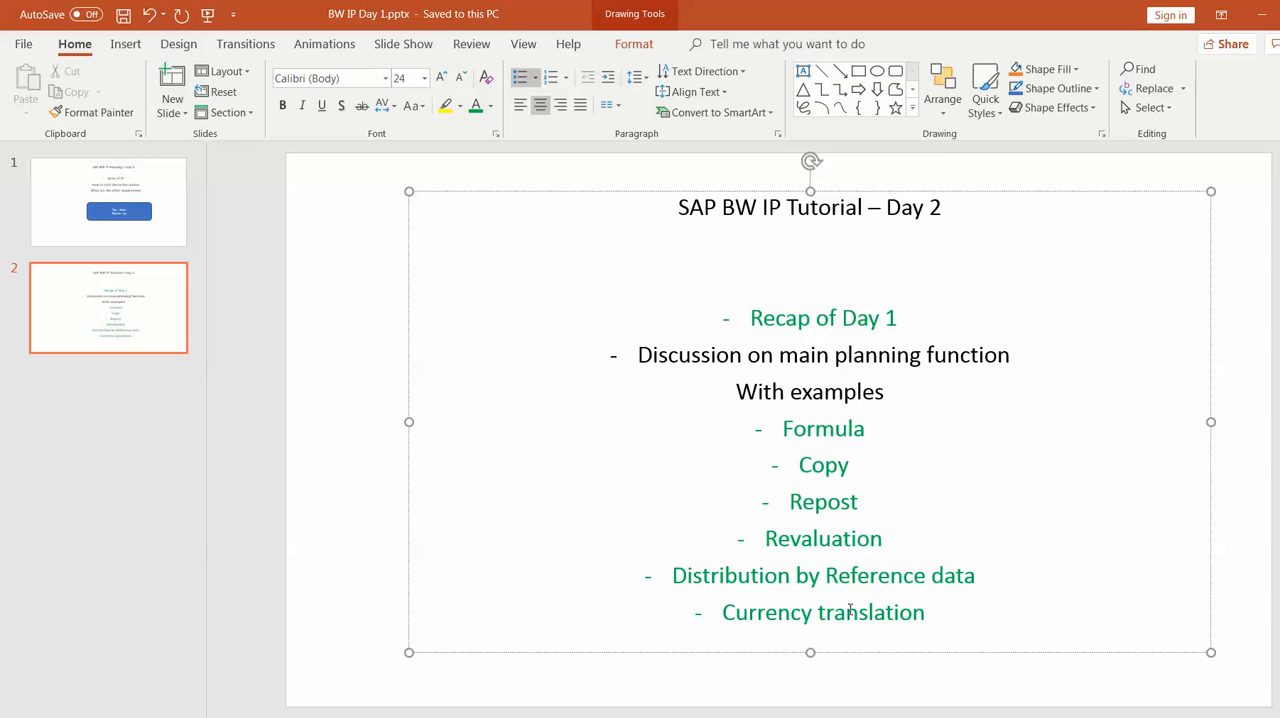
key("alt+Tab")
left_click(290, 528)
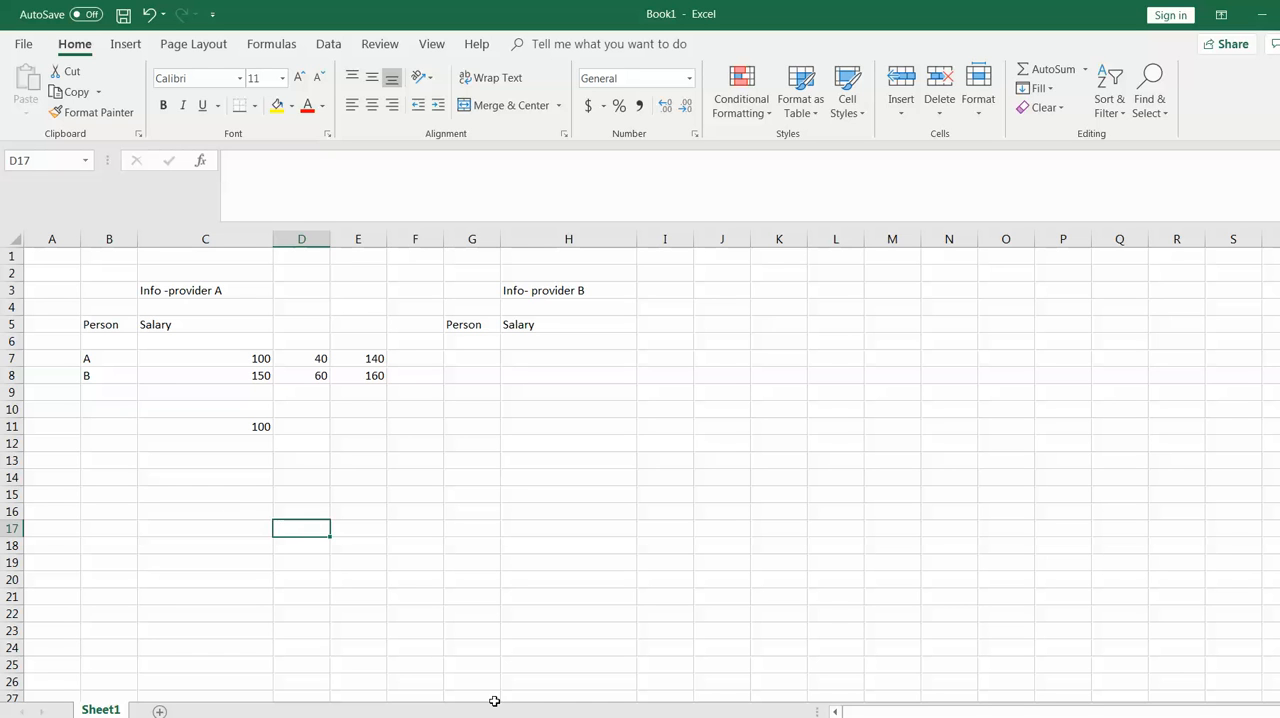
Enter the currency translation example labels USD in C17 and UK in D17
left_click(256, 525)
type("US")
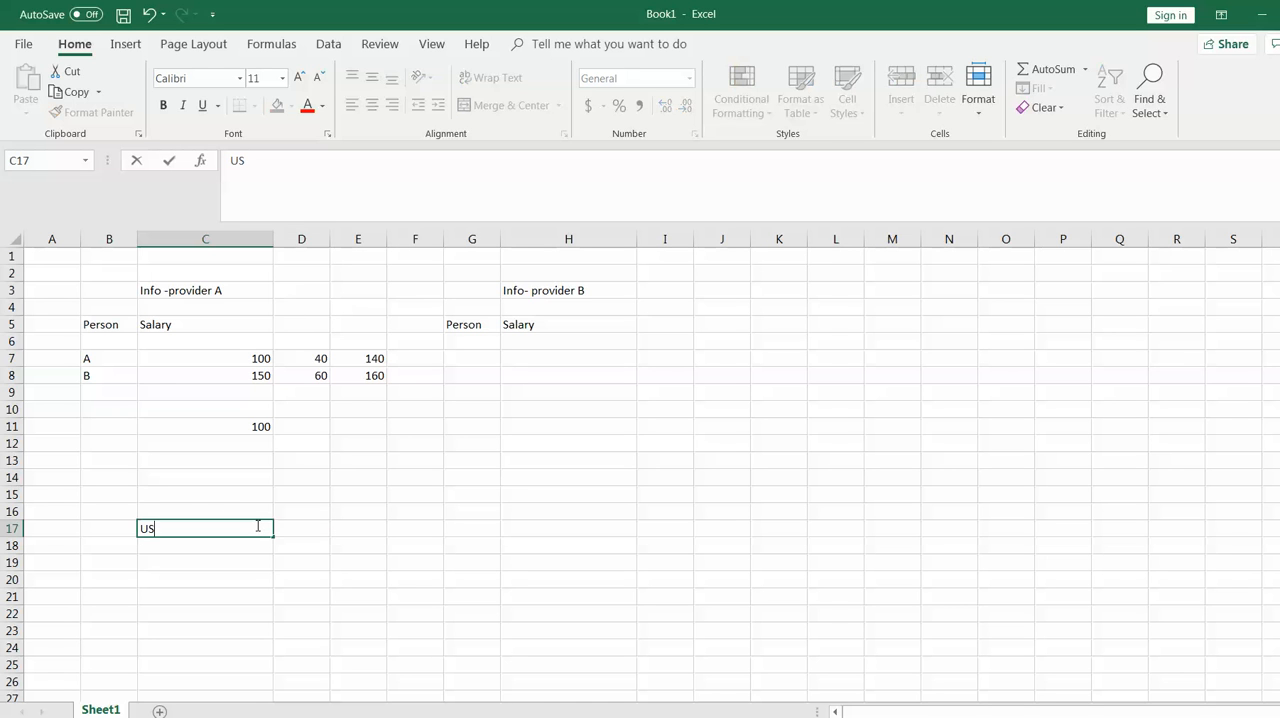
type("D")
left_click(315, 529)
type("U")
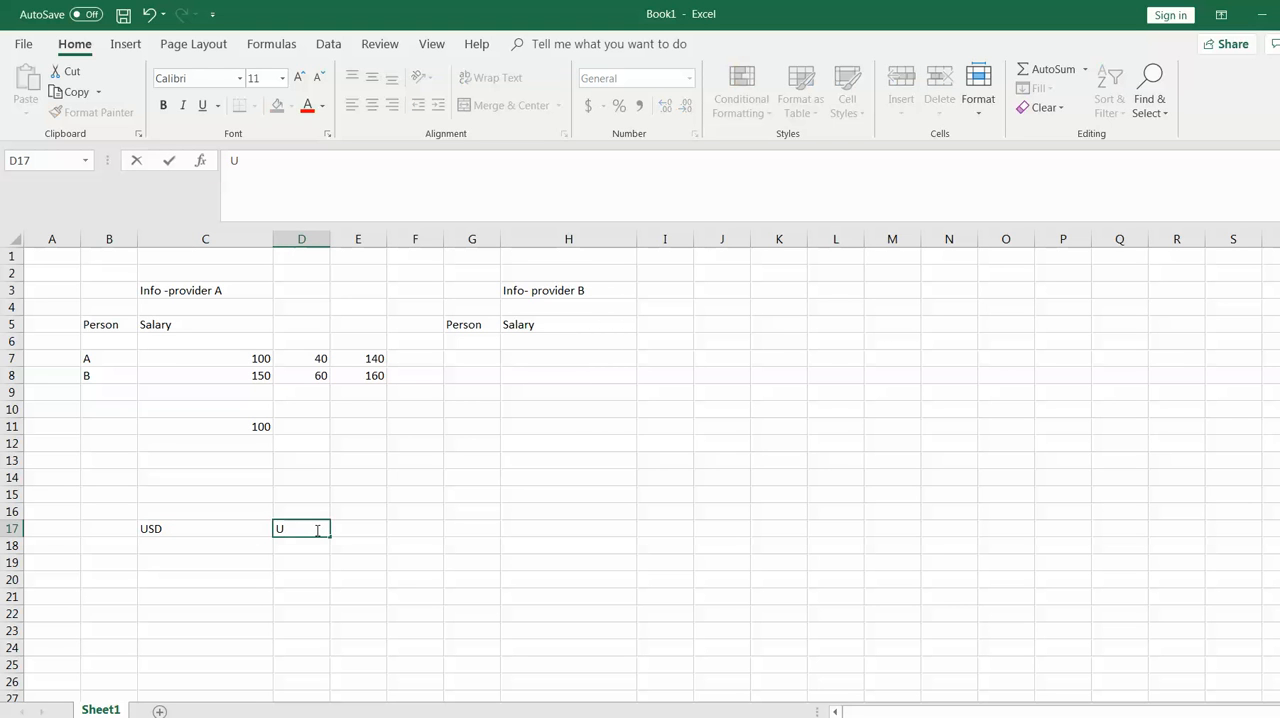
type("K")
left_click(286, 588)
left_click(193, 530)
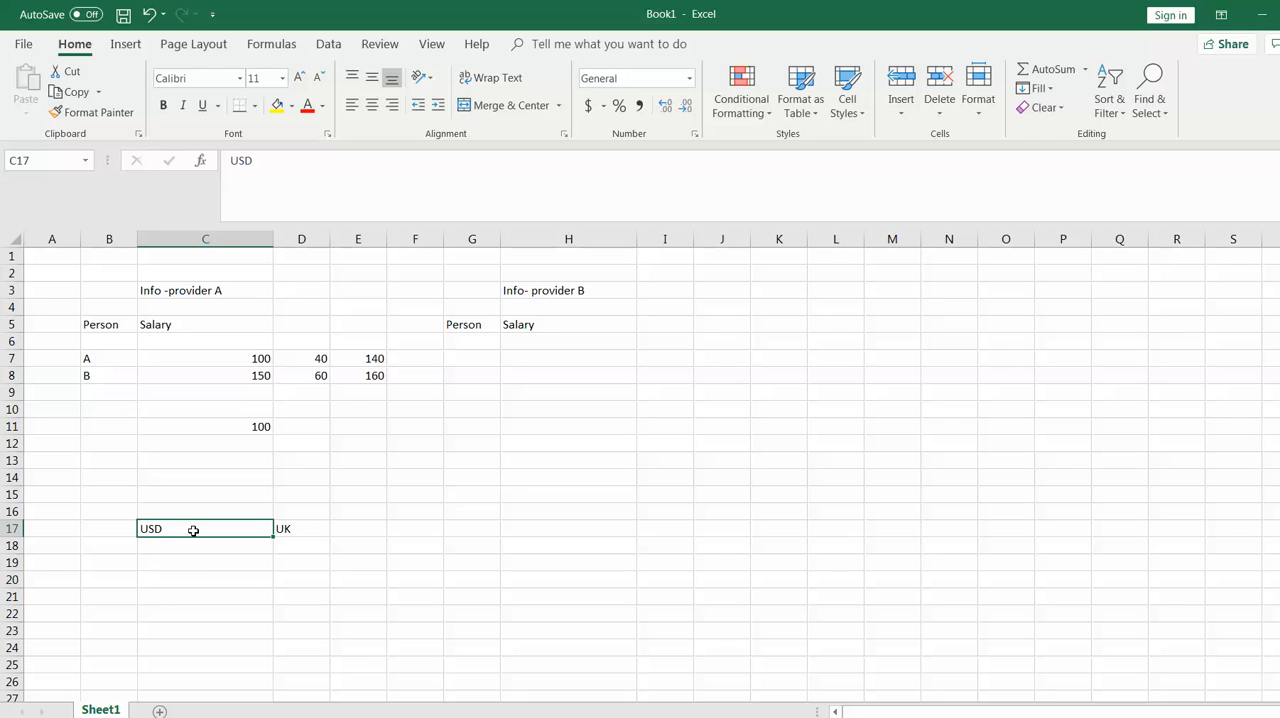
left_click(309, 534)
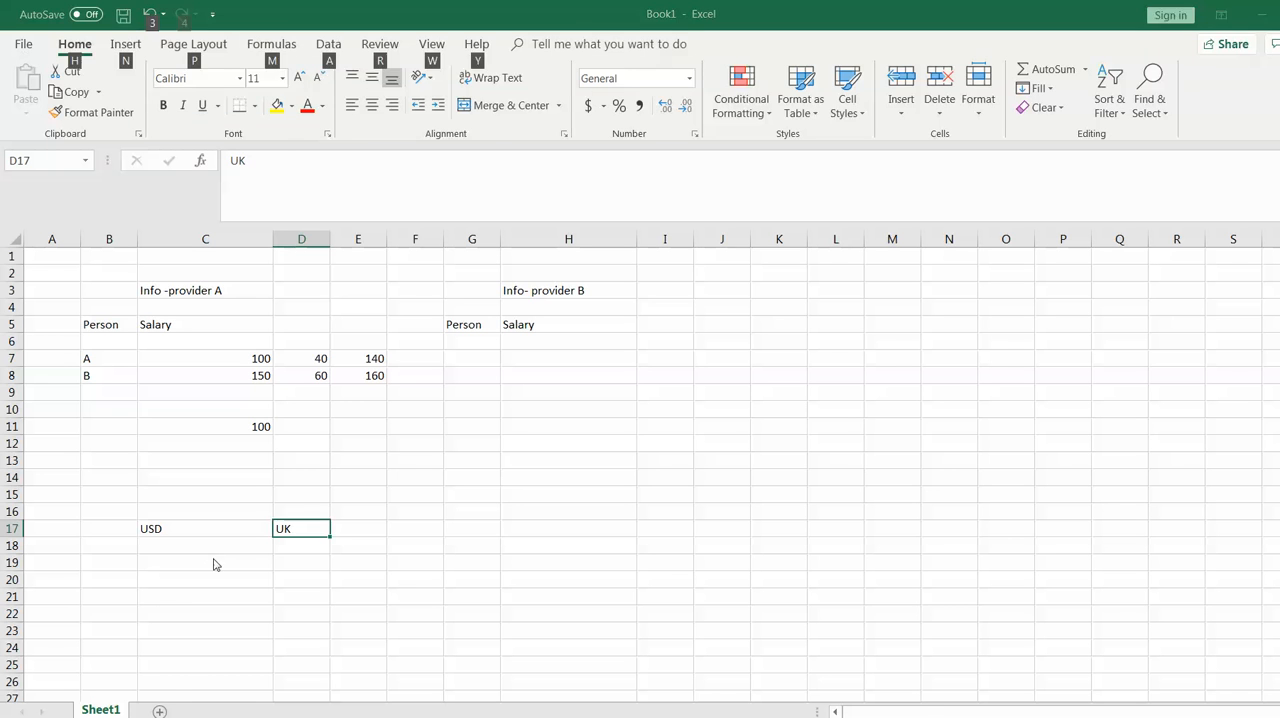
Switch to PowerPoint and review the list of planning functions from Formula to Currency translation
key("alt+Tab")
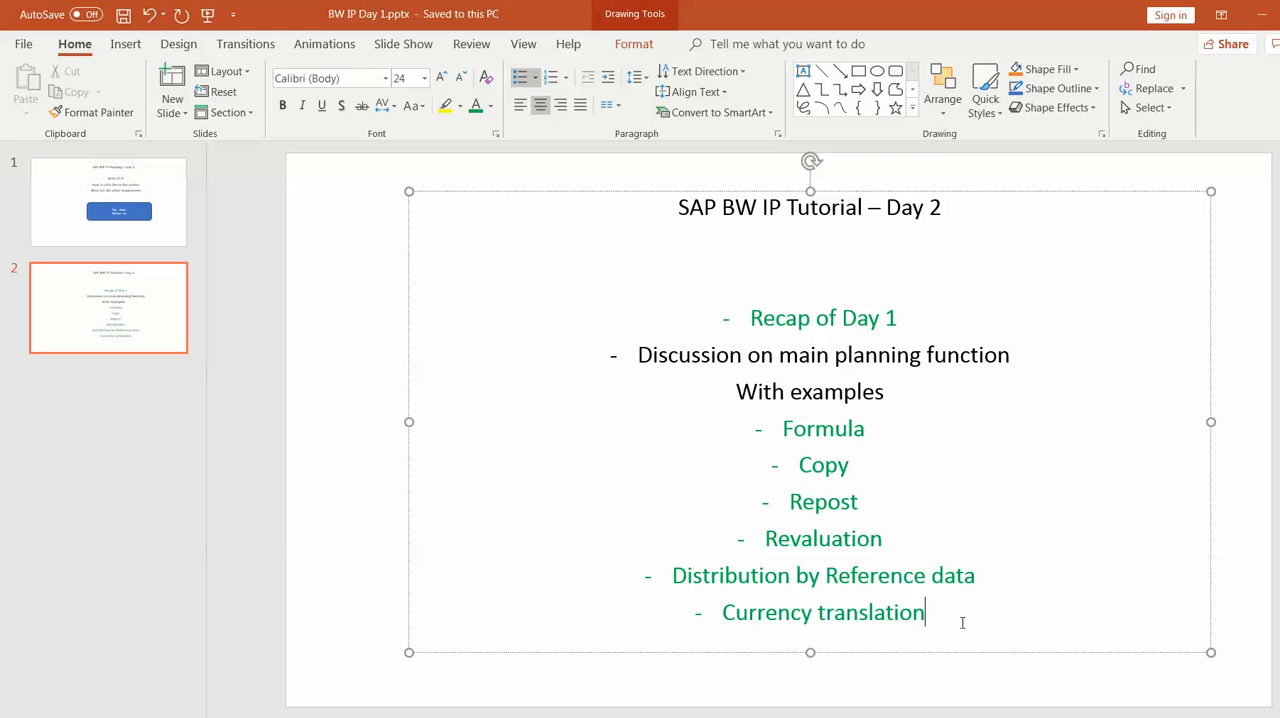
left_click_drag(930, 614, 787, 424)
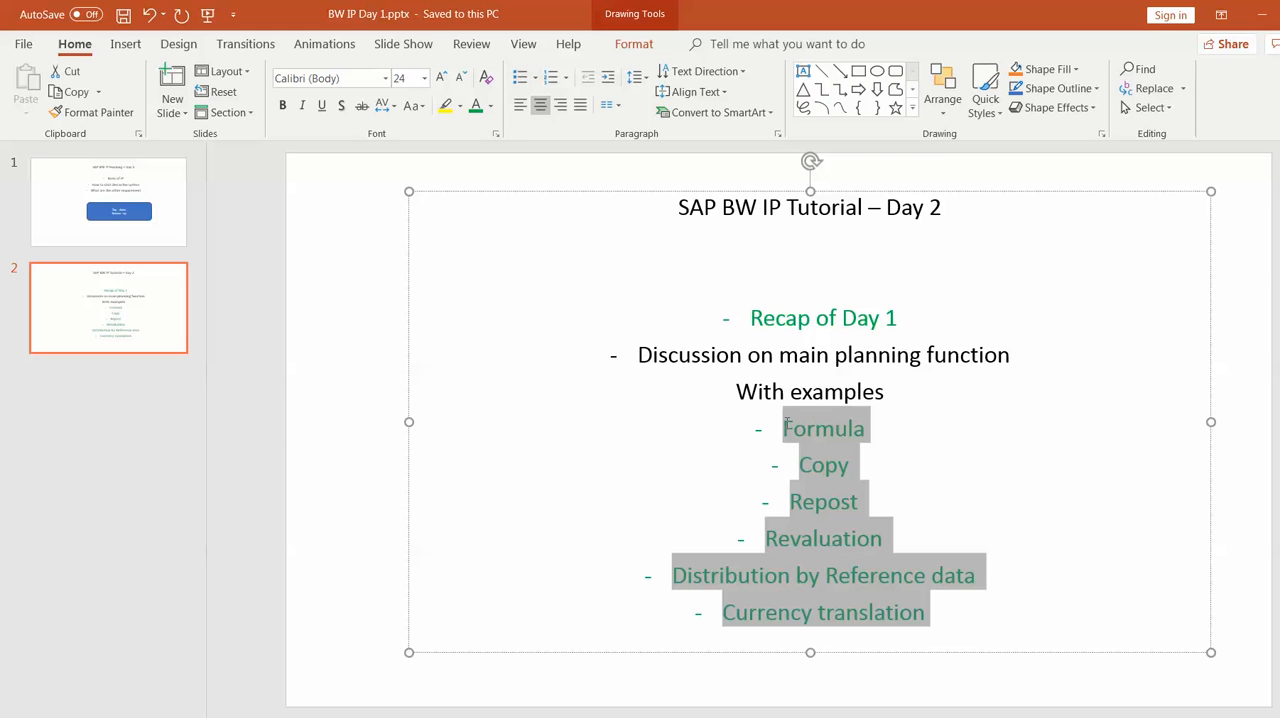
left_click(931, 497)
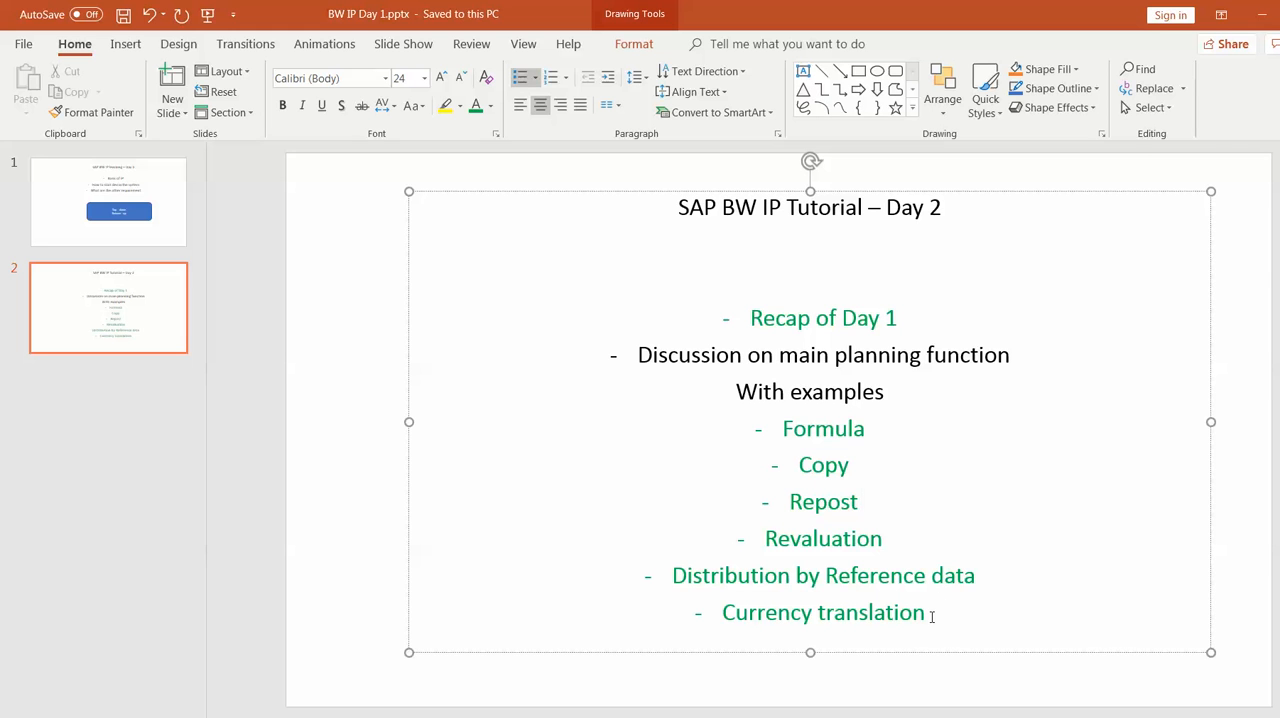
left_click_drag(931, 616, 885, 503)
left_click(966, 588)
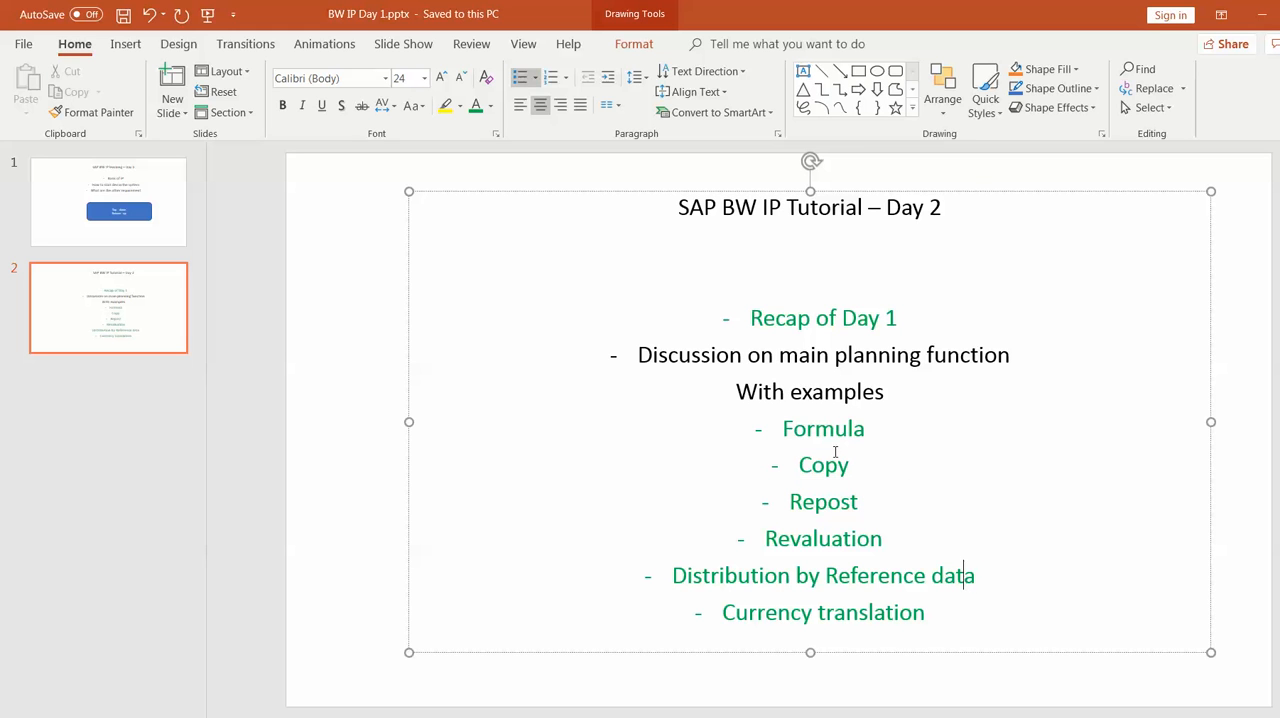